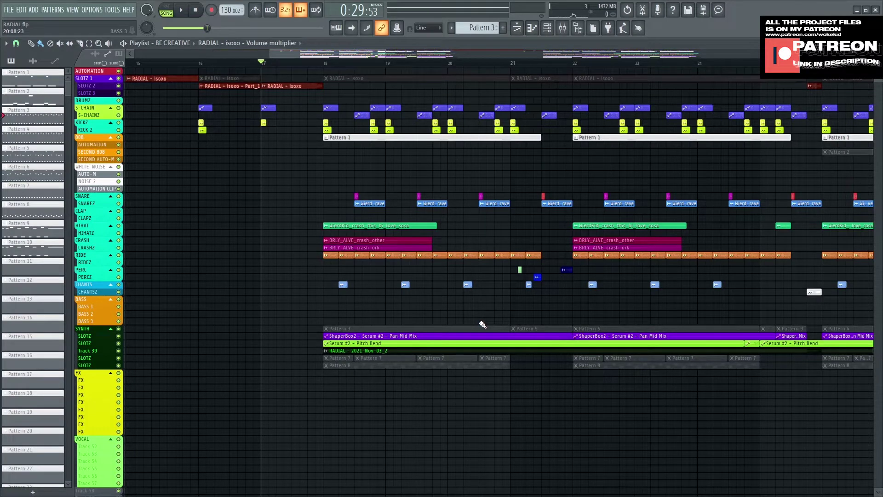
# Play back the soloed KICKZ and KICK 2 layers from bar 18 of the playlist.
pyautogui.scroll(2, 409, 392)
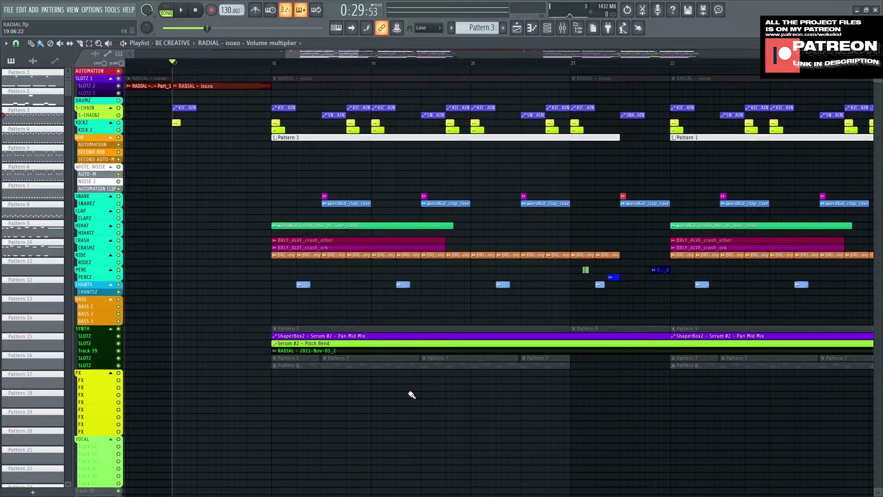
pyautogui.scroll(2, 394, 352)
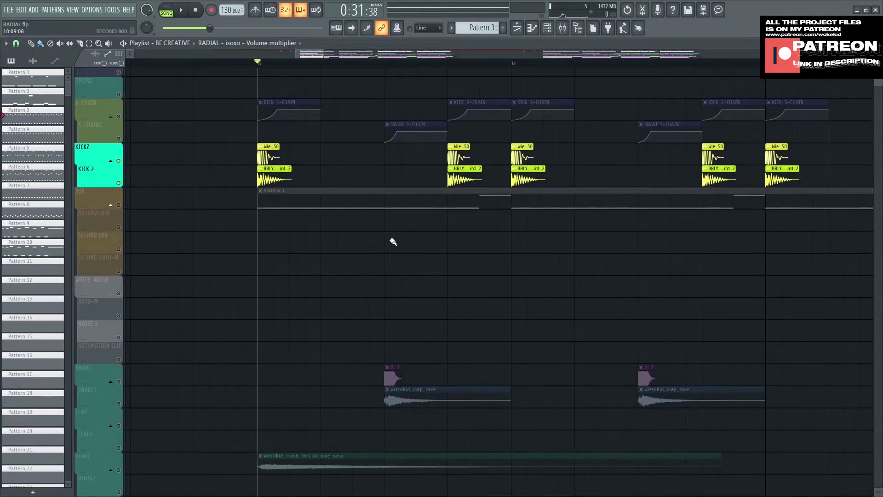
pyautogui.press('space')
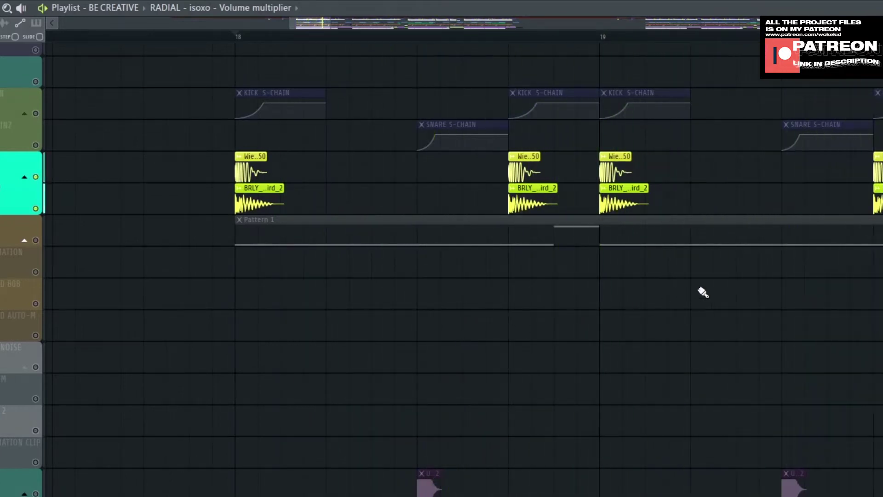
pyautogui.moveTo(704, 265); pyautogui.dragTo(539, 274)
pyautogui.scroll(-2, 745, 349)
pyautogui.moveTo(829, 378); pyautogui.dragTo(600, 421)
pyautogui.moveTo(828, 423); pyautogui.dragTo(403, 365)
pyautogui.moveTo(760, 419); pyautogui.dragTo(874, 422)
pyautogui.press('space')
pyautogui.moveTo(244, 299); pyautogui.dragTo(650, 324)
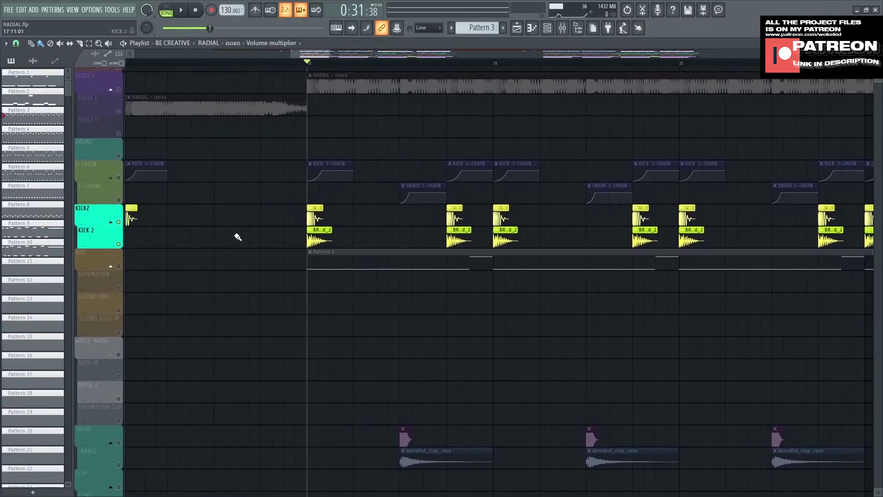
# Mute the KICK 2 track, view the WierdKid_kick_5550 sample settings and play that kick layer alone.
pyautogui.click(119, 244)
pyautogui.scroll(3, 305, 278)
pyautogui.doubleClick(320, 219)
pyautogui.click(183, 266)
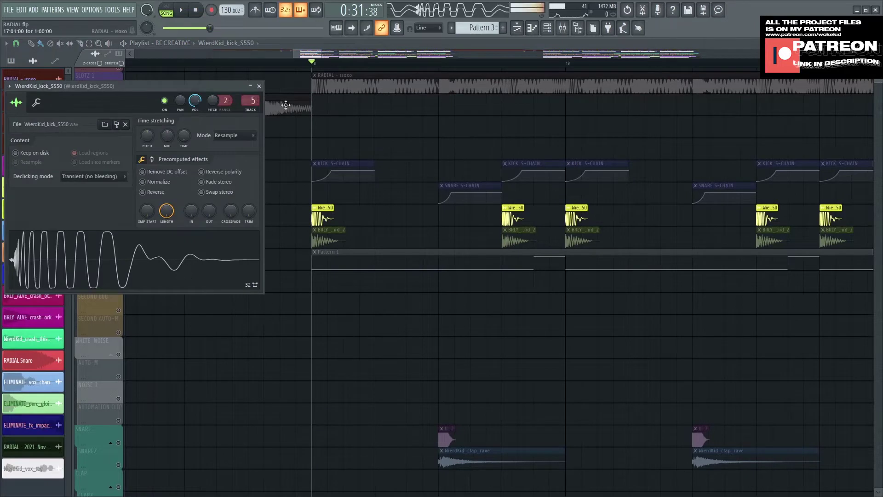
pyautogui.click(259, 86)
pyautogui.press('space')
# Solo the KICK 2 track, play it and examine the BRLY_ALVE_impact_bird_2 sample settings.
pyautogui.press('space')
pyautogui.rightClick(118, 244)
pyautogui.press('space')
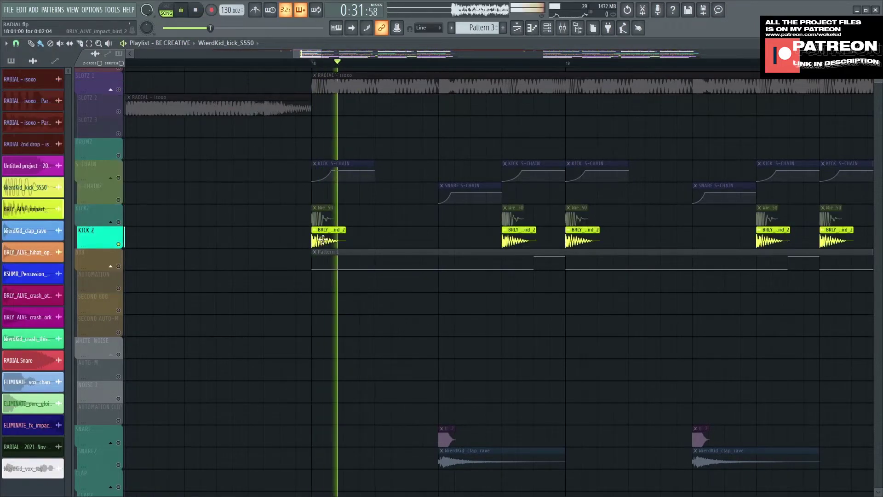
pyautogui.doubleClick(323, 239)
pyautogui.press('space')
pyautogui.press('space')
pyautogui.press('space')
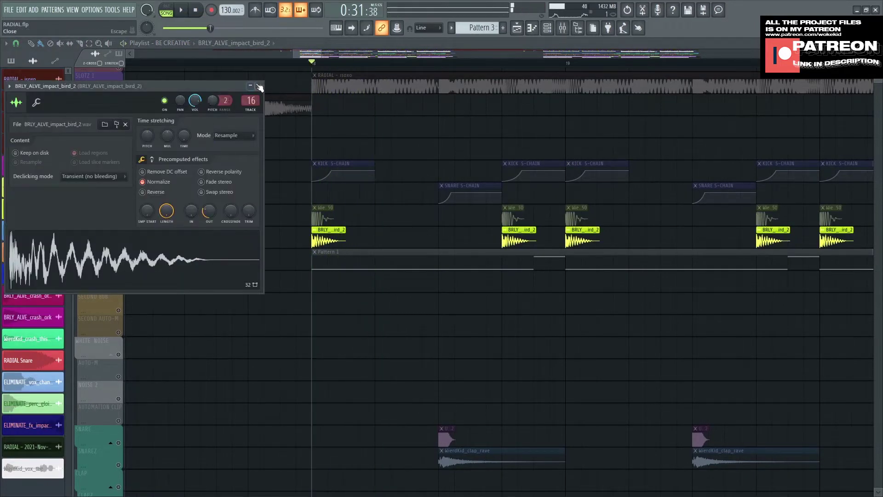
pyautogui.moveTo(213, 90); pyautogui.dragTo(490, 200)
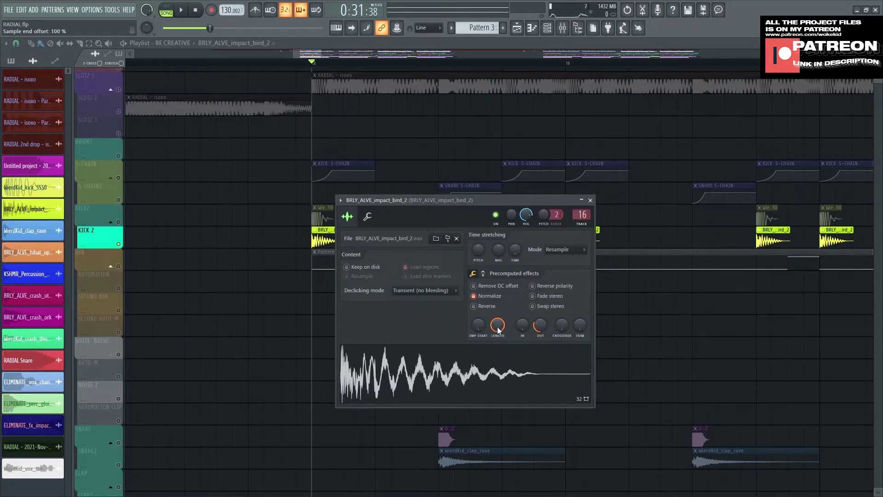
pyautogui.click(506, 382)
# Show the impact_bird_2 insert in the mixer and play the second kick layer while checking its stereo separation.
pyautogui.press('F9')
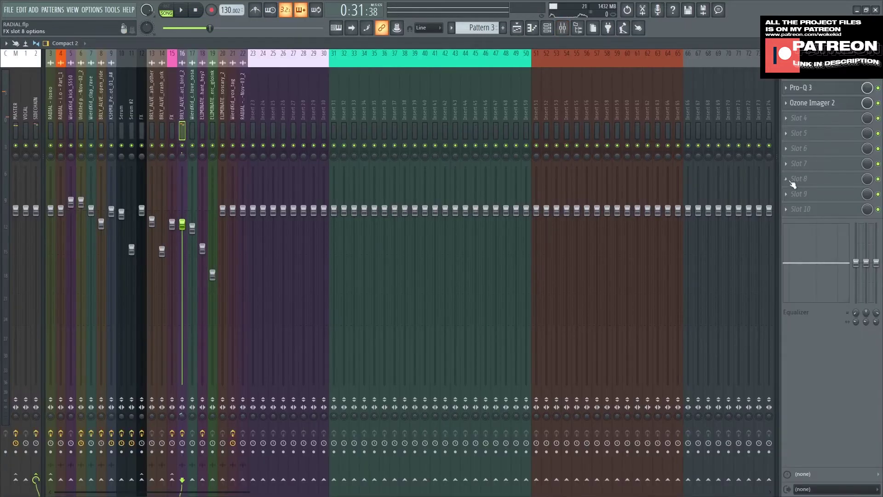
pyautogui.click(183, 435)
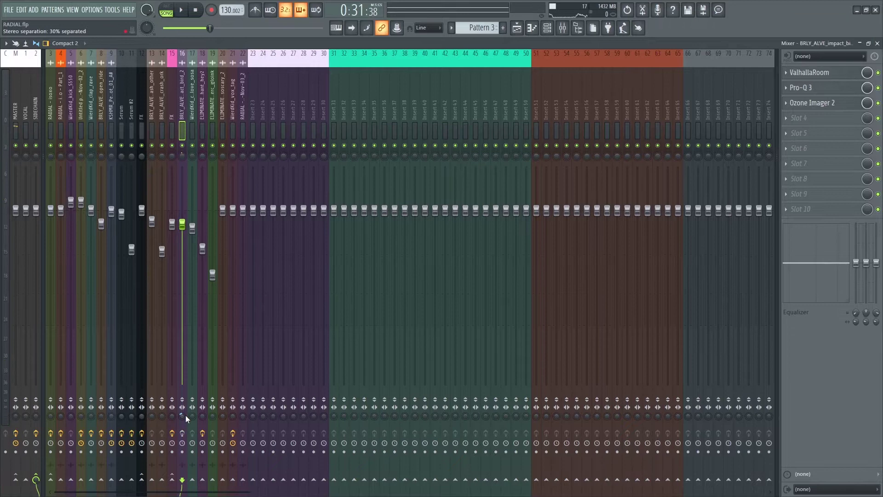
pyautogui.press('space')
pyautogui.press('space')
# Examine the early and late reverb settings of ValhallaRoom on the impact_bird_2 insert and close the plugin.
pyautogui.click(842, 73)
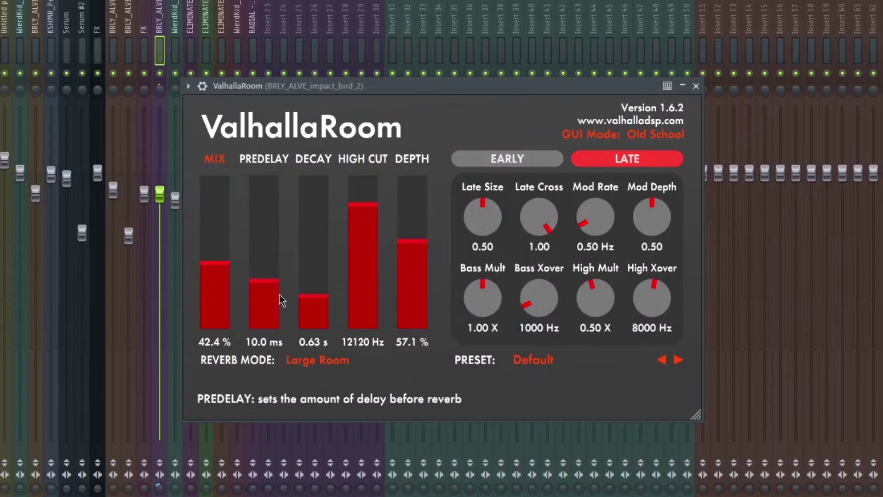
pyautogui.click(486, 162)
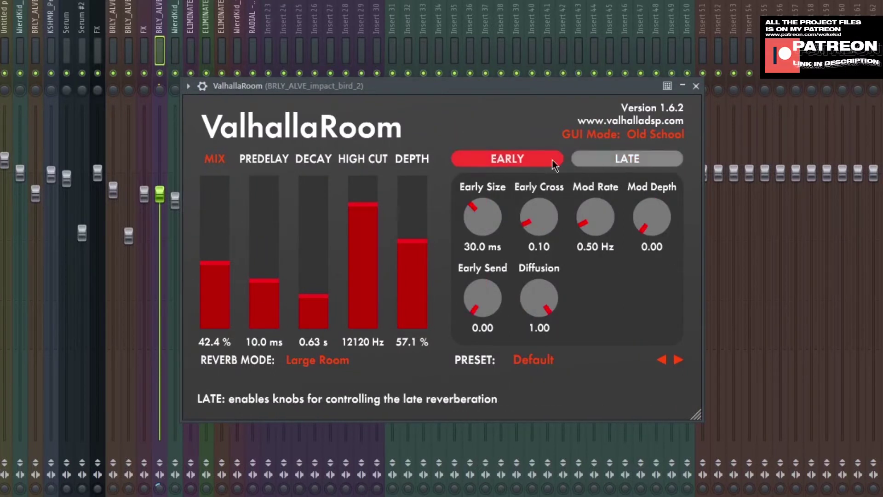
pyautogui.click(625, 158)
pyautogui.click(696, 86)
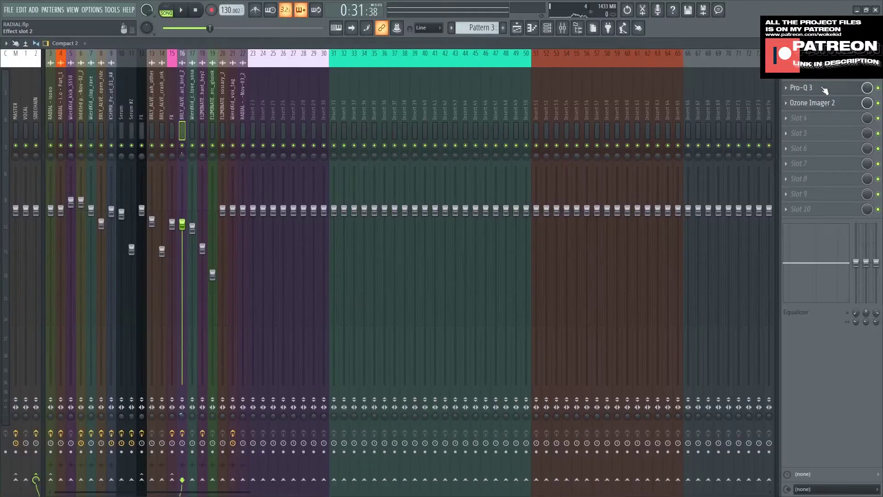
# Examine the Pro-Q 3 curve and the Ozone Imager 2 width settings on the same mixer insert.
pyautogui.click(824, 89)
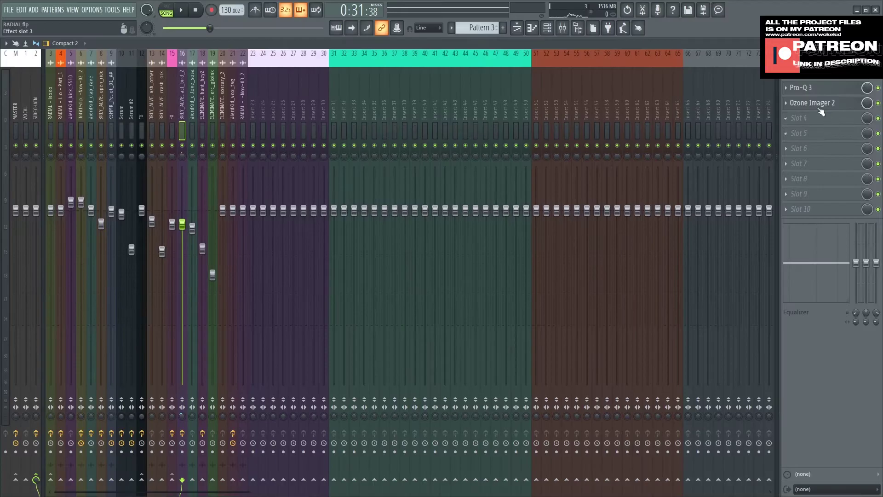
pyautogui.click(812, 103)
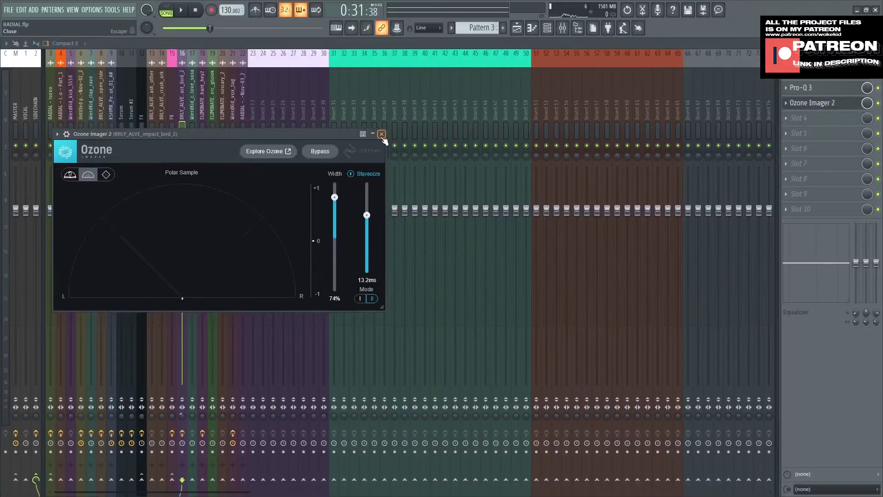
pyautogui.click(590, 95)
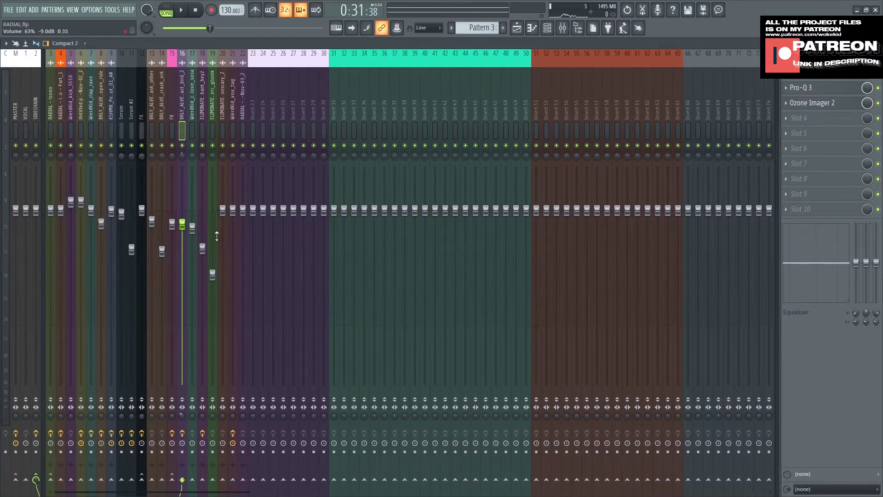
# Return to the playlist and enable S-CHAIN and KICKZ alongside KICK 2 to hear the sidechained kicks.
pyautogui.press('F5')
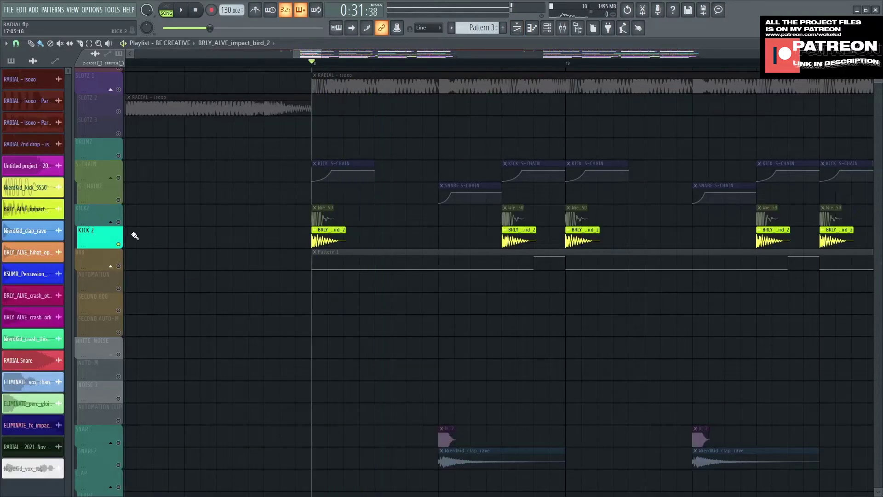
pyautogui.click(122, 179)
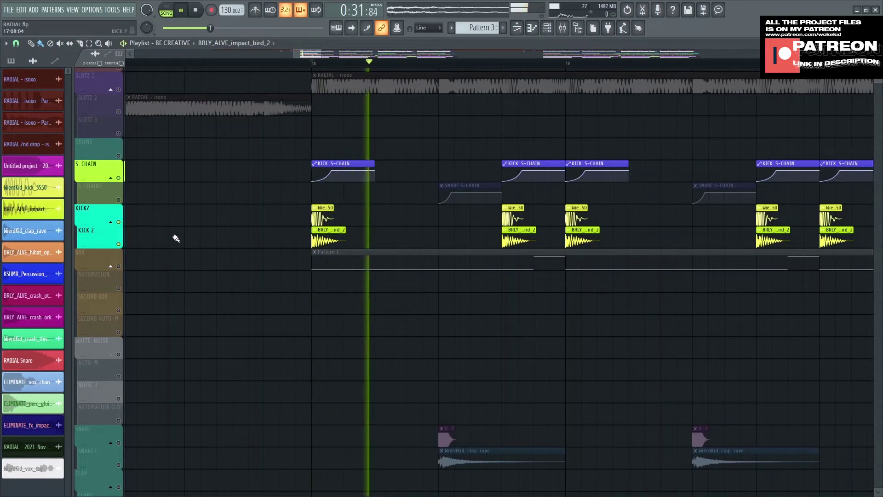
pyautogui.press('F9')
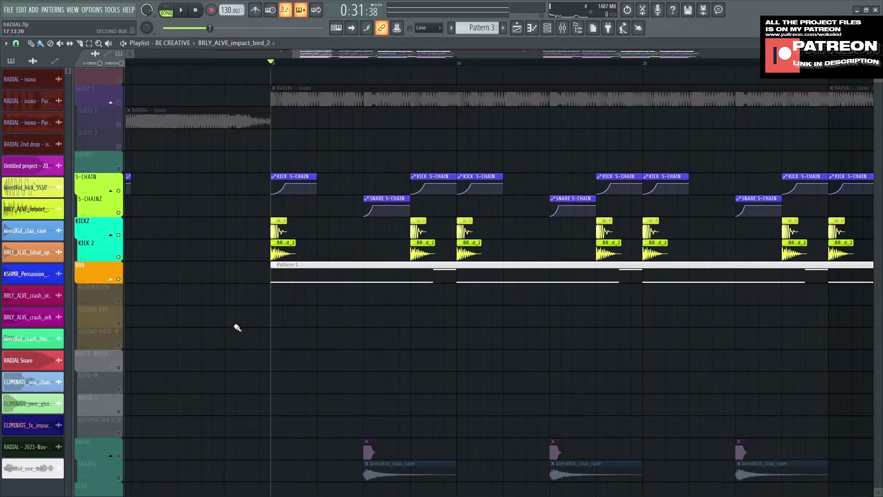
# Solo the 808 track and play its Pattern 1 clip from bar 18 through bar 21.
pyautogui.rightClick(121, 280)
pyautogui.scroll(-2, 293, 292)
pyautogui.press('space')
pyautogui.hscroll(1, 303, 292)
pyautogui.press('space')
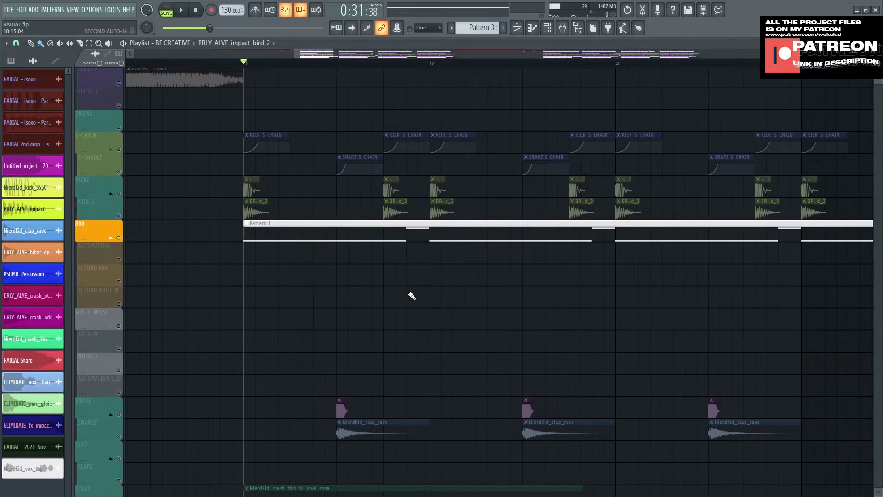
pyautogui.press('space')
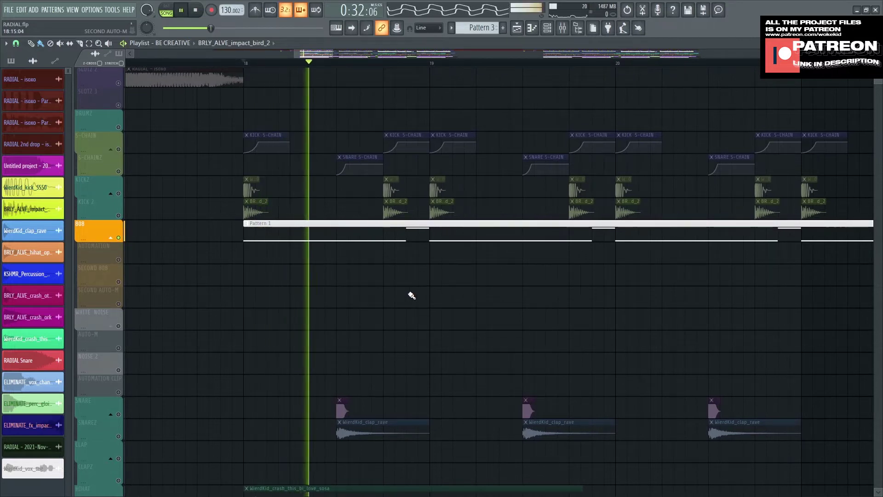
pyautogui.scroll(1, 430, 306)
pyautogui.hscroll(1, 430, 306)
pyautogui.moveTo(497, 318); pyautogui.dragTo(447, 317)
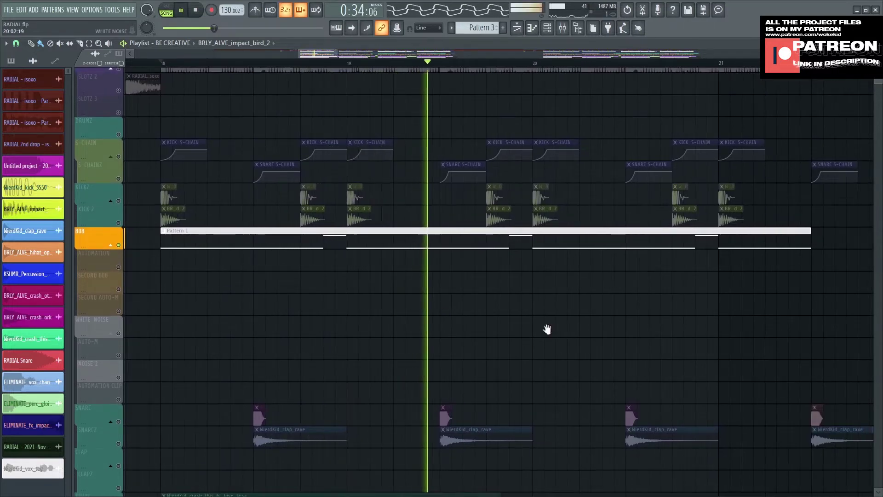
pyautogui.moveTo(546, 330); pyautogui.dragTo(374, 339)
pyautogui.moveTo(482, 339); pyautogui.dragTo(482, 338)
pyautogui.scroll(-3, 488, 337)
pyautogui.hscroll(3, 491, 347)
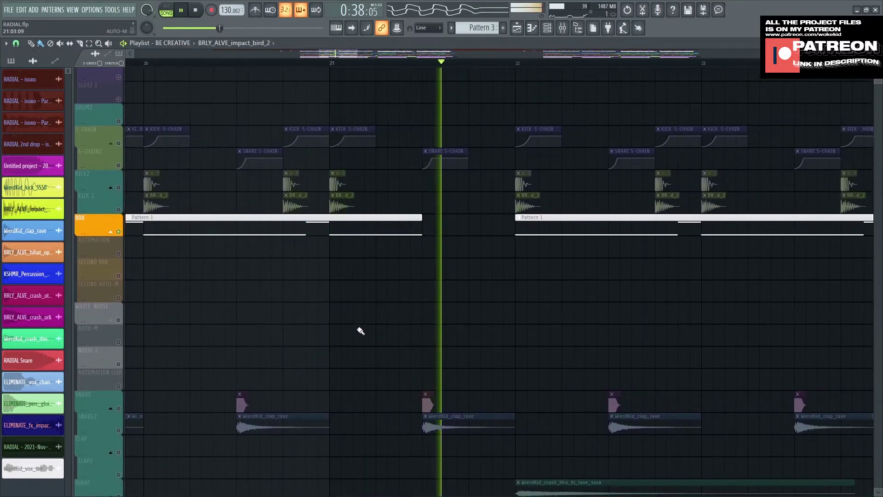
pyautogui.press('space')
# List the unsorted channels in the channel rack and open the Serum instrument holding the sub-bass preset.
pyautogui.press('F6')
pyautogui.click(158, 71)
pyautogui.click(152, 113)
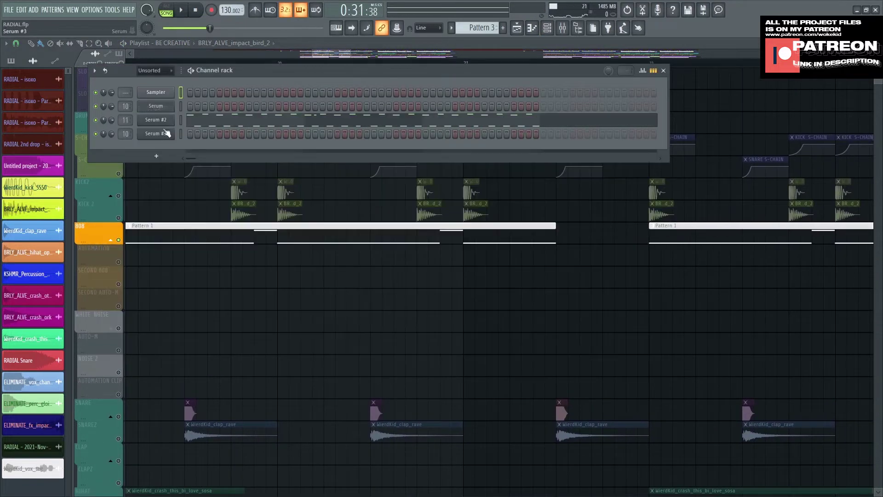
pyautogui.click(156, 107)
pyautogui.moveTo(323, 98); pyautogui.dragTo(474, 111)
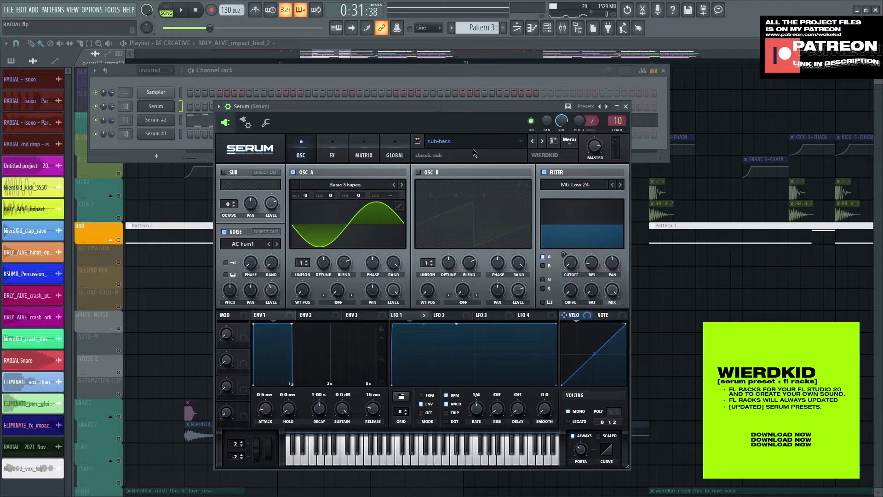
pyautogui.moveTo(465, 109); pyautogui.dragTo(466, 104)
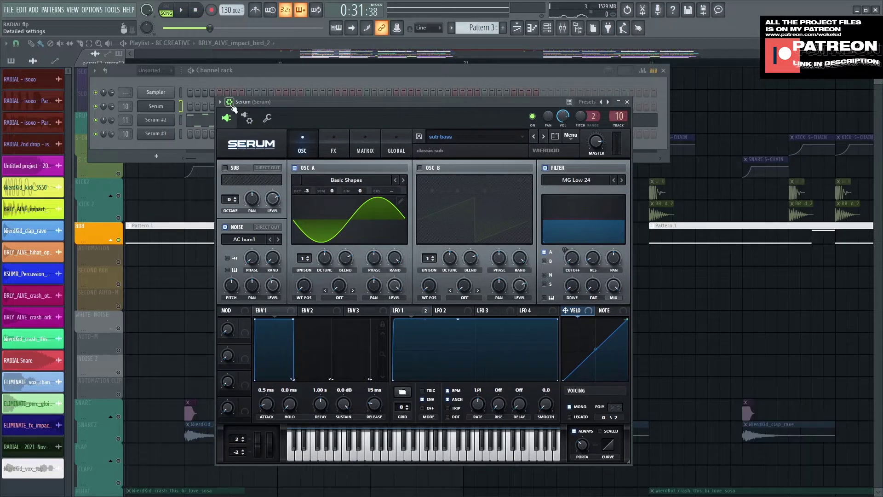
pyautogui.moveTo(304, 106); pyautogui.dragTo(303, 100)
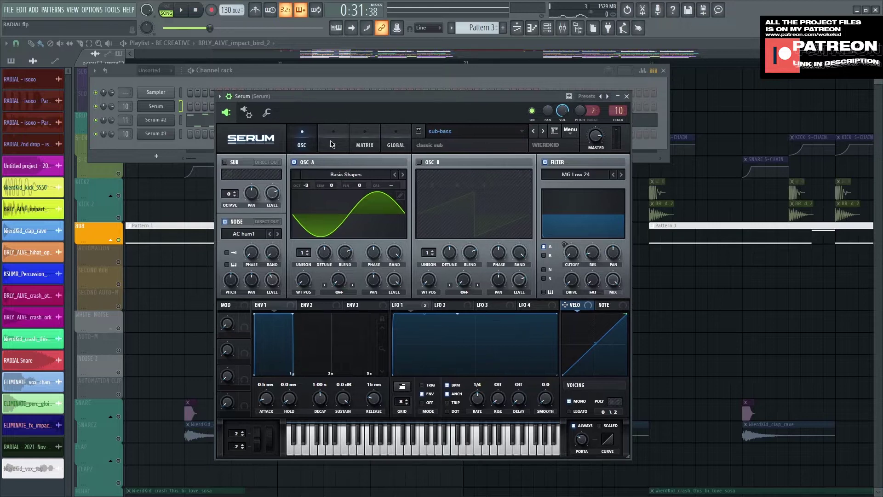
# Examine the sub-bass preset's Tube distortion effect and the modulation on its Drive.
pyautogui.click(332, 140)
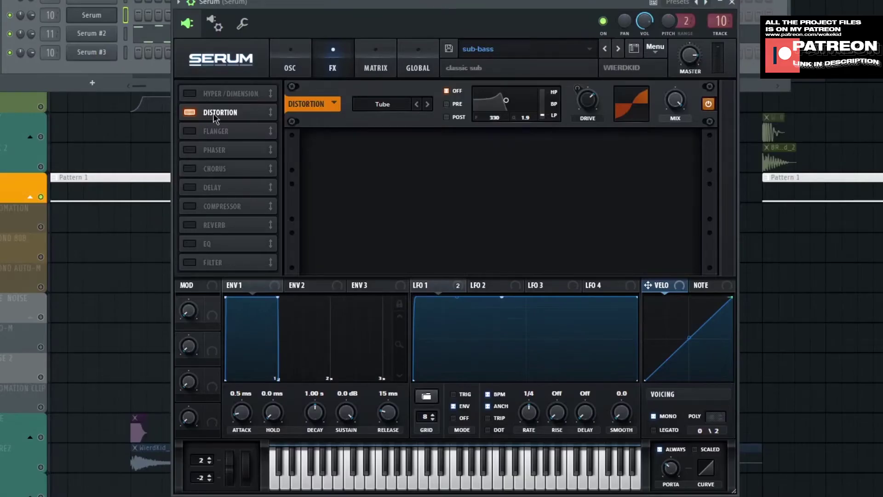
pyautogui.click(399, 109)
pyautogui.click(584, 165)
pyautogui.moveTo(595, 110)
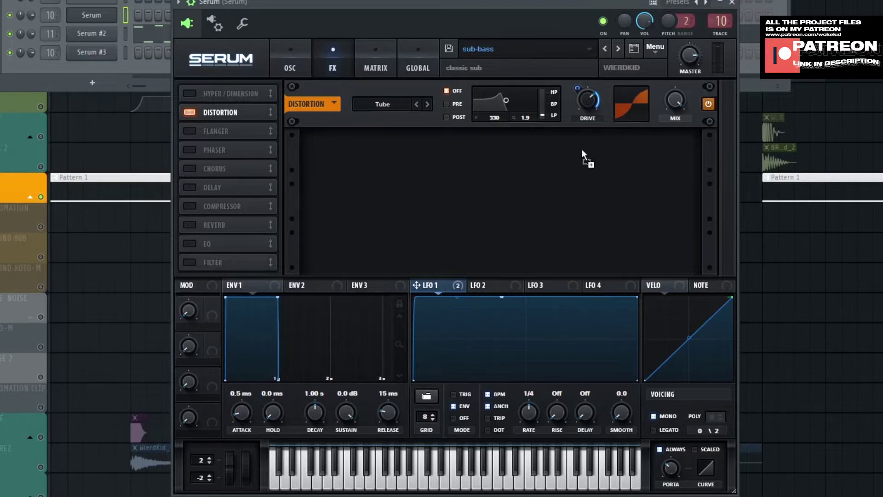
# Toggle OSC B, the filter and the filter's oscillator A routing in Serum, restoring each to its original state.
pyautogui.click(286, 69)
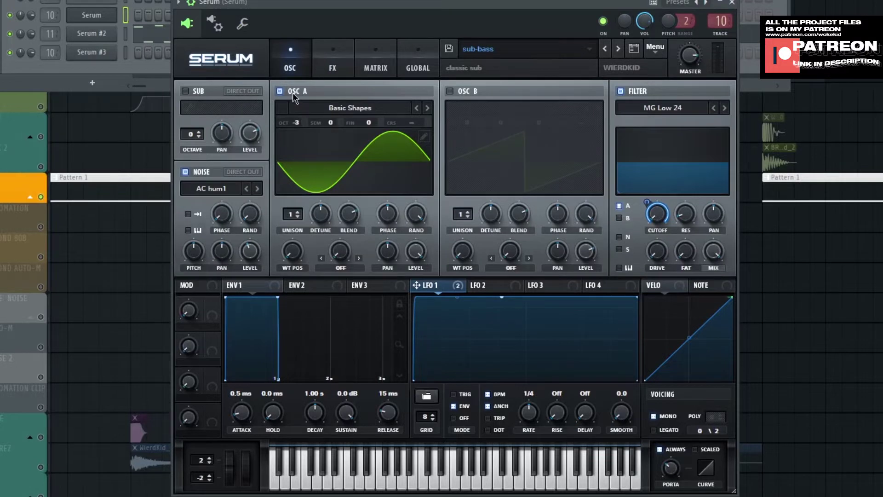
pyautogui.click(460, 89)
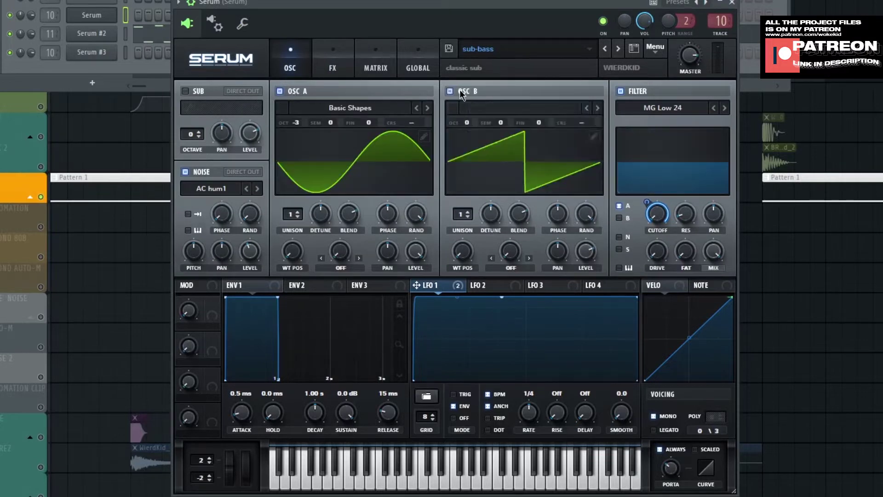
pyautogui.click(459, 89)
pyautogui.click(621, 92)
pyautogui.click(621, 91)
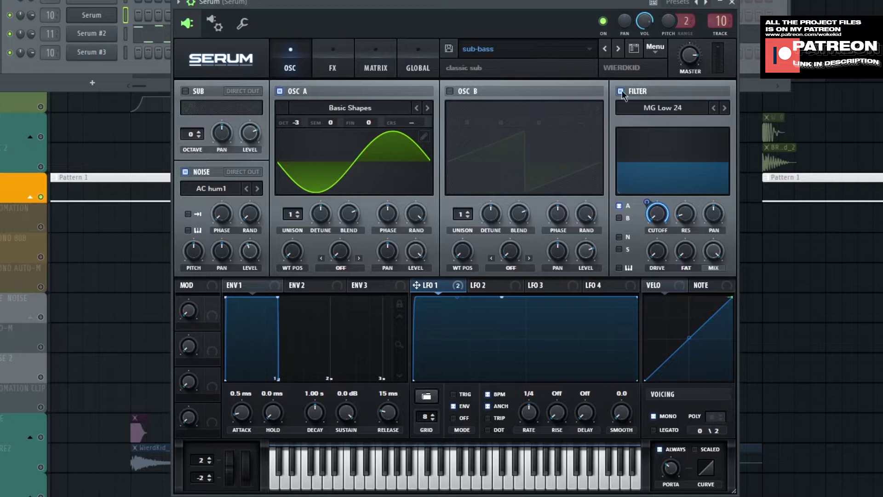
pyautogui.click(198, 173)
pyautogui.click(197, 173)
pyautogui.click(619, 206)
pyautogui.click(619, 206)
# Browse the Normal category of Serum filter types and keep MG Low 24.
pyautogui.click(669, 107)
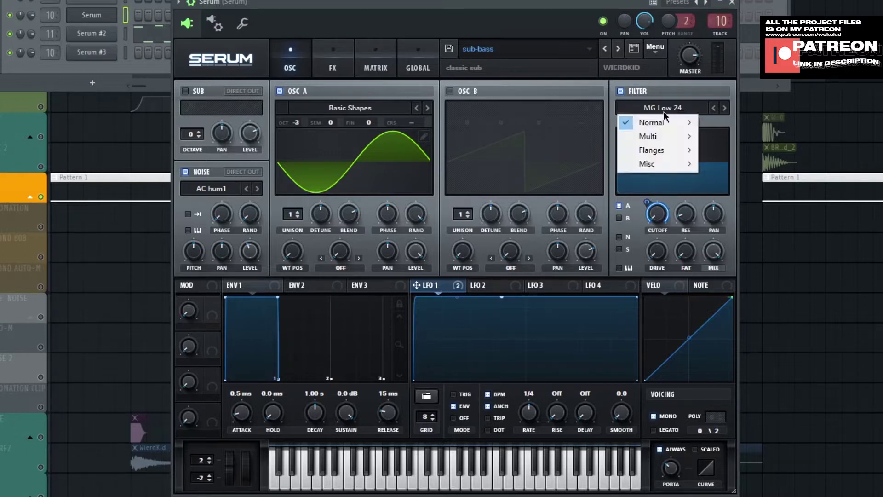
pyautogui.moveTo(659, 123)
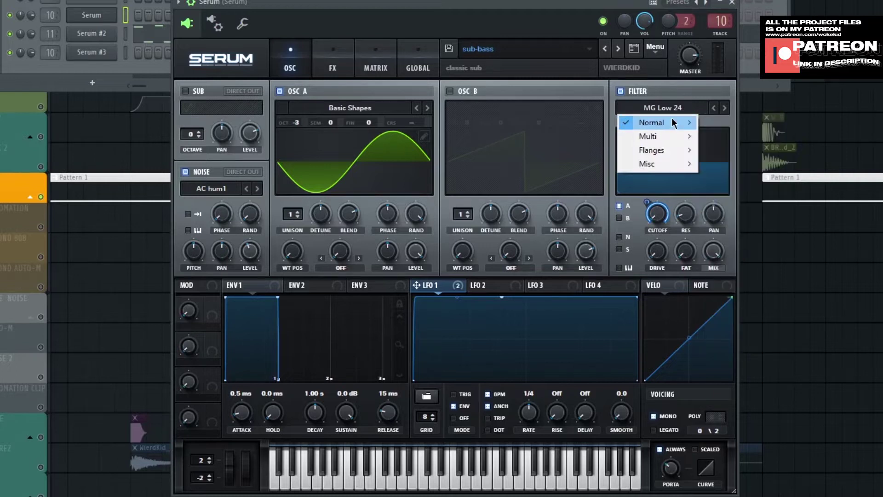
pyautogui.click(732, 164)
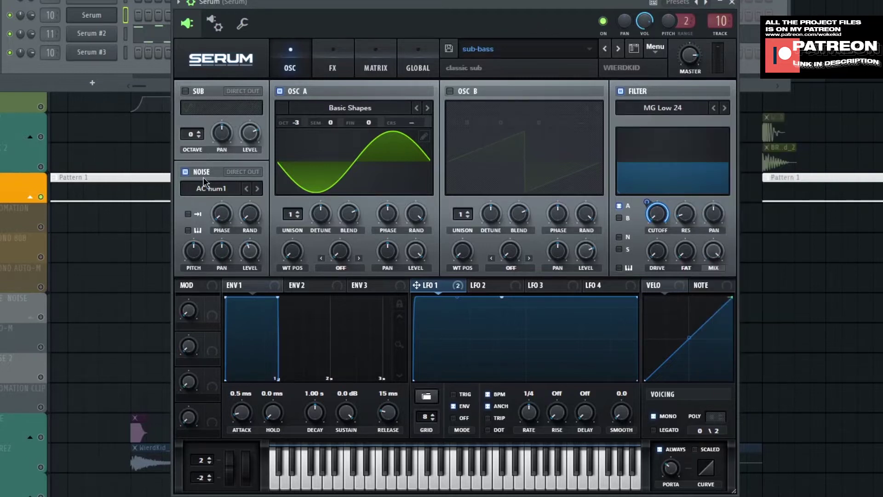
# Browse Serum's Analog noise samples, keeping AC hum1, and set the filter's Mix to 98%.
pyautogui.click(202, 172)
pyautogui.click(202, 172)
pyautogui.click(208, 190)
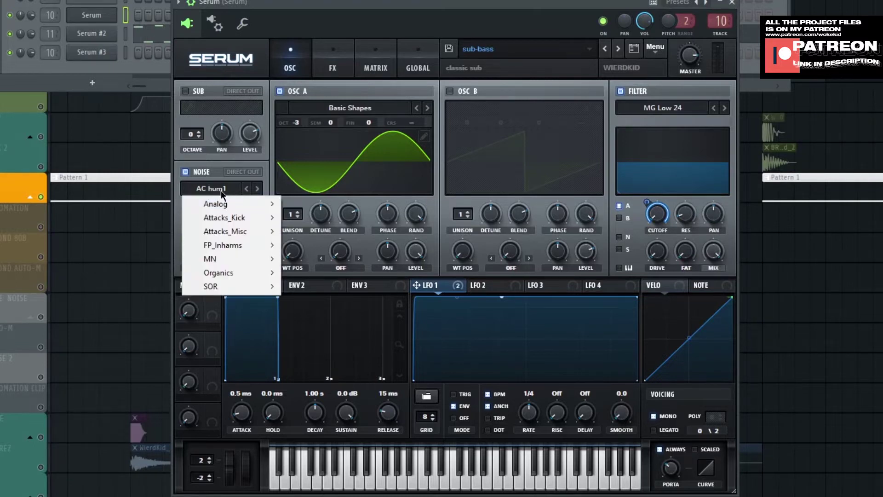
pyautogui.moveTo(236, 208)
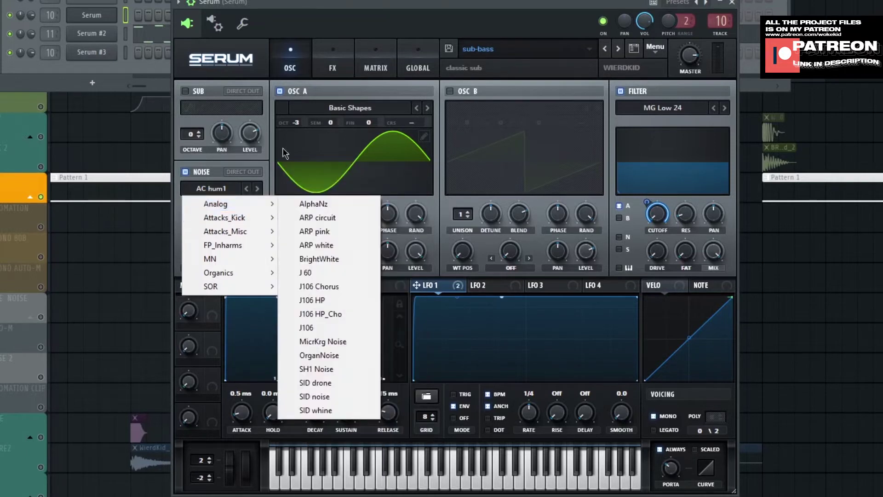
pyautogui.click(355, 11)
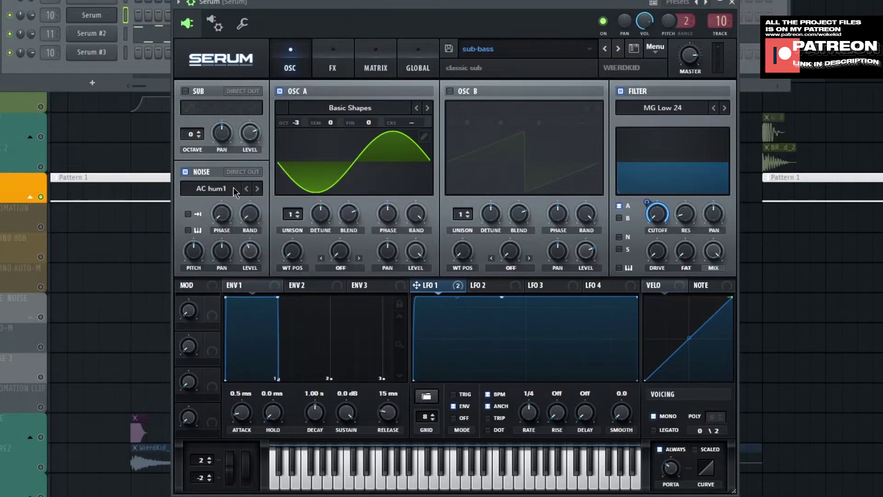
pyautogui.moveTo(254, 261)
pyautogui.moveTo(715, 255)
pyautogui.mouseDown()
pyautogui.moveTo(716, 263)
pyautogui.moveTo(716, 256)
pyautogui.mouseUp()
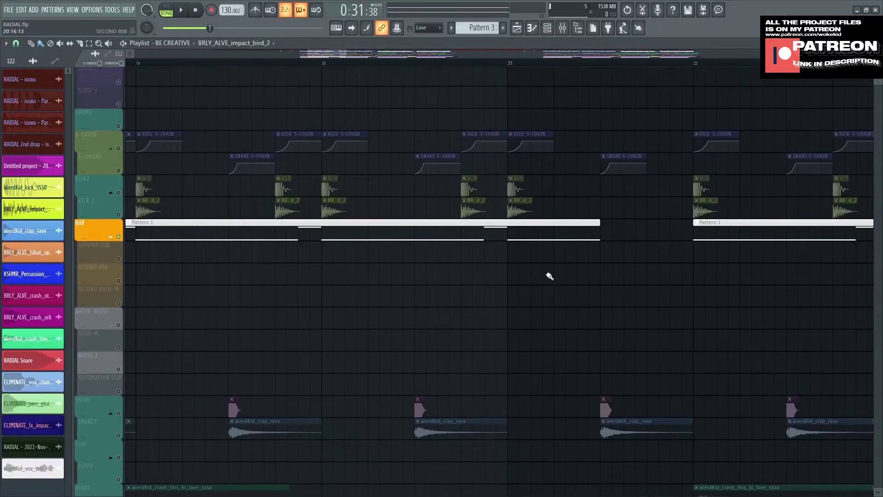
# Audition the soloed 808 pattern in the playlist from bar 18.
pyautogui.press('space')
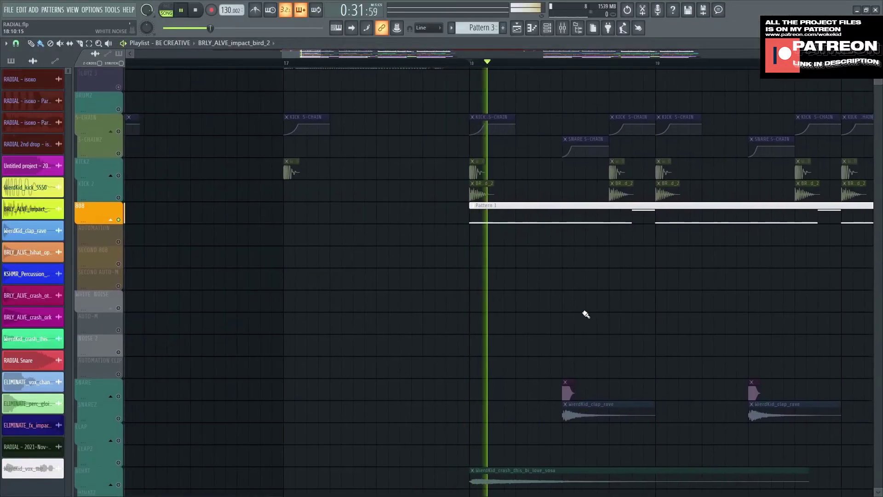
pyautogui.moveTo(512, 369); pyautogui.dragTo(474, 376)
pyautogui.moveTo(584, 377); pyautogui.dragTo(550, 382)
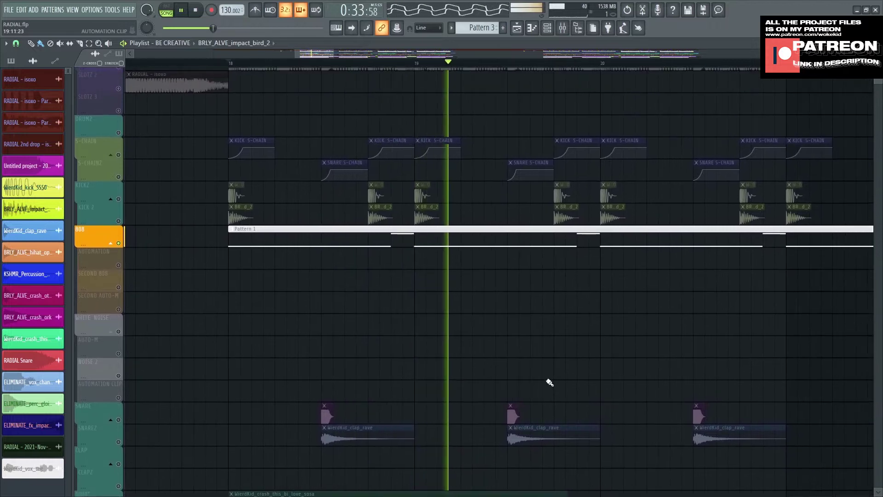
pyautogui.press('space')
# Open the mixer and examine the IVGI2 saturation settings on the 808's Serum insert.
pyautogui.press('F9')
pyautogui.click(825, 77)
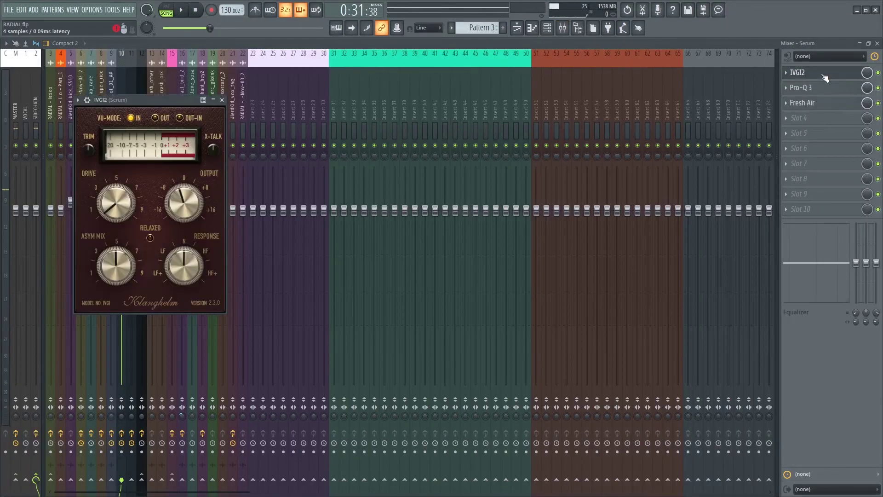
pyautogui.moveTo(156, 102); pyautogui.dragTo(360, 118)
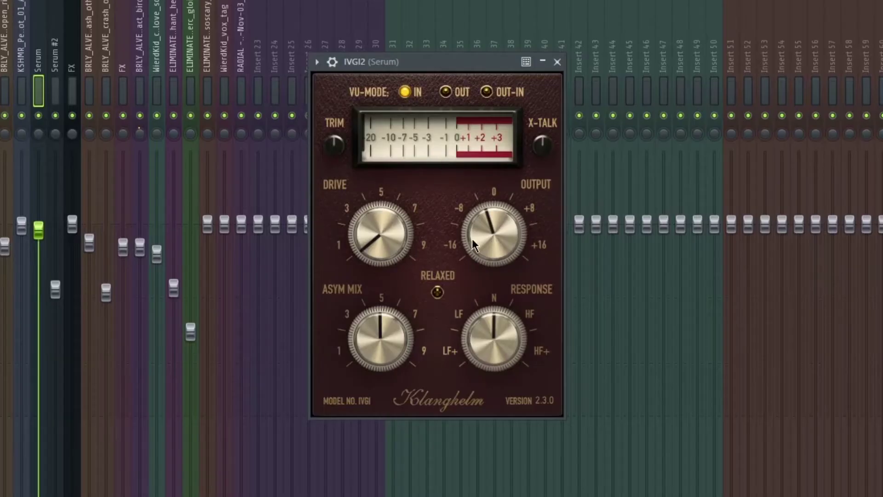
pyautogui.click(557, 61)
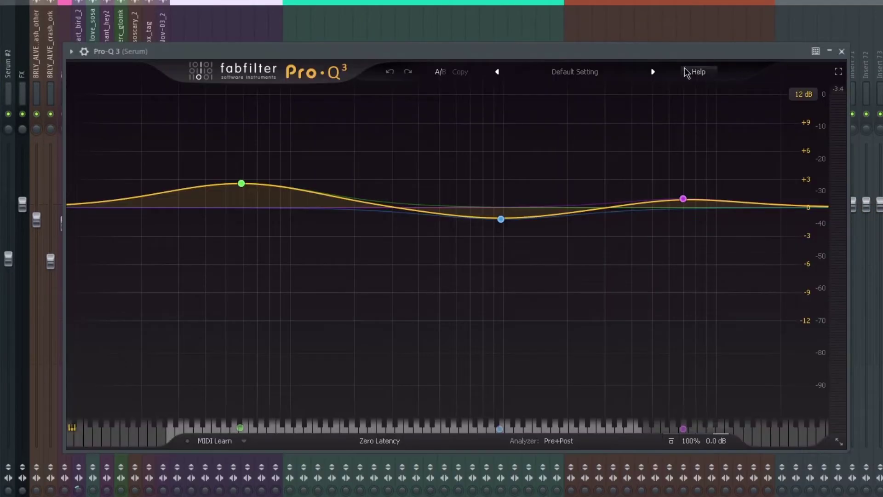
# Inspect the low and mid bands of the Pro-Q 3 equalizer on the Serum insert.
pyautogui.click(241, 184)
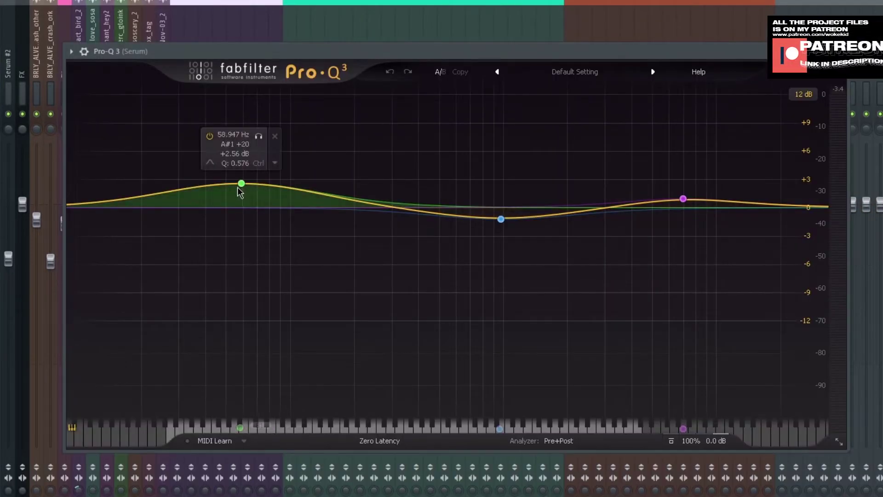
pyautogui.click(501, 219)
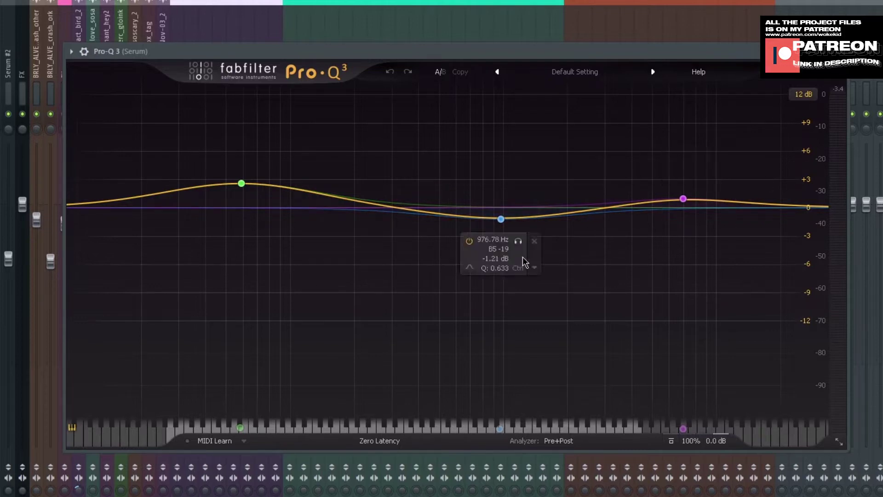
pyautogui.click(842, 52)
# Examine the Fresh Air settings on the Serum insert and audition the 808.
pyautogui.click(837, 106)
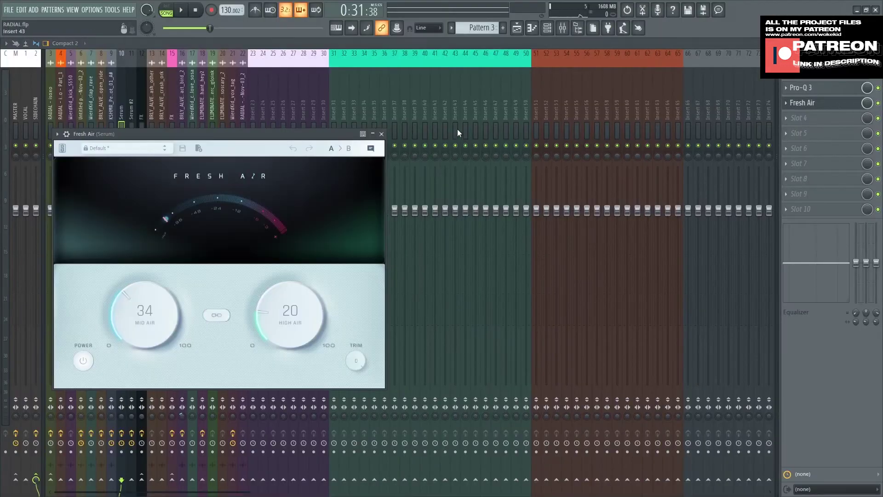
pyautogui.press('space')
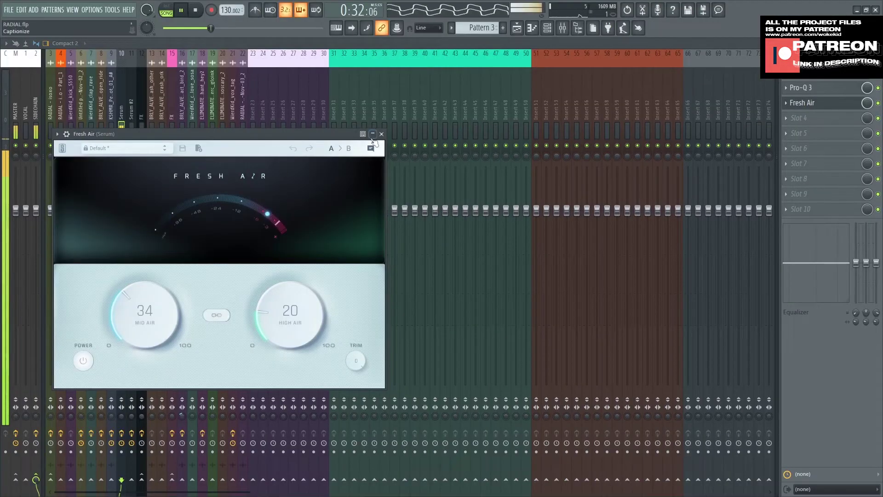
pyautogui.click(373, 136)
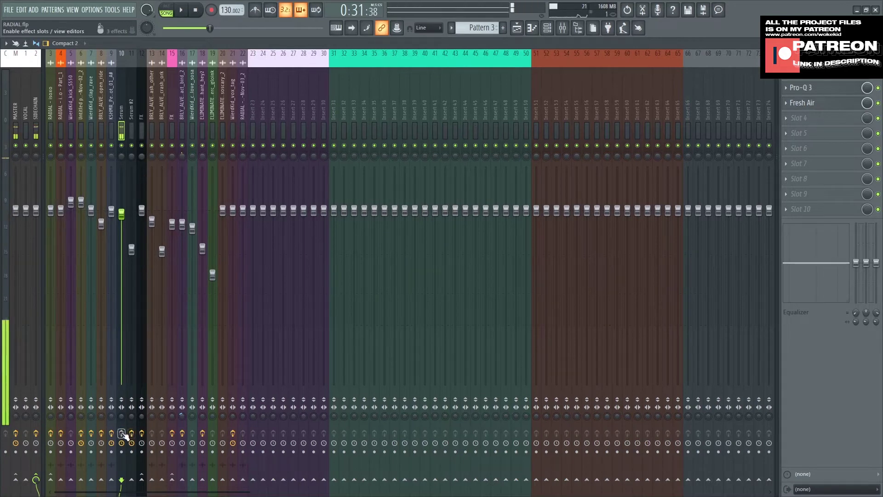
pyautogui.press('space')
# Return to the playlist, solo the SNARE track with the clap layer beneath it, and audition both.
pyautogui.press('F5')
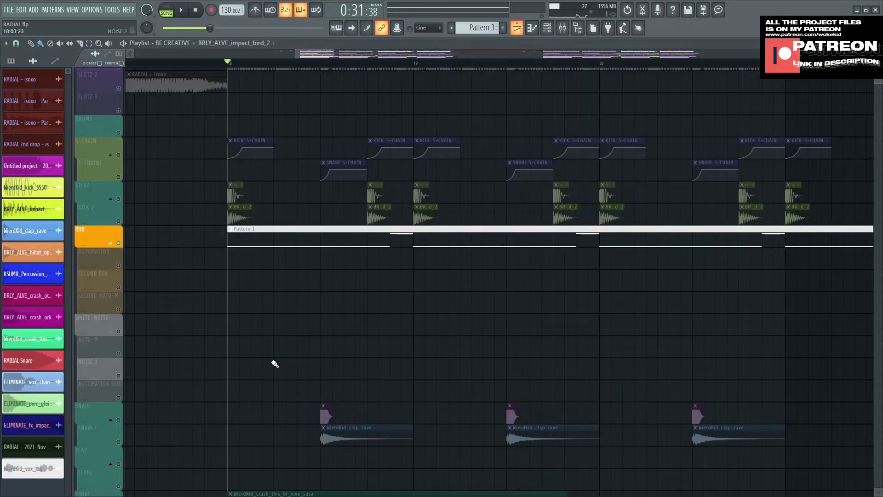
pyautogui.scroll(-3, 358, 290)
pyautogui.rightClick(119, 312)
pyautogui.click(118, 333)
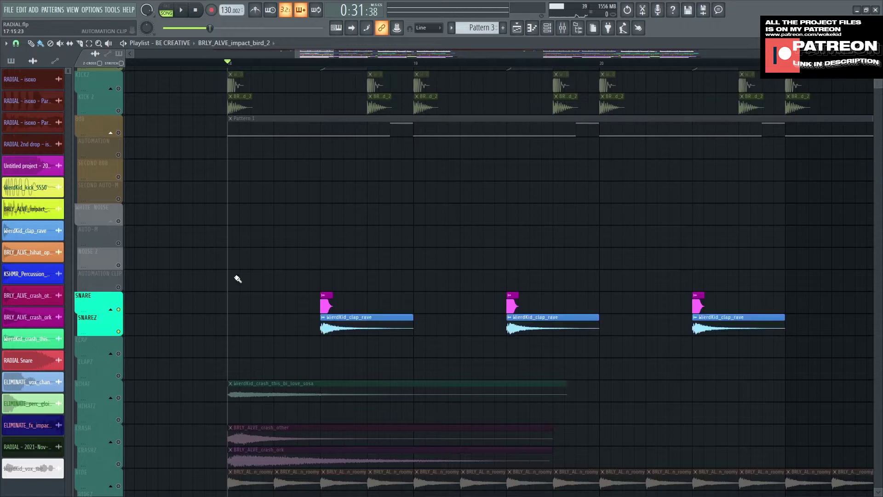
pyautogui.press('space')
pyautogui.moveTo(313, 241); pyautogui.dragTo(269, 219)
pyautogui.moveTo(368, 261); pyautogui.dragTo(370, 246)
pyautogui.press('space')
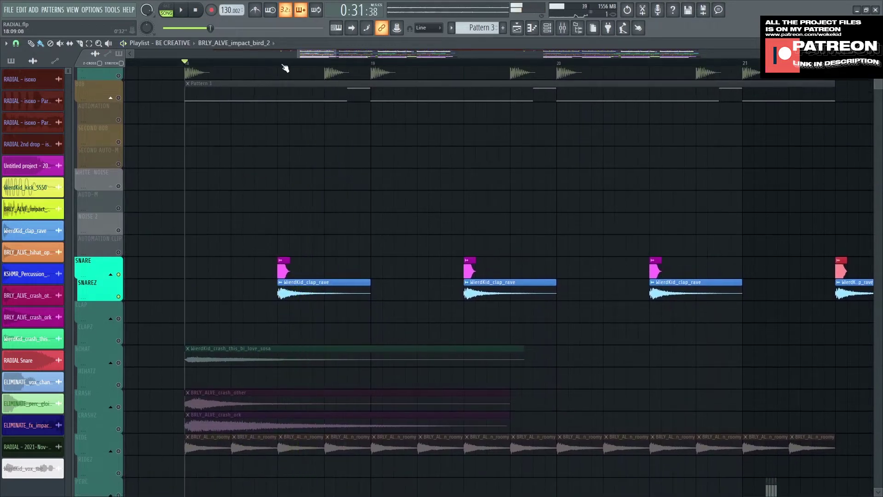
# Place the playhead at the first snare hit, solo the SNARE track and open its sample's channel settings.
pyautogui.click(283, 64)
pyautogui.rightClick(118, 274)
pyautogui.doubleClick(286, 267)
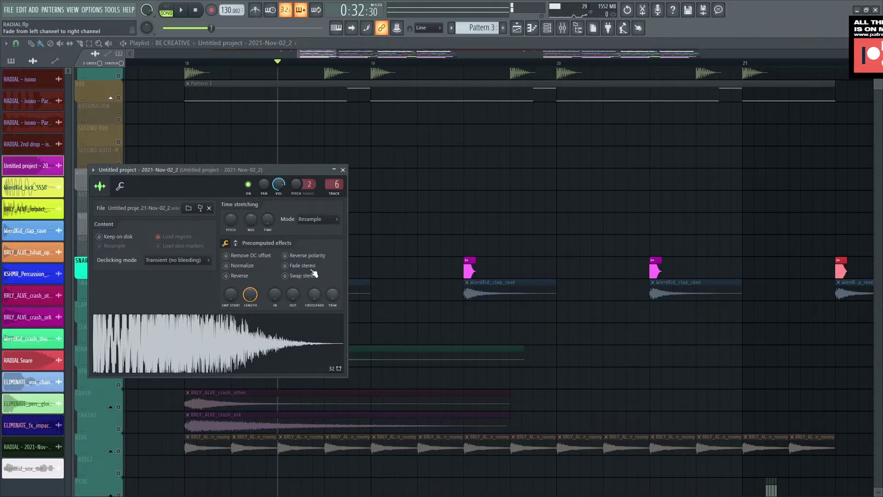
# Check the Pro-L 2 limiter and ValhallaRoom reverb on the snare sample's mixer insert.
pyautogui.press('F9')
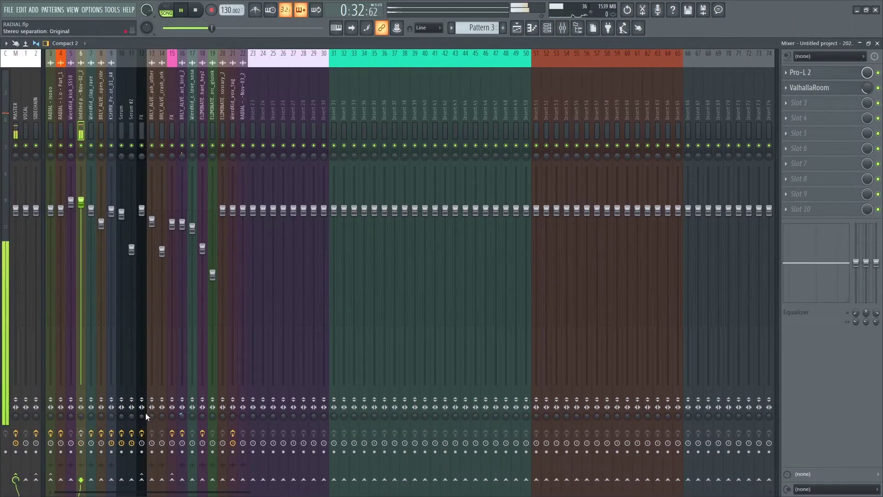
pyautogui.click(832, 73)
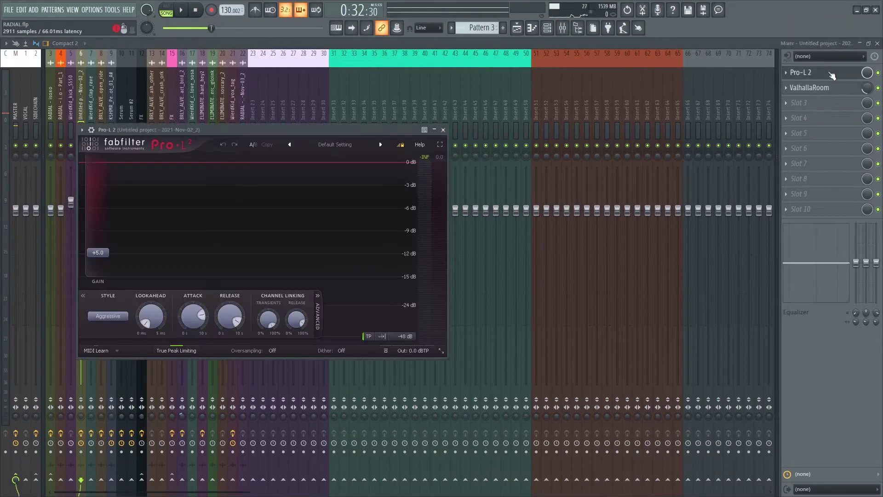
pyautogui.click(833, 74)
pyautogui.click(828, 89)
pyautogui.moveTo(194, 133); pyautogui.dragTo(473, 145)
pyautogui.click(667, 143)
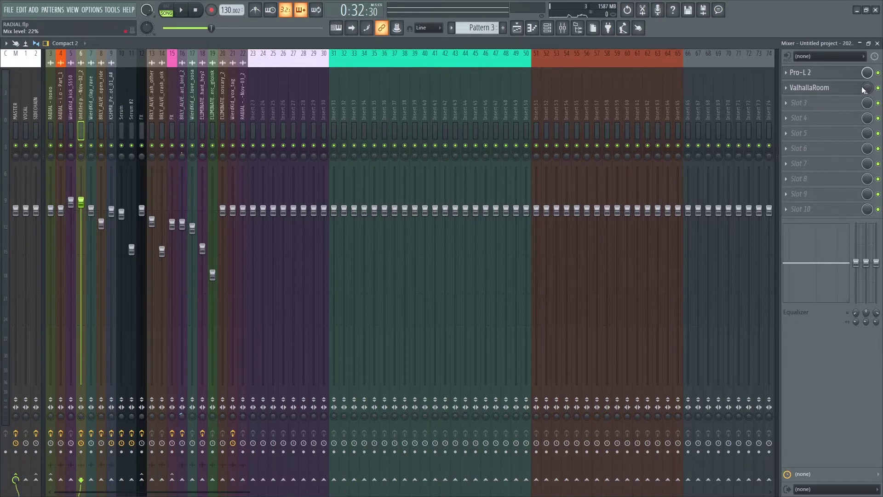
# Reopen the snare's Pro-L 2 limiter and examine its gain reduction during playback.
pyautogui.click(828, 73)
pyautogui.moveTo(226, 133); pyautogui.dragTo(319, 141)
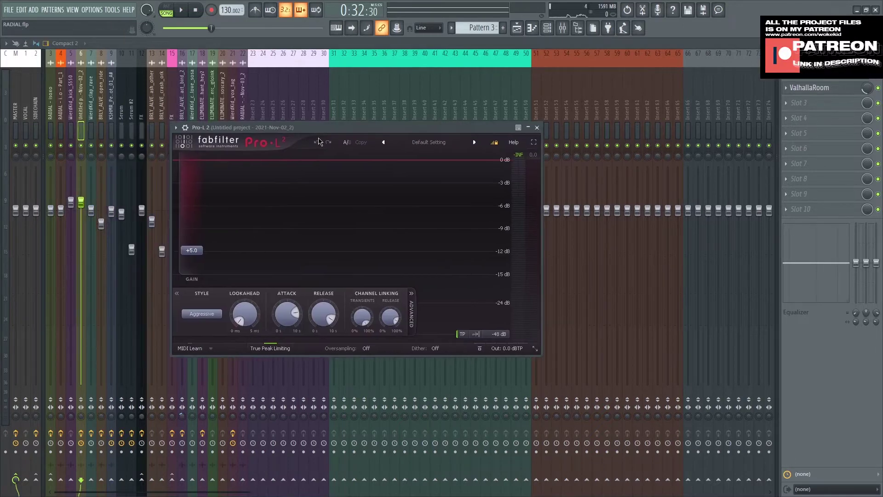
pyautogui.press('space')
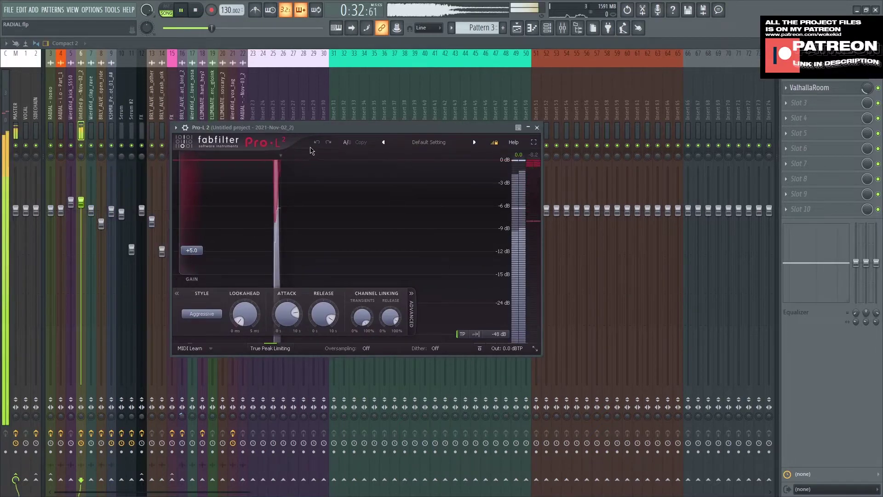
pyautogui.press('space')
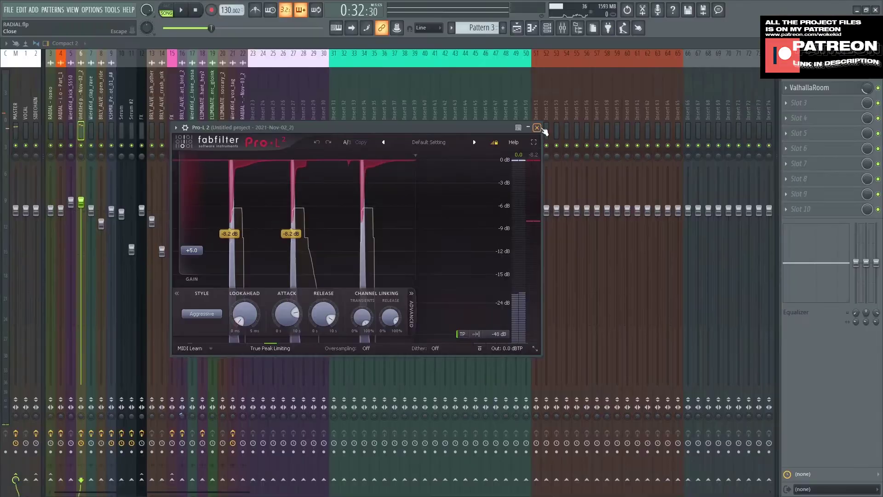
pyautogui.click(540, 126)
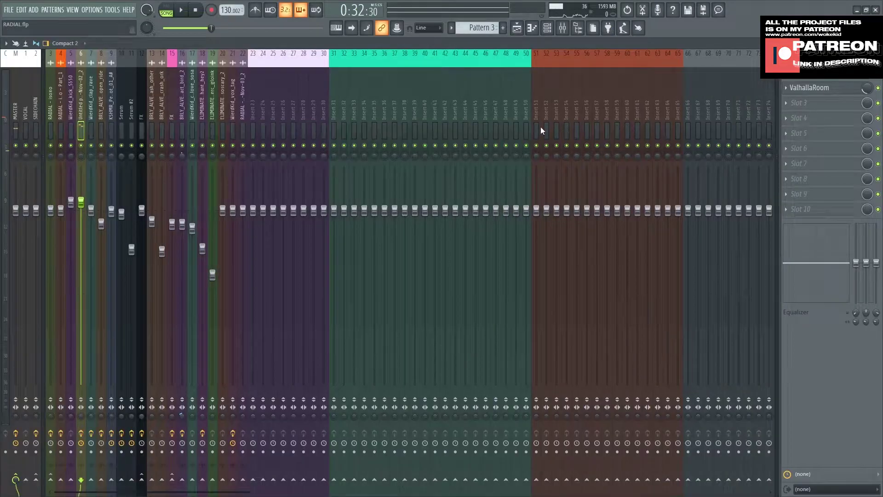
# Solo the WierdKid_clap_rave layer in the playlist and audition it from the first hit.
pyautogui.press('F5')
pyautogui.scroll(-2, 146, 265)
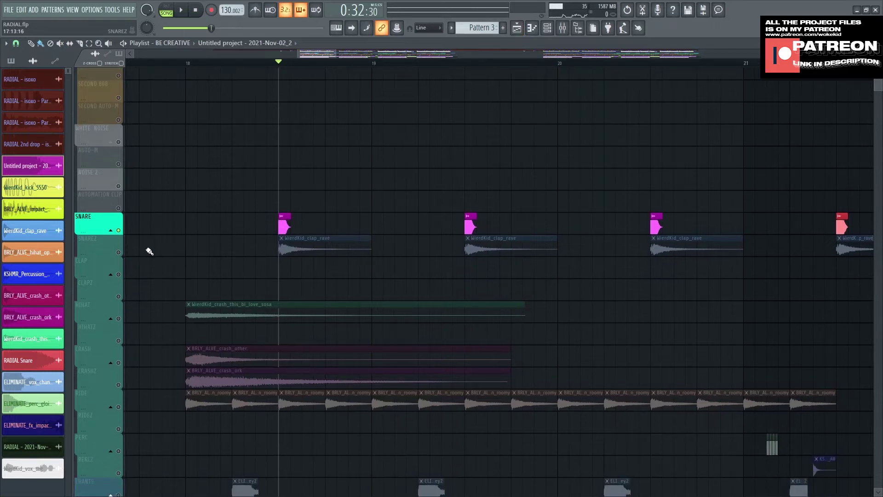
pyautogui.rightClick(123, 254)
pyautogui.scroll(2, 340, 272)
pyautogui.scroll(-4, 346, 251)
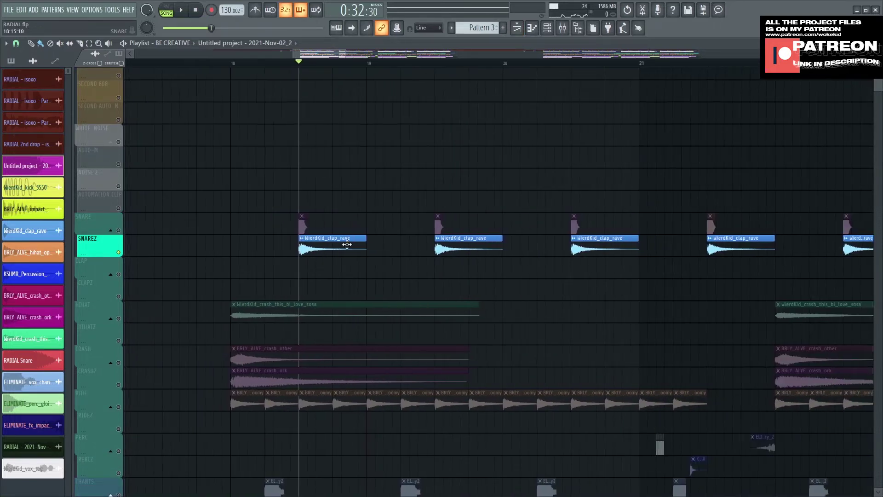
pyautogui.scroll(3, 347, 276)
pyautogui.moveTo(347, 283)
pyautogui.mouseDown()
pyautogui.moveTo(399, 276)
pyautogui.moveTo(339, 289)
pyautogui.mouseUp()
pyautogui.press('space')
pyautogui.press('space')
pyautogui.press('space')
pyautogui.press('space')
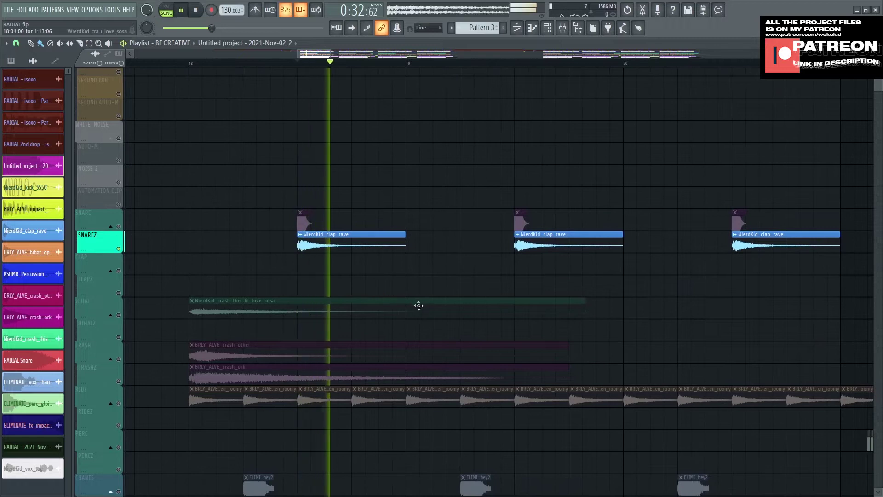
# Examine the Comet reverb on the clap layer's mixer insert and audition the clap again in the playlist.
pyautogui.press('F9')
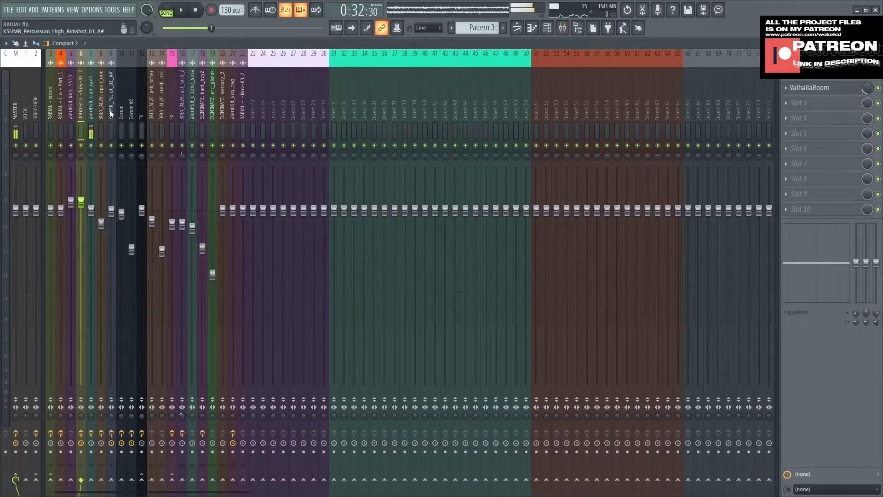
pyautogui.click(802, 72)
pyautogui.press('space')
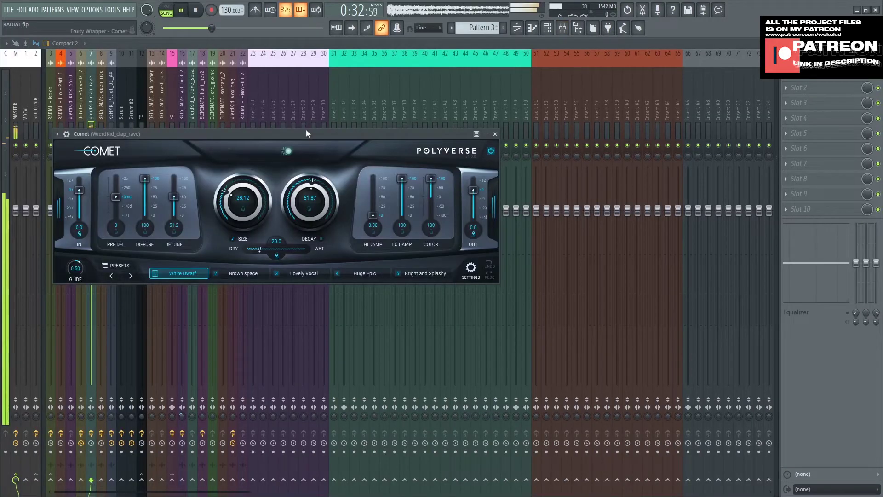
pyautogui.press('space')
pyautogui.moveTo(305, 131); pyautogui.dragTo(402, 121)
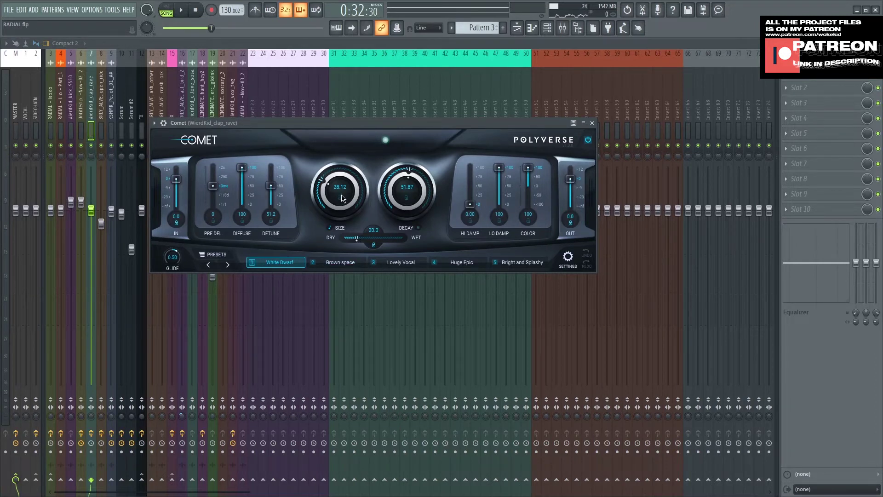
pyautogui.press('space')
pyautogui.click(592, 123)
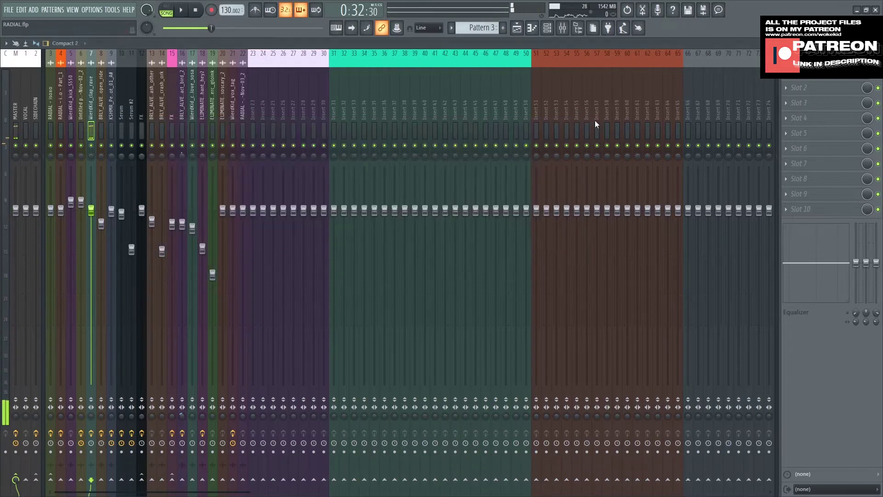
pyautogui.press('F9')
pyautogui.press('space')
pyautogui.press('space')
# Solo the HIHAT track and audition its crash sample from bar 18.
pyautogui.moveTo(340, 279); pyautogui.dragTo(409, 260)
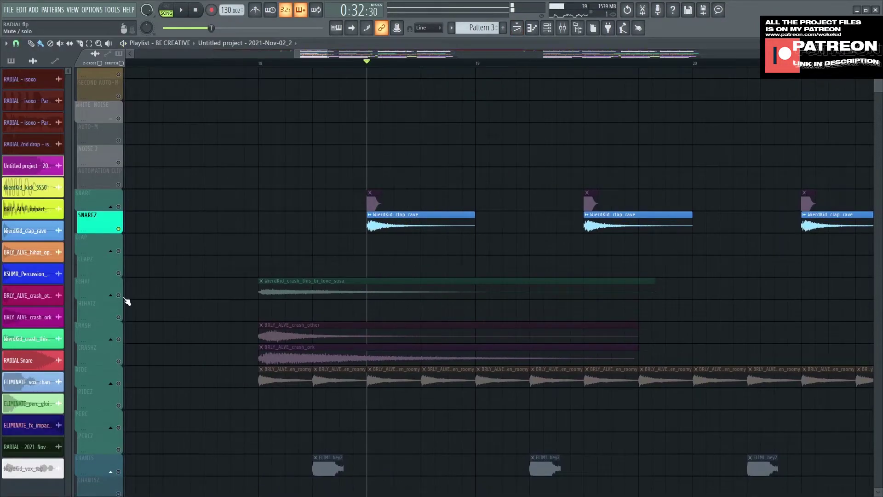
pyautogui.rightClick(118, 296)
pyautogui.click(266, 74)
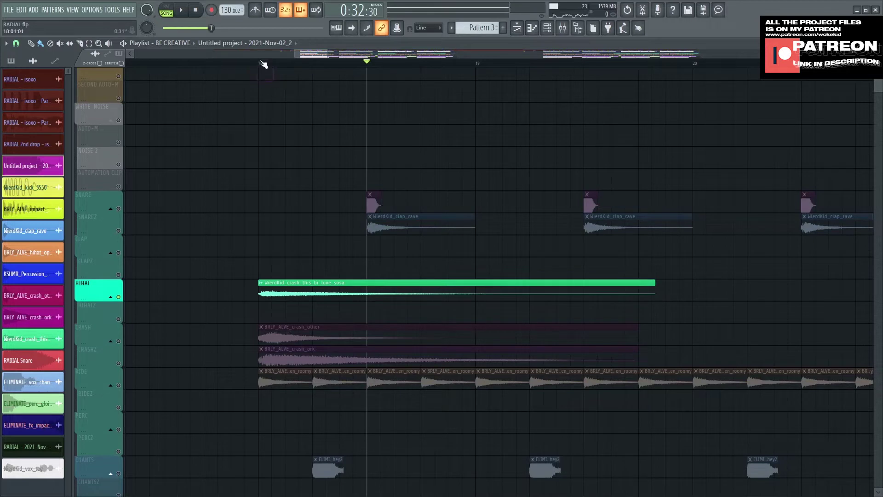
pyautogui.click(263, 65)
pyautogui.scroll(-3, 318, 225)
pyautogui.press('space')
pyautogui.press('space')
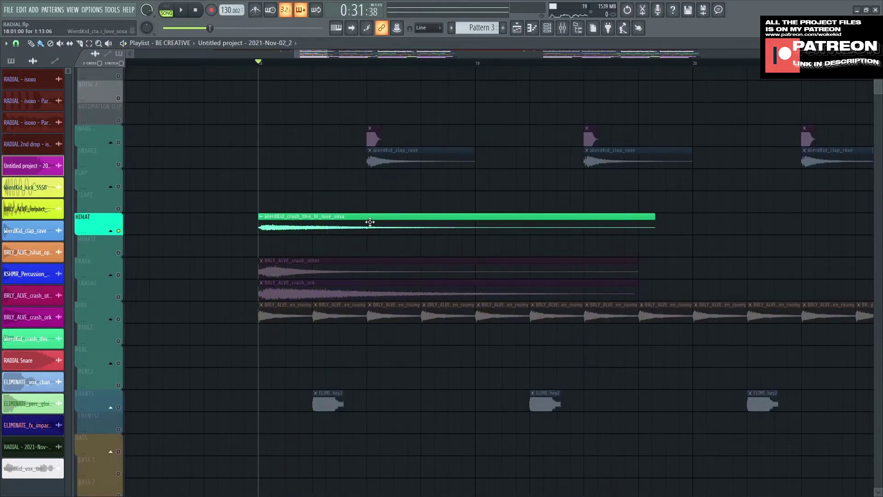
pyautogui.press('space')
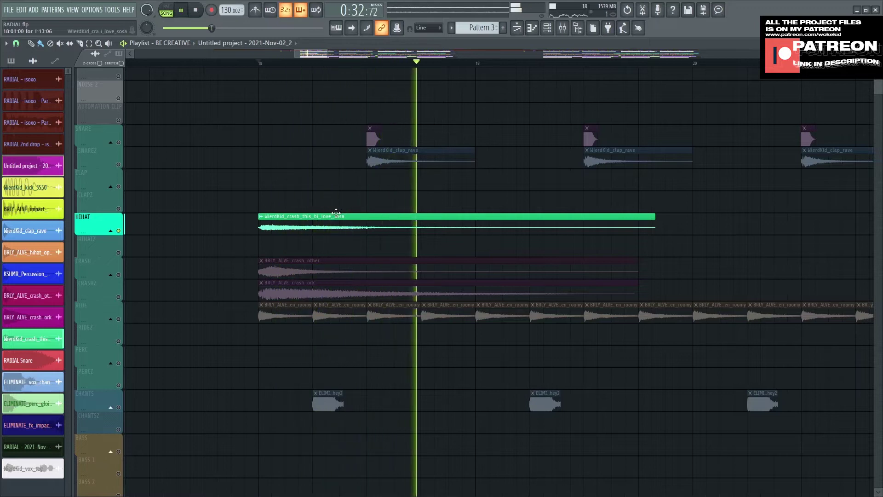
# Finish replaying the hi-hat crash, and solo the CRASH track to audition its BRLY_ALVE_crash_other sample.
pyautogui.press('space')
pyautogui.press('space')
pyautogui.press('space')
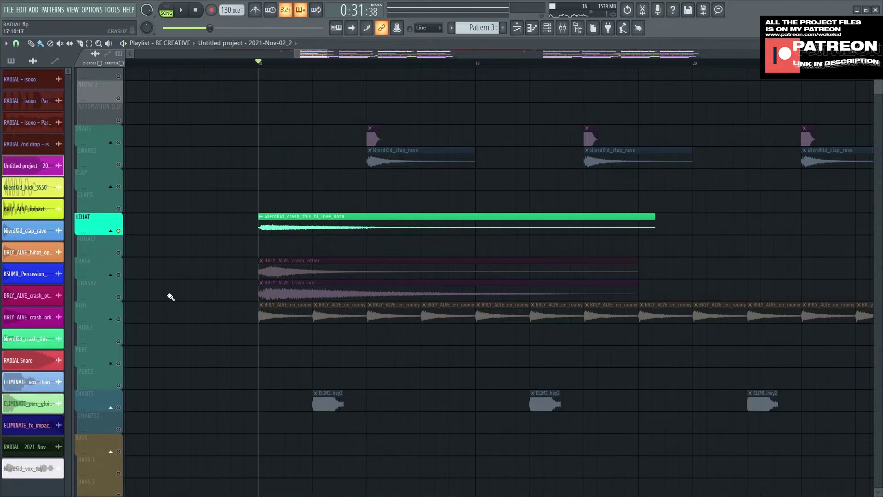
pyautogui.click(122, 276)
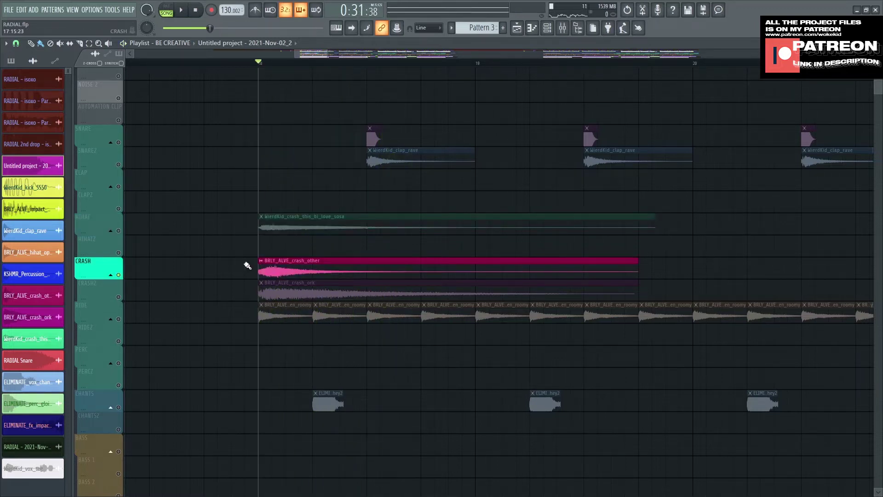
pyautogui.press('space')
# Solo the second crash layer, BRLY_ALVE_crash_ork, and audition it from bar 18.
pyautogui.press('space')
pyautogui.click(113, 300)
pyautogui.press('space')
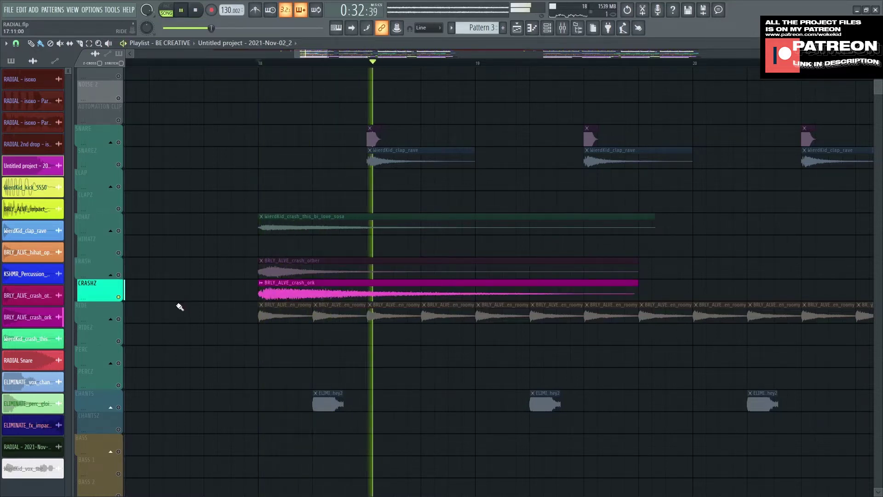
pyautogui.press('space')
# Solo the RIDE track, inspect the BRLY_ALVE_hihat_open_roomy sample's channel settings and audition the ride hits.
pyautogui.rightClick(124, 317)
pyautogui.click(248, 317)
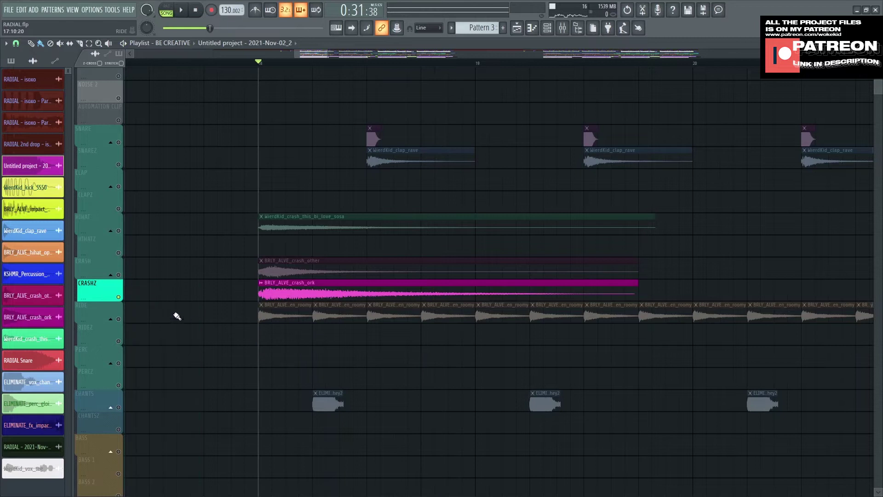
pyautogui.rightClick(122, 317)
pyautogui.scroll(1, 272, 317)
pyautogui.doubleClick(275, 316)
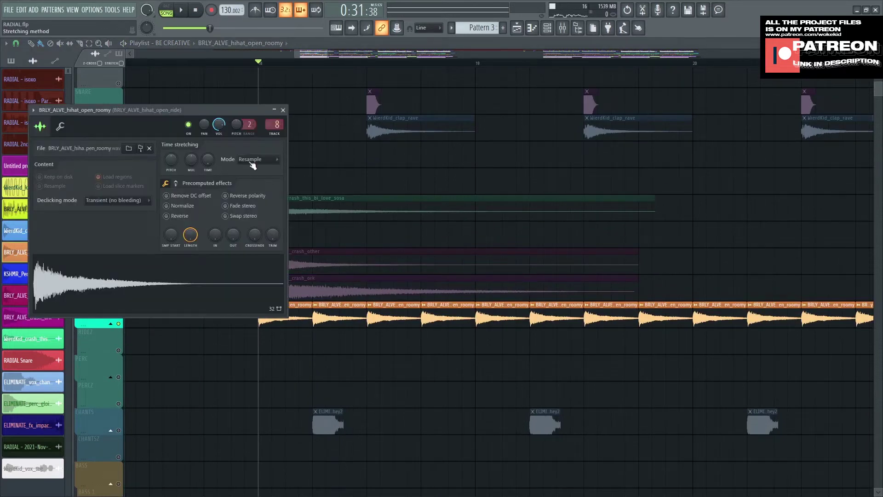
pyautogui.press('space')
pyautogui.click(284, 110)
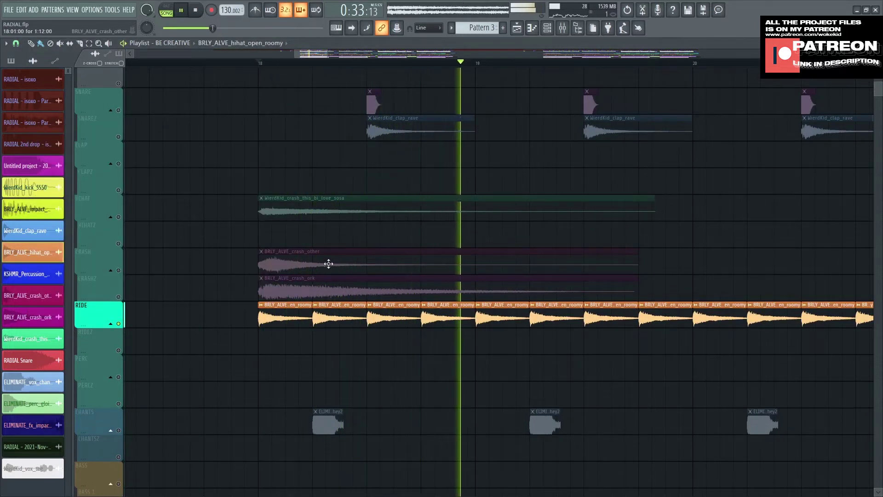
pyautogui.scroll(-3, 327, 285)
pyautogui.scroll(-1, 442, 320)
pyautogui.press('space')
# Unmute both crash layers, the hi-hat and the snare tracks alongside the ride, and audition them together.
pyautogui.click(118, 281)
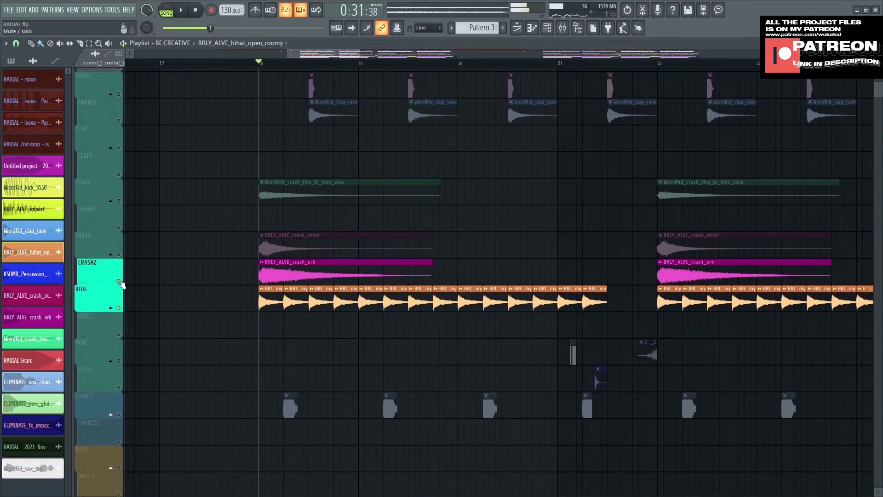
pyautogui.click(118, 254)
pyautogui.click(119, 201)
pyautogui.rightClick(140, 193)
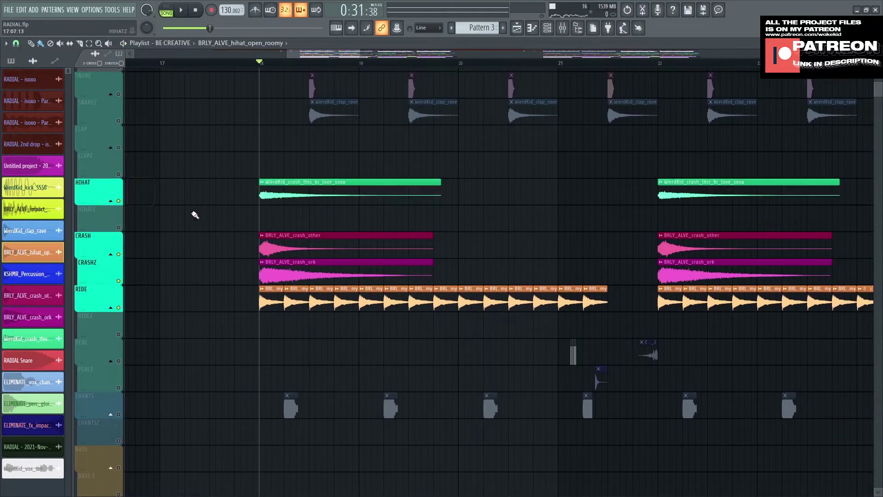
pyautogui.click(295, 272)
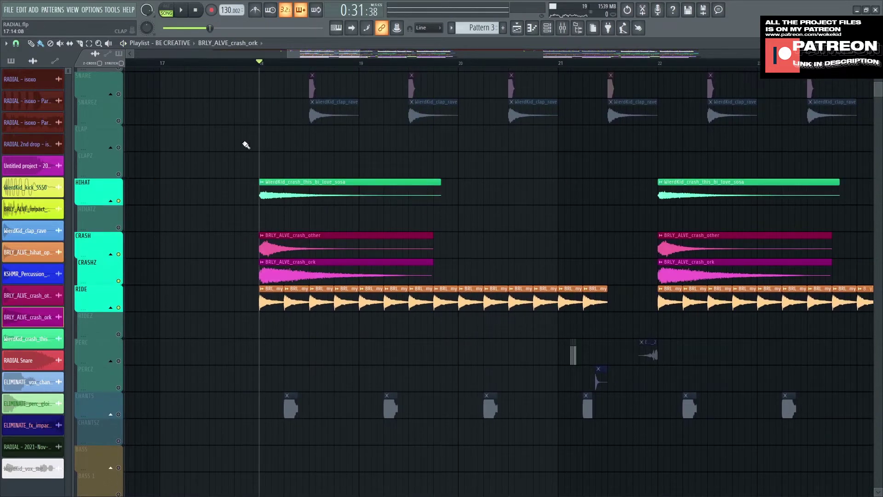
pyautogui.scroll(2, 246, 145)
pyautogui.click(119, 147)
pyautogui.press('space')
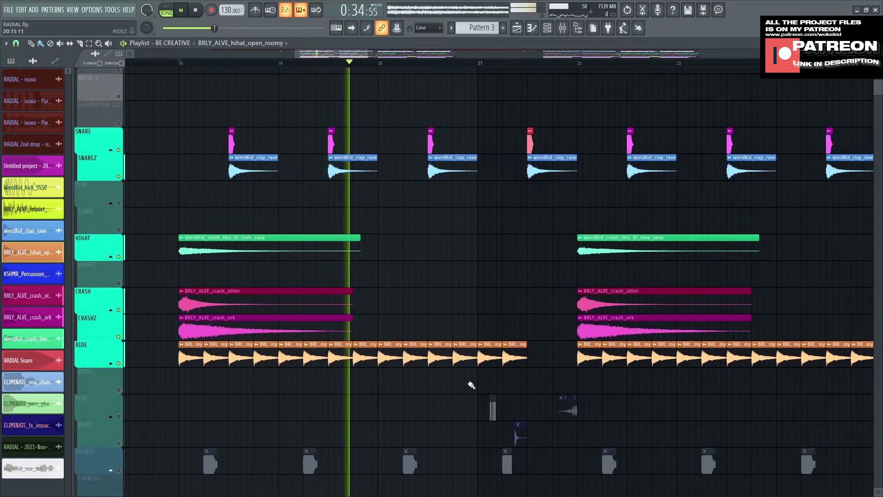
pyautogui.press('space')
# Unmute the 808, both kick tracks and both sidechain automation tracks to complete the drum group.
pyautogui.scroll(5, 460, 374)
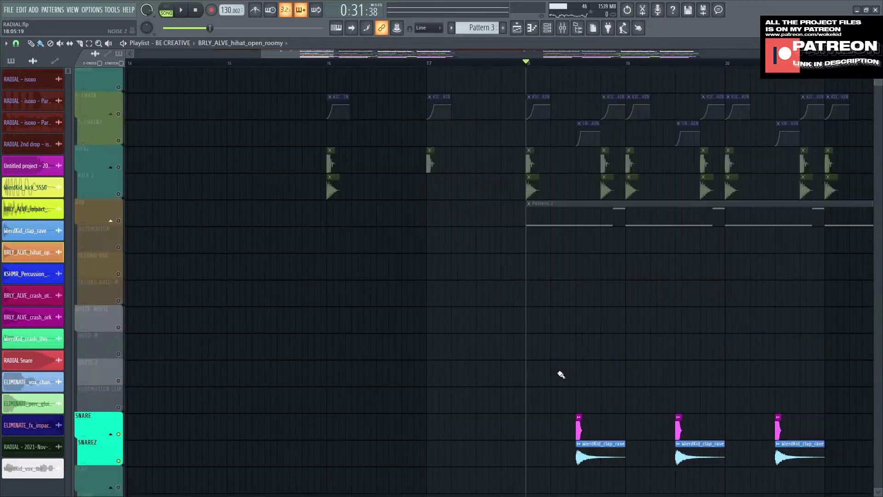
pyautogui.scroll(-3, 561, 375)
pyautogui.hscroll(2, 471, 371)
pyautogui.hscroll(2, 207, 228)
pyautogui.click(120, 173)
pyautogui.click(119, 161)
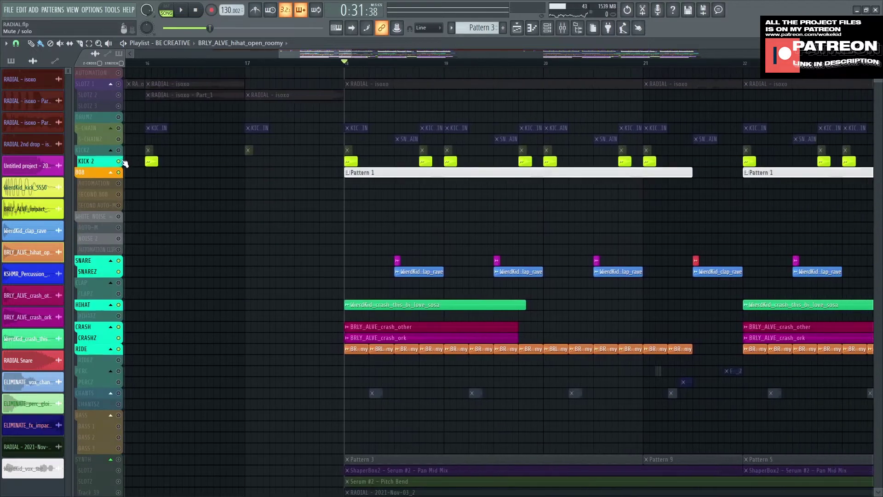
pyautogui.click(118, 150)
pyautogui.scroll(1, 361, 216)
pyautogui.click(118, 128)
pyautogui.click(119, 139)
pyautogui.hscroll(1, 338, 258)
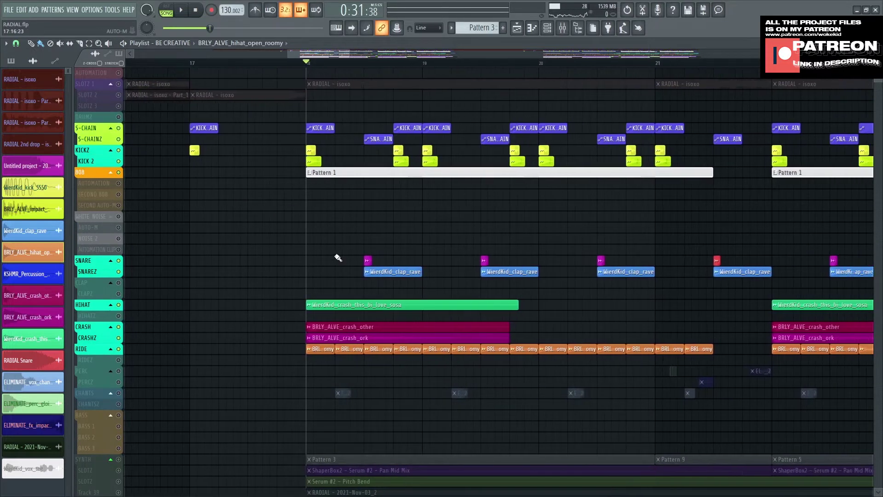
# Play the combined drums and 808 from bar 18 into bar 22 to hear them together.
pyautogui.press('space')
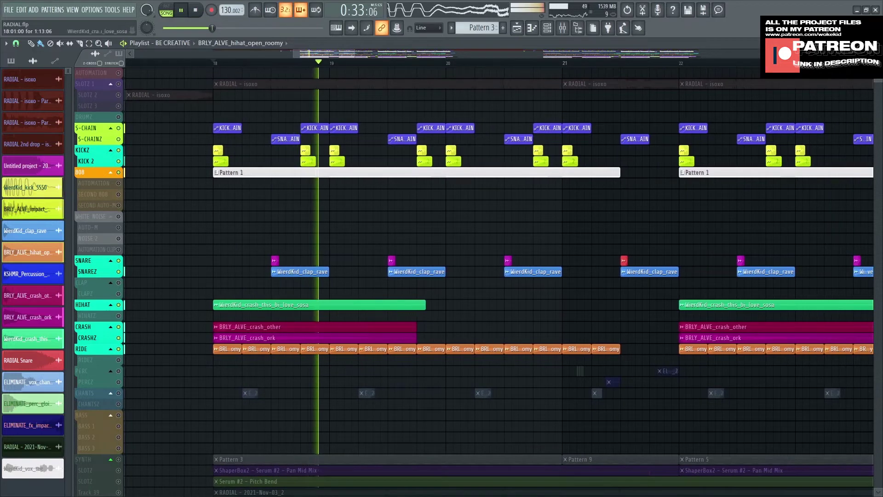
pyautogui.scroll(2, 445, 326)
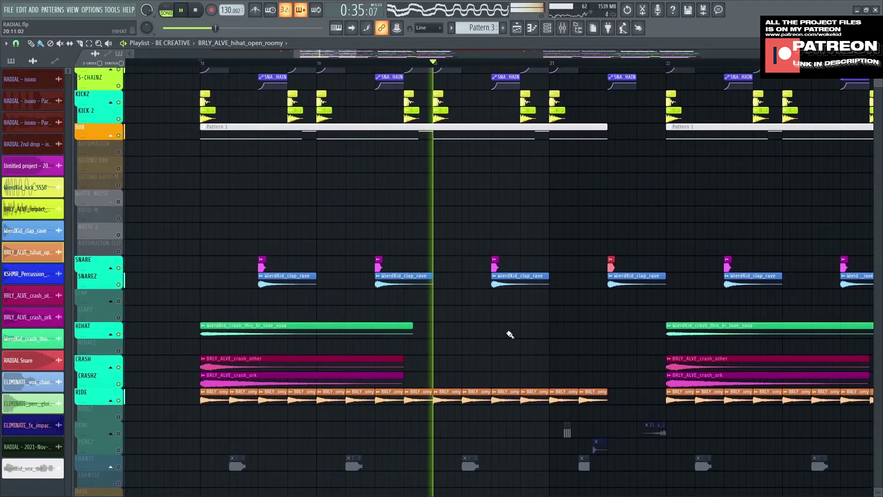
pyautogui.scroll(-1, 511, 336)
pyautogui.moveTo(509, 345); pyautogui.dragTo(436, 357)
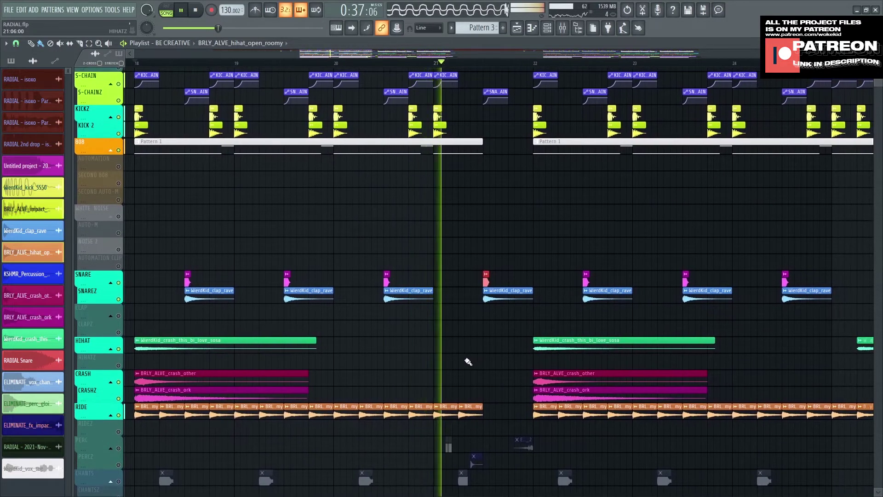
pyautogui.scroll(1, 469, 362)
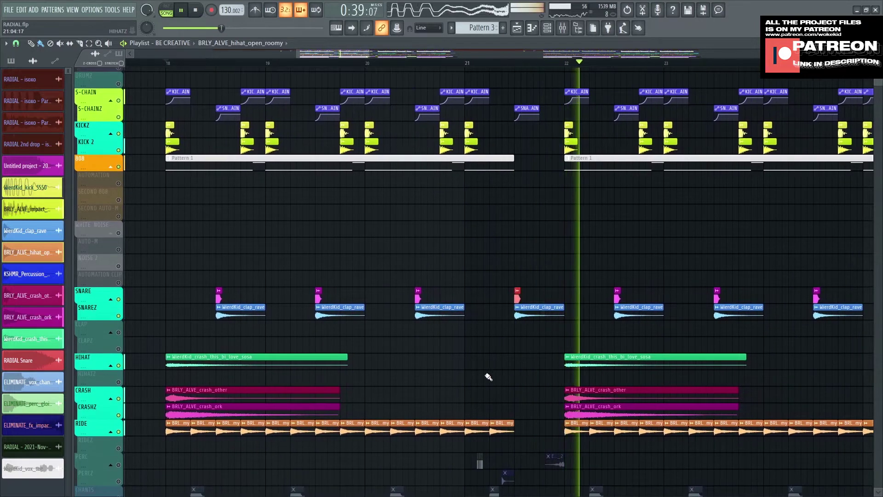
pyautogui.press('space')
# Open the 808's Pattern 1 in the piano roll and audition its D5 and D6 Serum notes.
pyautogui.click(247, 173)
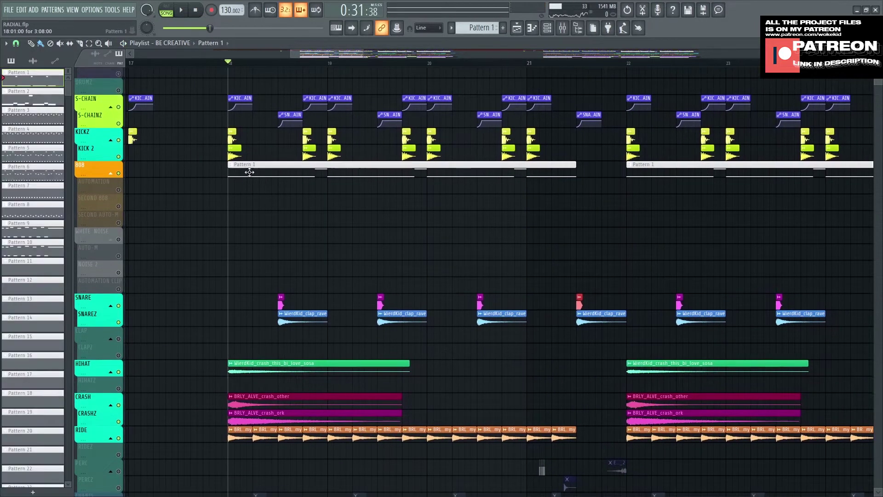
pyautogui.doubleClick(249, 173)
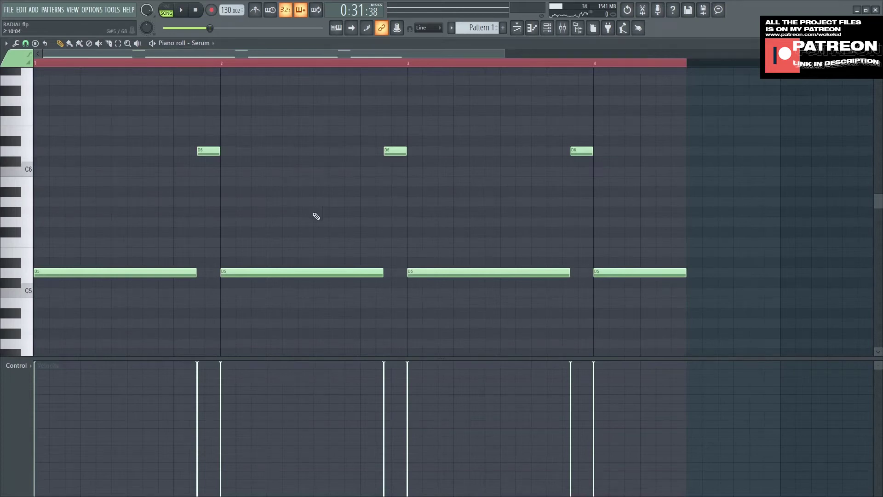
pyautogui.click(71, 271)
pyautogui.press('space')
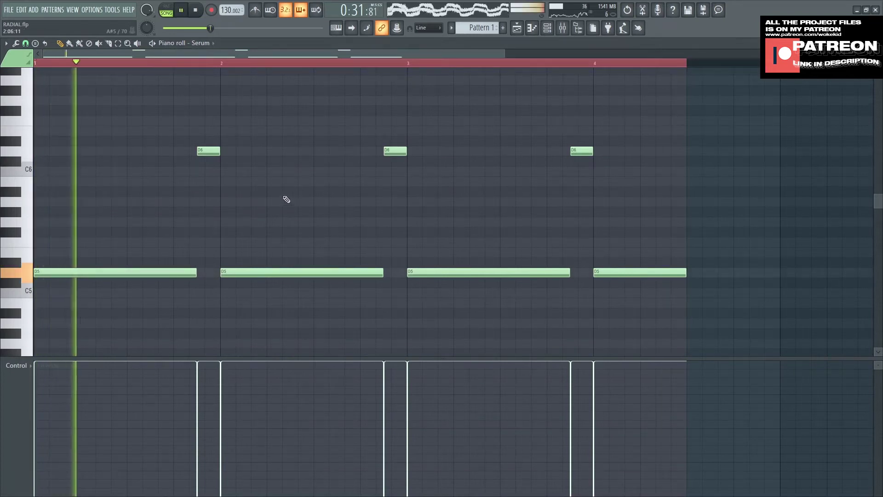
pyautogui.scroll(1, 194, 180)
pyautogui.press('space')
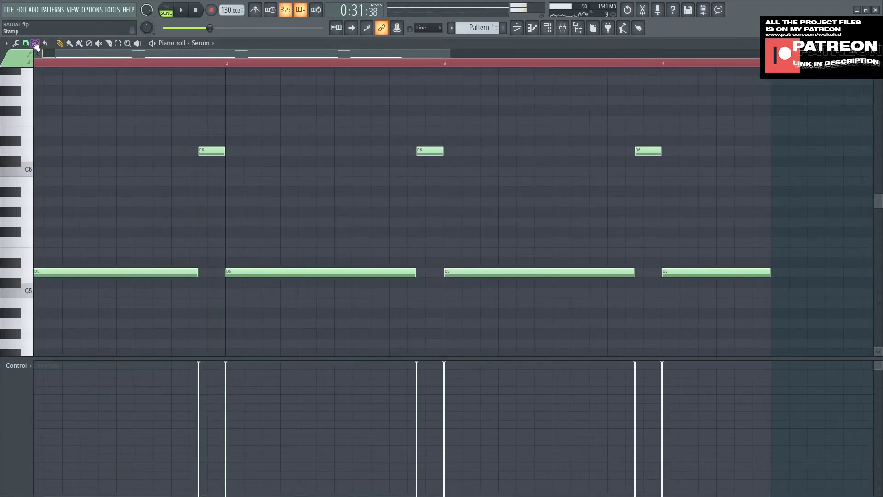
# Set the piano roll's snap to Line.
pyautogui.click(26, 42)
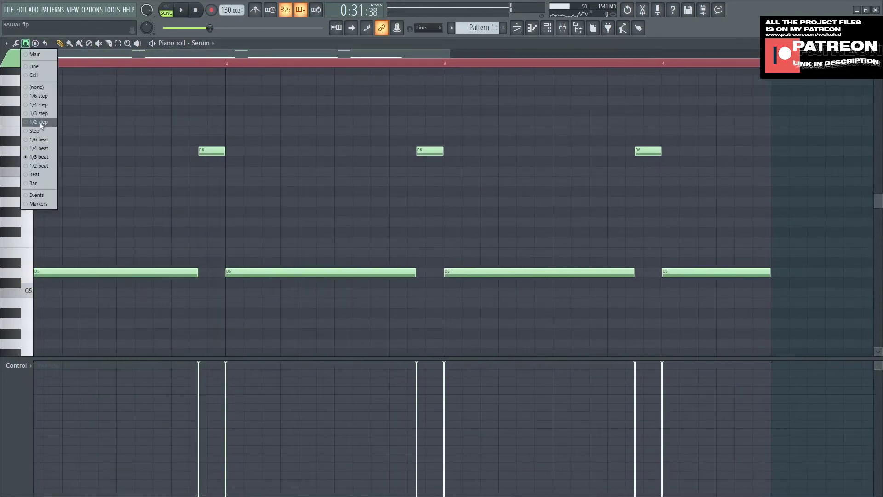
pyautogui.click(36, 68)
pyautogui.scroll(1, 158, 145)
pyautogui.moveTo(317, 160); pyautogui.dragTo(368, 155)
# Set the piano roll's snap to (none), look over the 808 notes and return to the playlist.
pyautogui.click(26, 43)
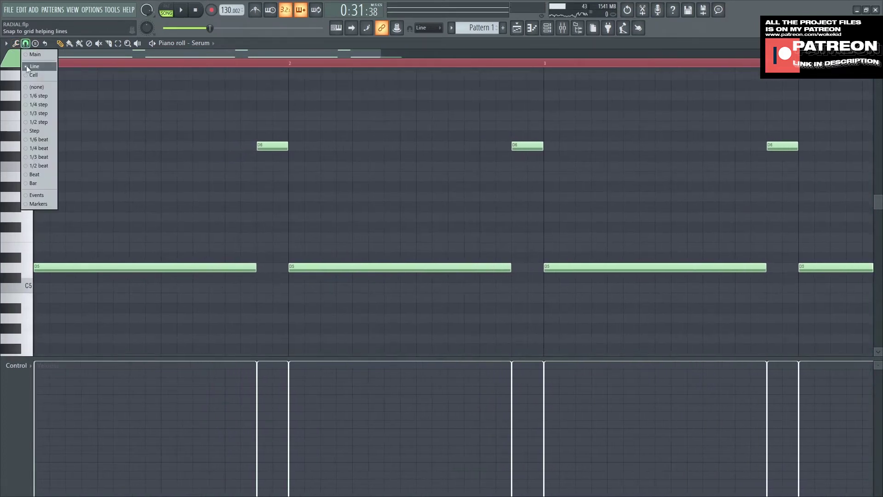
pyautogui.click(51, 86)
pyautogui.scroll(-1, 281, 147)
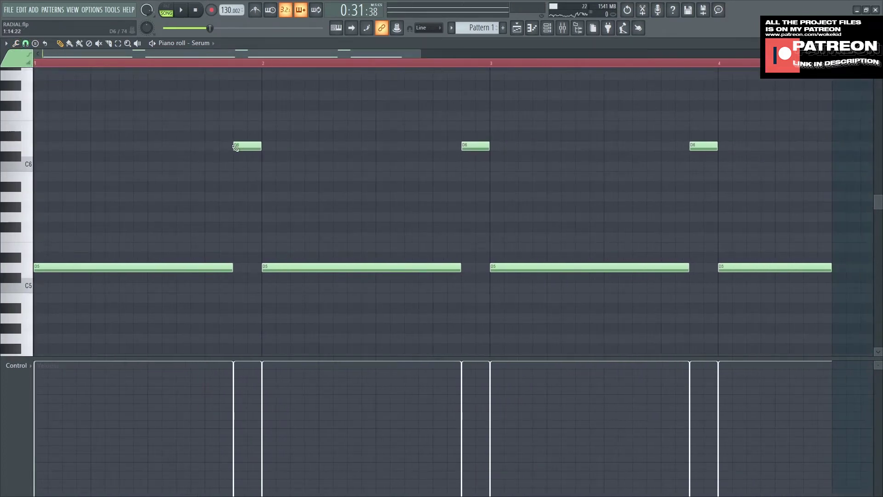
pyautogui.keyDown('ctrl'); pyautogui.scroll(-1, 385, 256); pyautogui.keyUp('ctrl')
pyautogui.press('space')
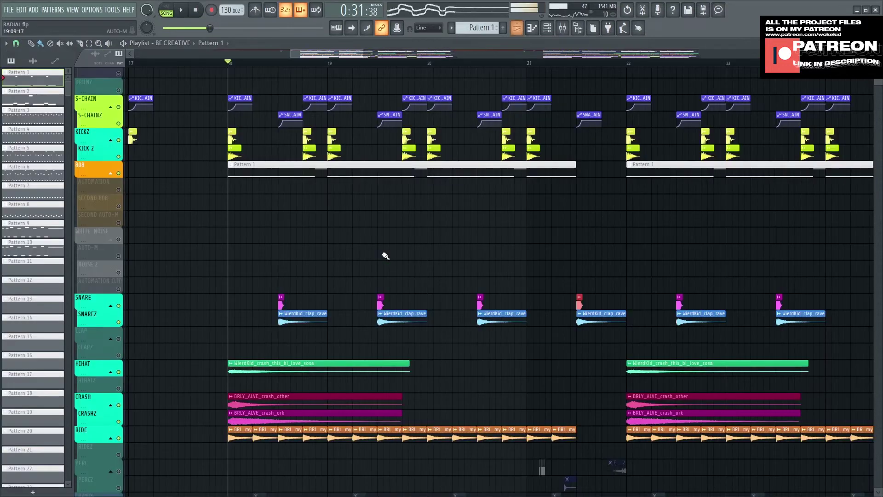
# Solo the CHANTS track and audition it from the first vocal chant just after bar 18.
pyautogui.scroll(-3, 456, 192)
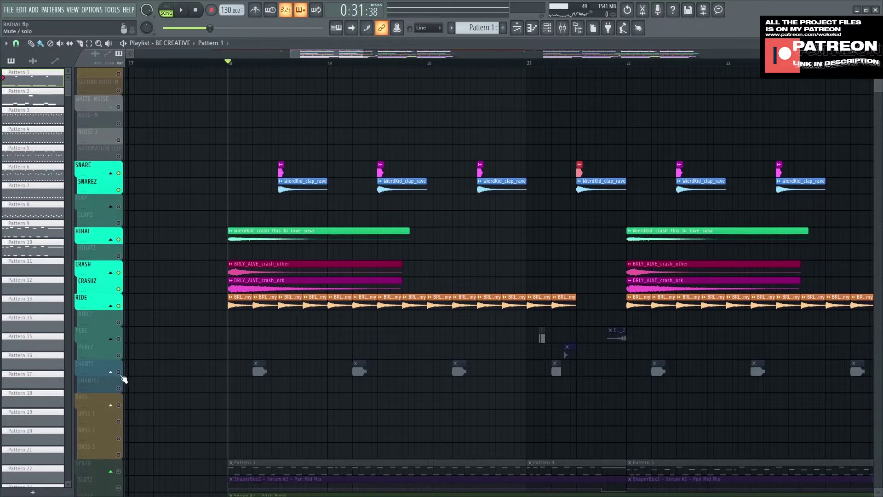
pyautogui.click(119, 372)
pyautogui.rightClick(119, 372)
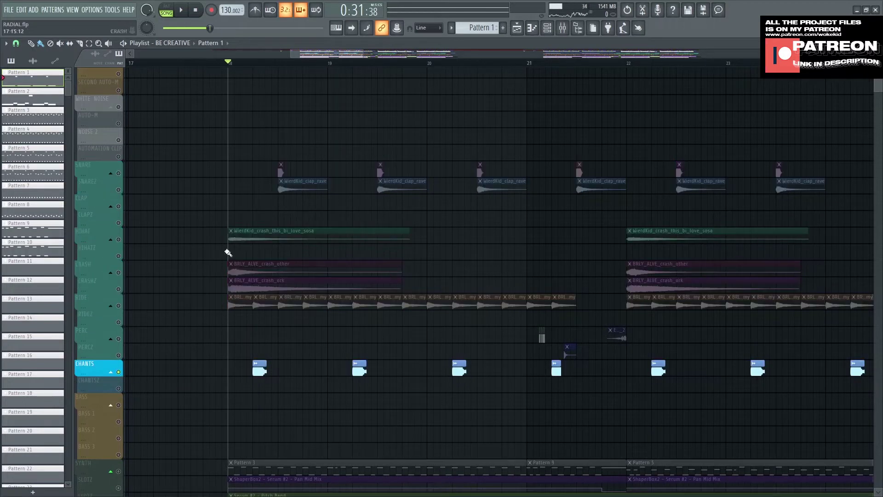
pyautogui.click(252, 63)
pyautogui.press('space')
pyautogui.press('space')
# Inspect the channel settings of the ELIMINATE_vox_chant_hey2 sample and close its window.
pyautogui.doubleClick(261, 371)
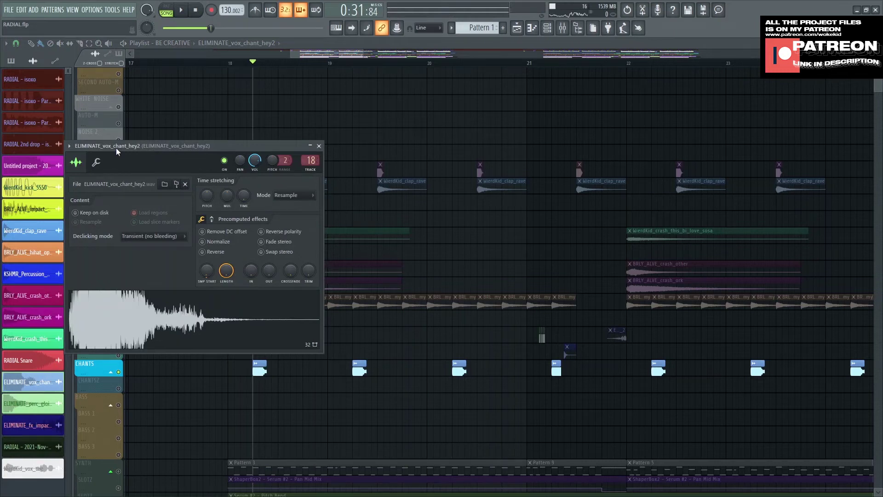
pyautogui.moveTo(116, 147); pyautogui.dragTo(154, 146)
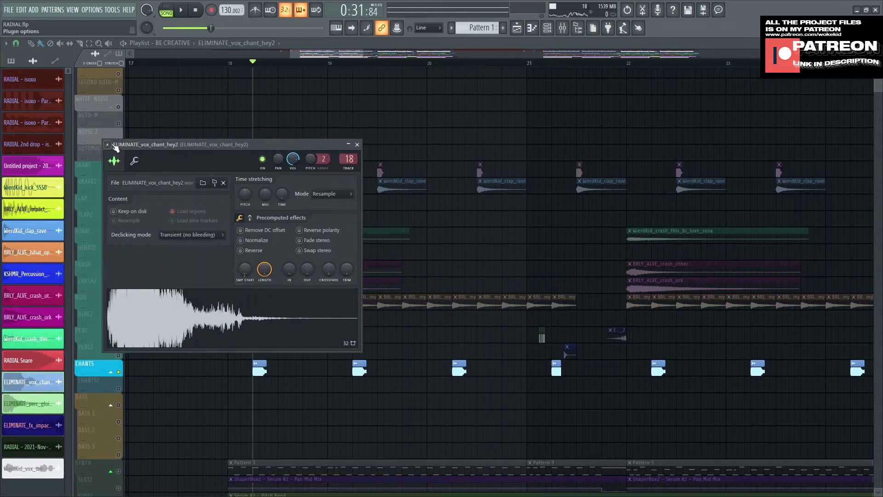
pyautogui.click(357, 144)
# Solo the SYNTH track and move the playback position back to the start of bar 18.
pyautogui.scroll(-3, 331, 230)
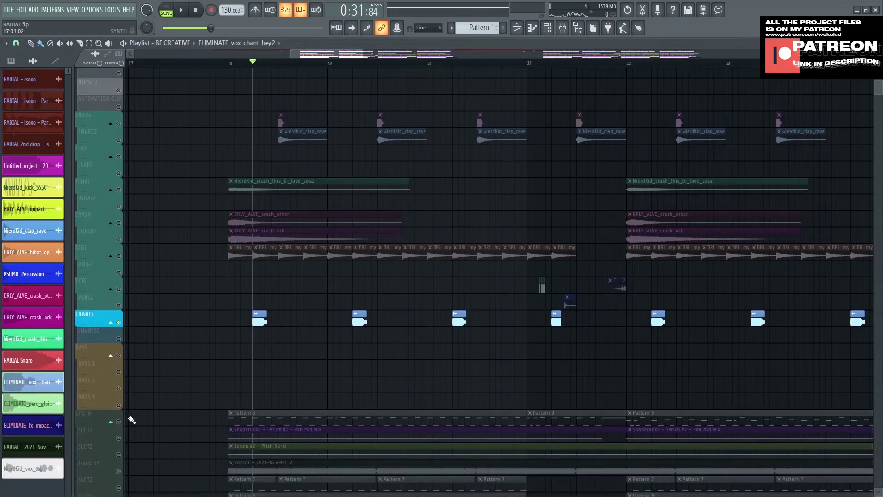
pyautogui.click(122, 422)
pyautogui.click(233, 59)
pyautogui.scroll(-1, 188, 329)
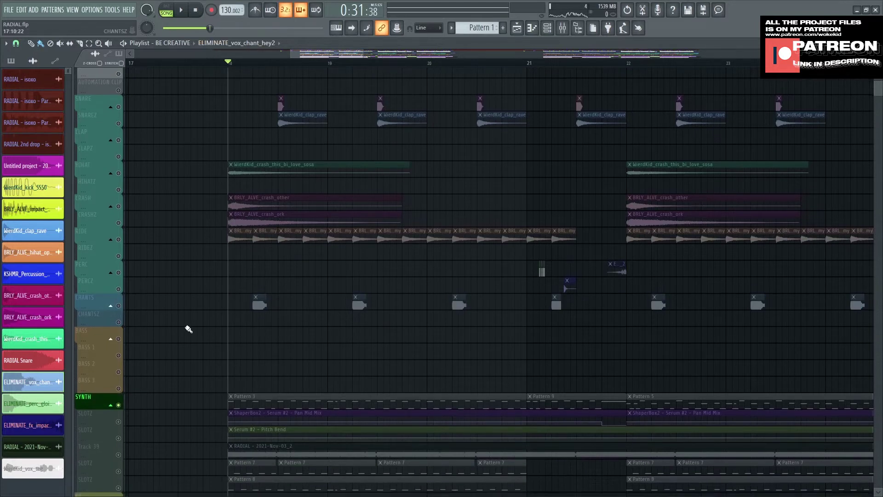
# Unmute the CHANTS track so that it plays alongside the soloed SYNTH track.
pyautogui.scroll(13, 315, 331)
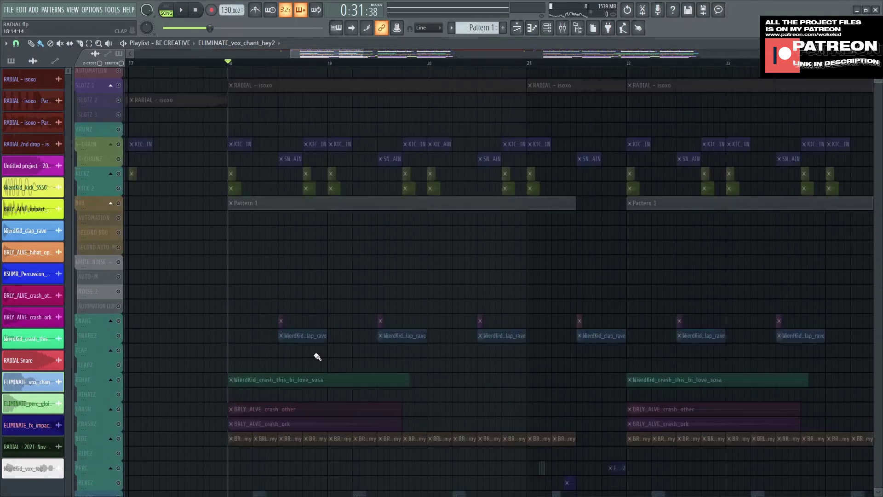
pyautogui.scroll(-2, 322, 354)
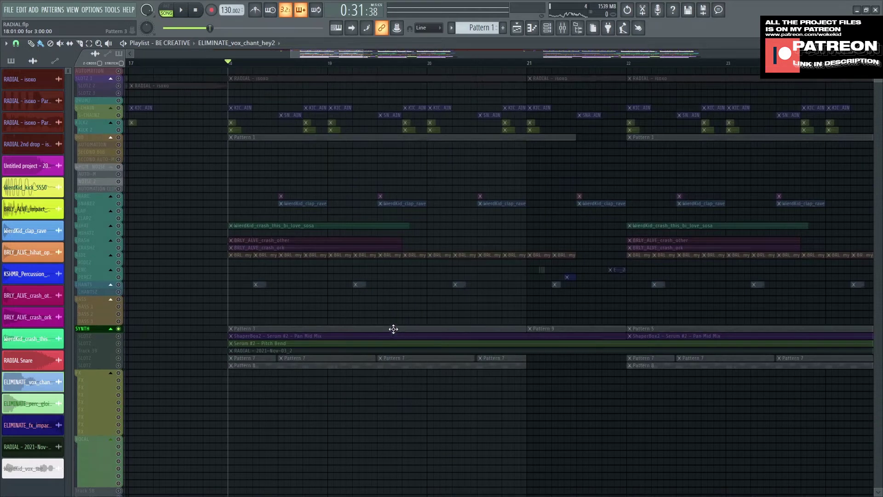
pyautogui.scroll(2, 322, 298)
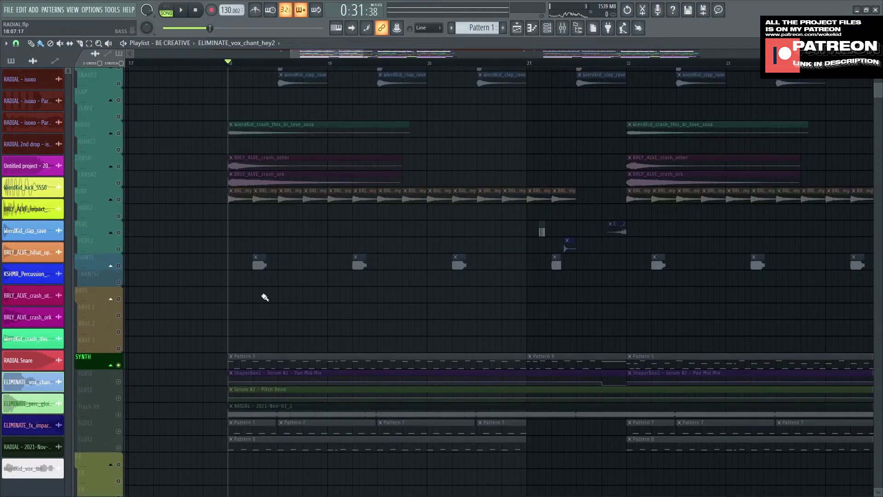
pyautogui.click(121, 269)
pyautogui.scroll(-3, 297, 327)
pyautogui.scroll(6, 377, 295)
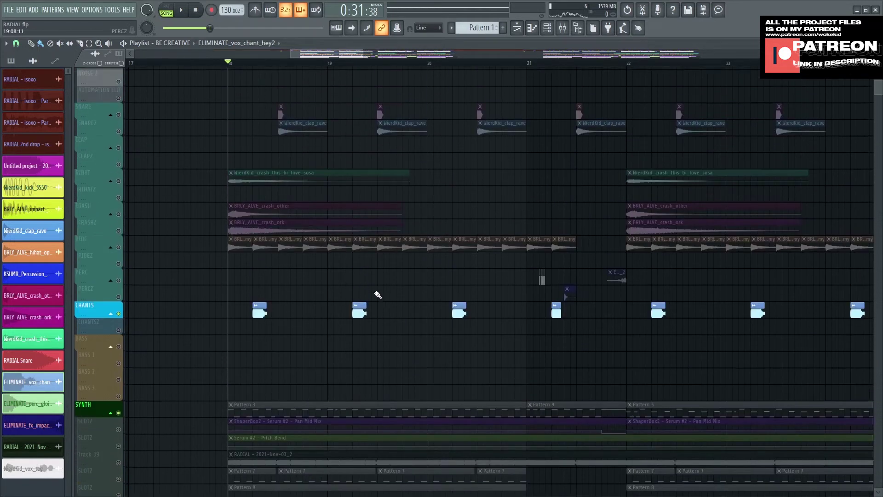
# Unmute the four SLOTZ tracks and Track 39 beneath the SYNTH track, covering its automation, audio and pattern layers.
pyautogui.scroll(-3, 377, 294)
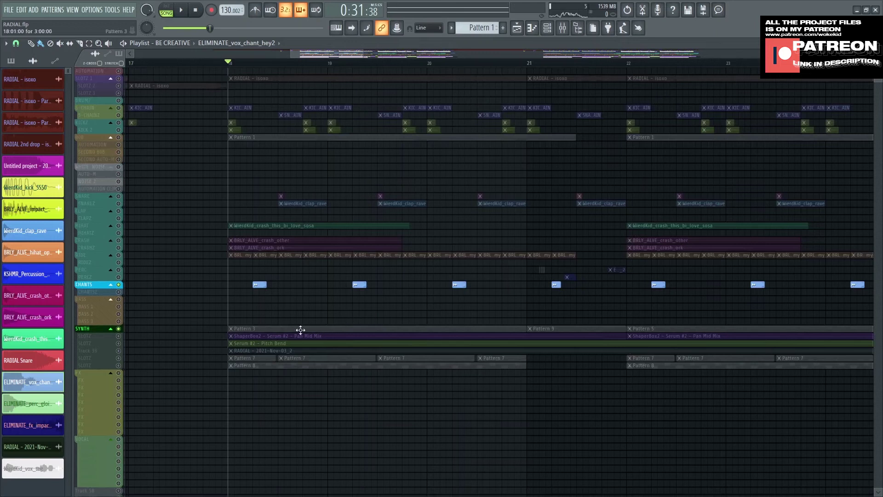
pyautogui.scroll(5, 197, 361)
pyautogui.click(119, 306)
pyautogui.click(119, 343)
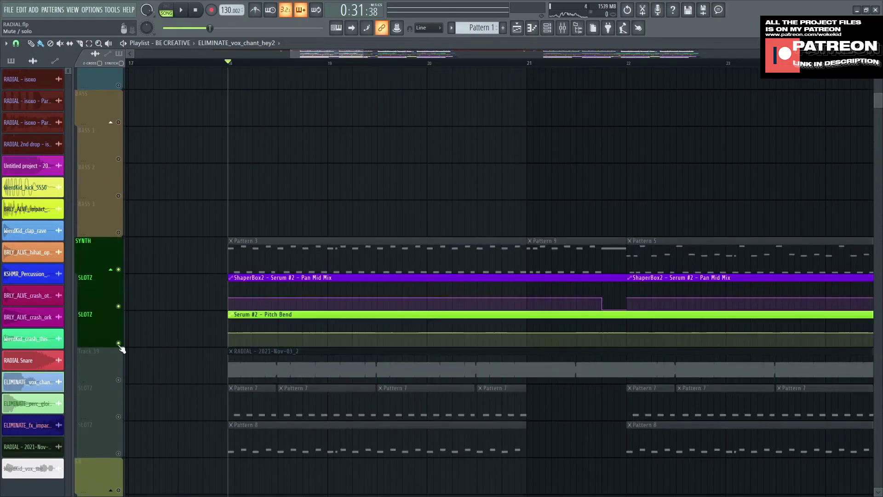
pyautogui.click(118, 380)
pyautogui.click(118, 417)
pyautogui.click(119, 453)
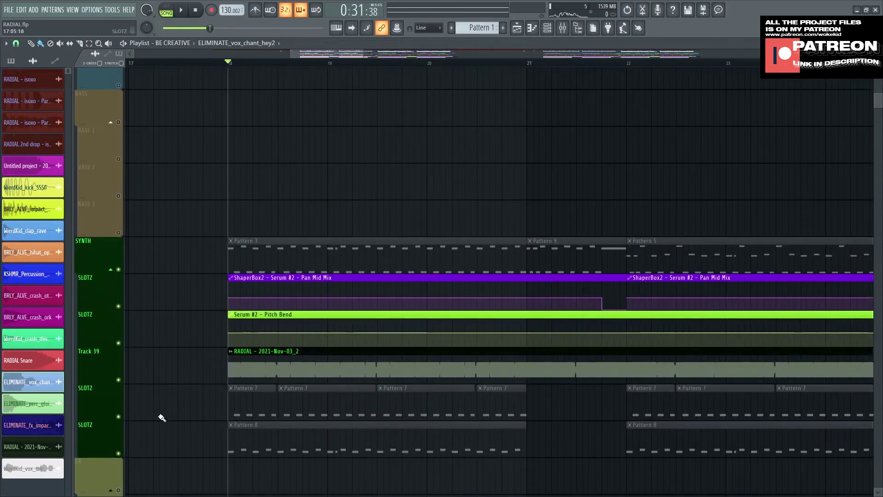
# Solo Track 39 and select its RADIAL - 2021-Nov-03_2 audio clip.
pyautogui.scroll(-1, 308, 134)
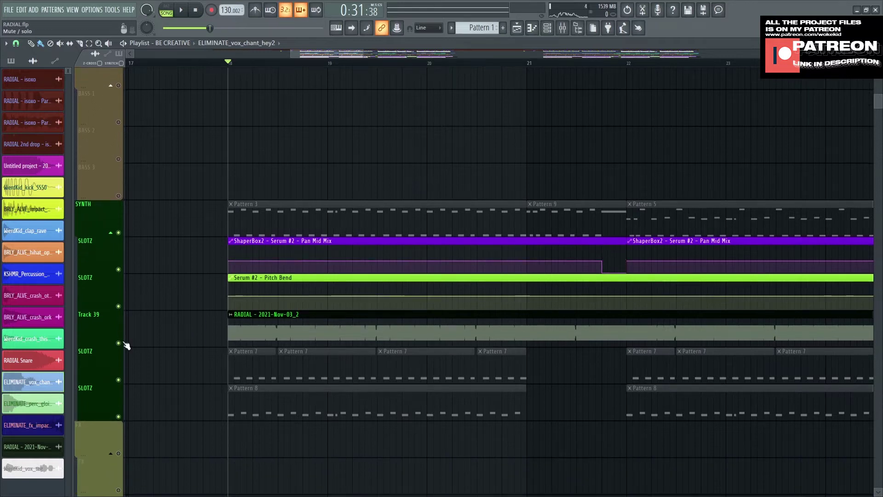
pyautogui.keyDown('ctrl'); pyautogui.click(119, 343); pyautogui.keyUp('ctrl')
pyautogui.scroll(-1, 267, 343)
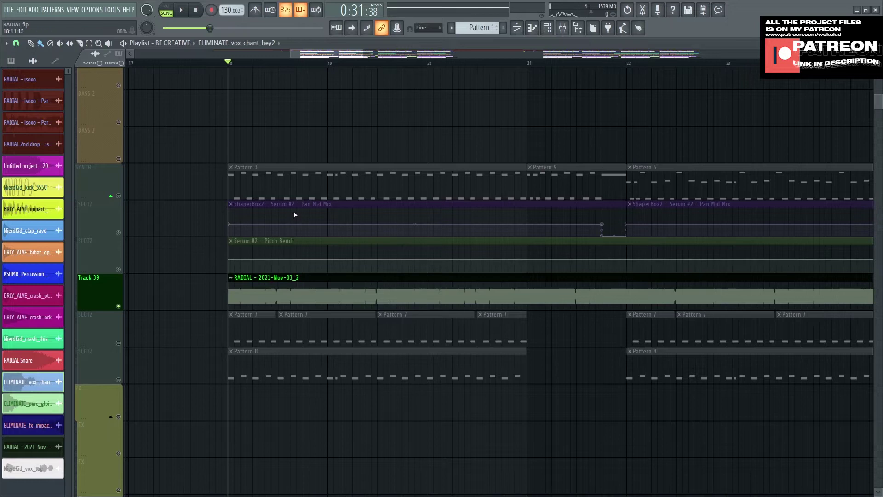
pyautogui.click(335, 297)
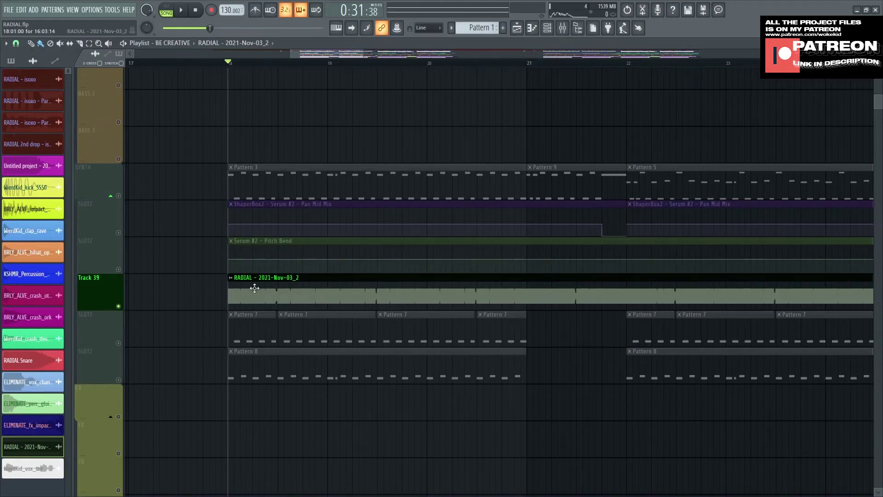
pyautogui.doubleClick(254, 288)
# Audition the soloed Track 39 audio from the start of bar 18 to about bar 21, and stop playback.
pyautogui.press('space')
pyautogui.click(321, 145)
pyautogui.scroll(5, 298, 306)
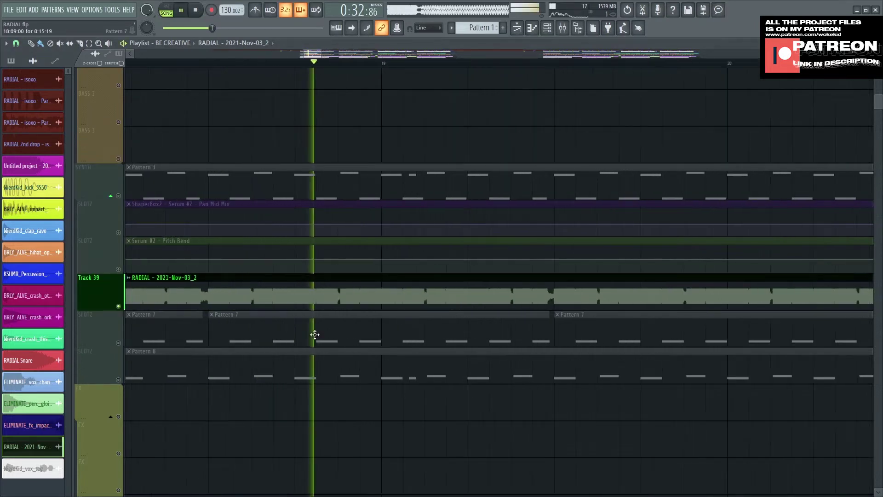
pyautogui.scroll(2, 322, 335)
pyautogui.scroll(-4, 473, 312)
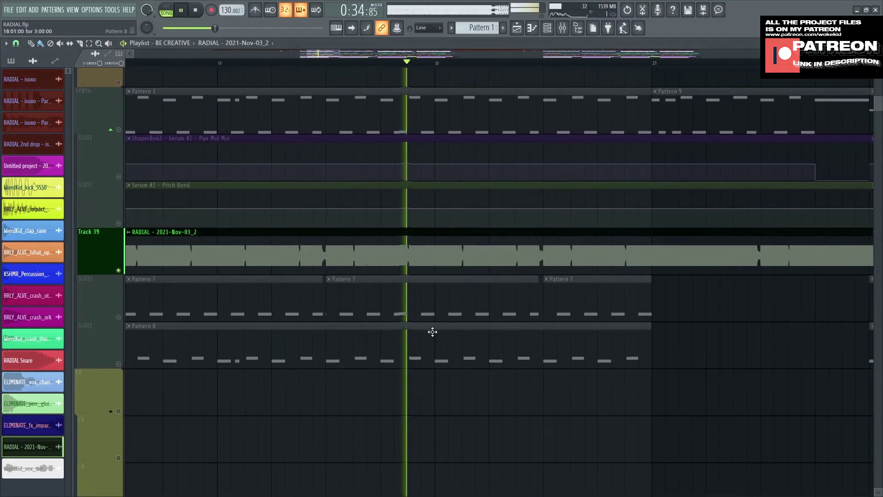
pyautogui.scroll(-3, 460, 339)
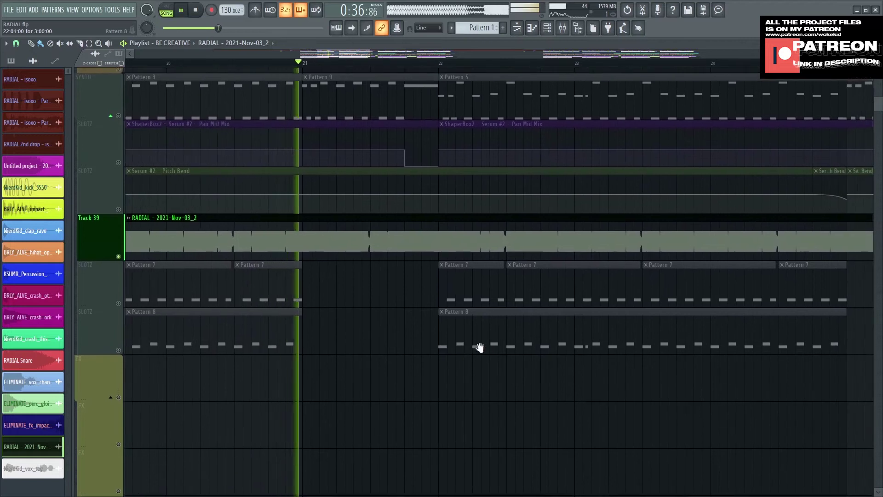
pyautogui.press('space')
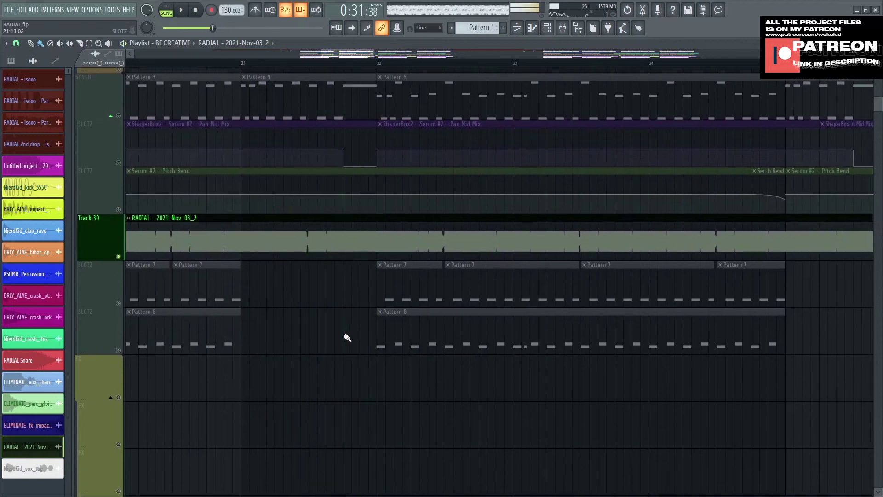
# Solo the SYNTH track, select its Pattern 3 clip at bar 18 and start playing it.
pyautogui.moveTo(347, 338); pyautogui.dragTo(558, 353)
pyautogui.scroll(3, 441, 355)
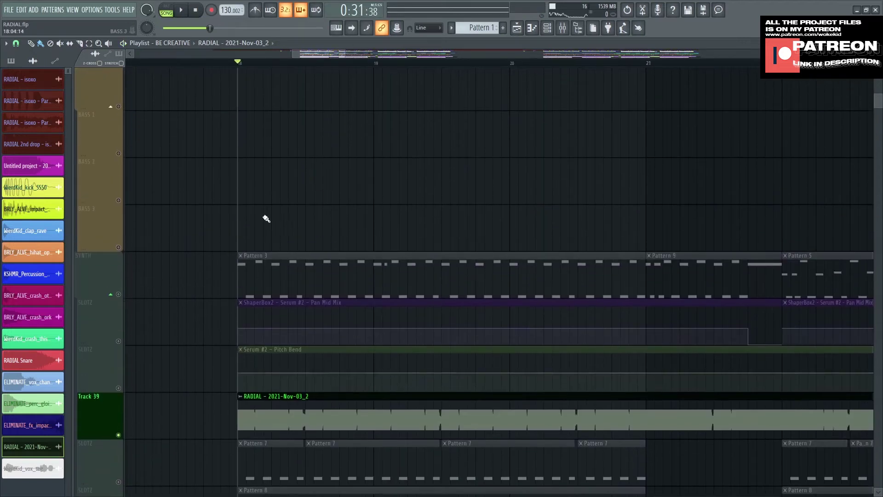
pyautogui.rightClick(118, 295)
pyautogui.click(241, 258)
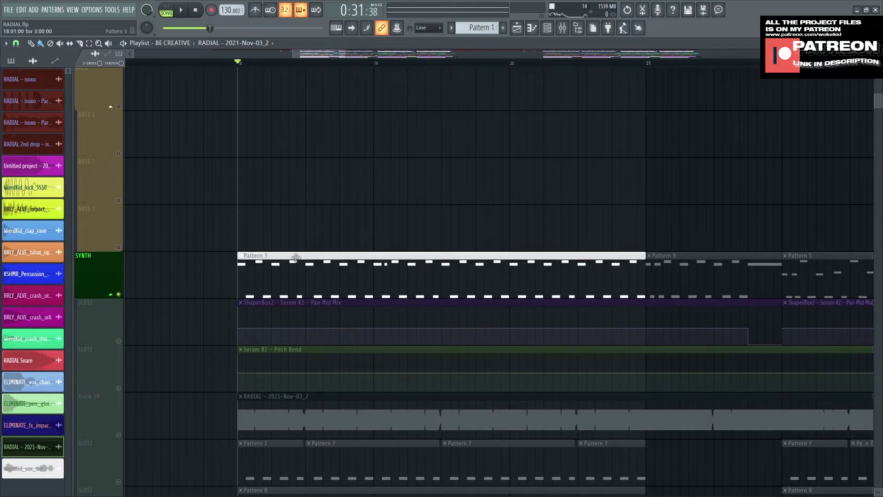
pyautogui.scroll(-2, 341, 168)
pyautogui.press('space')
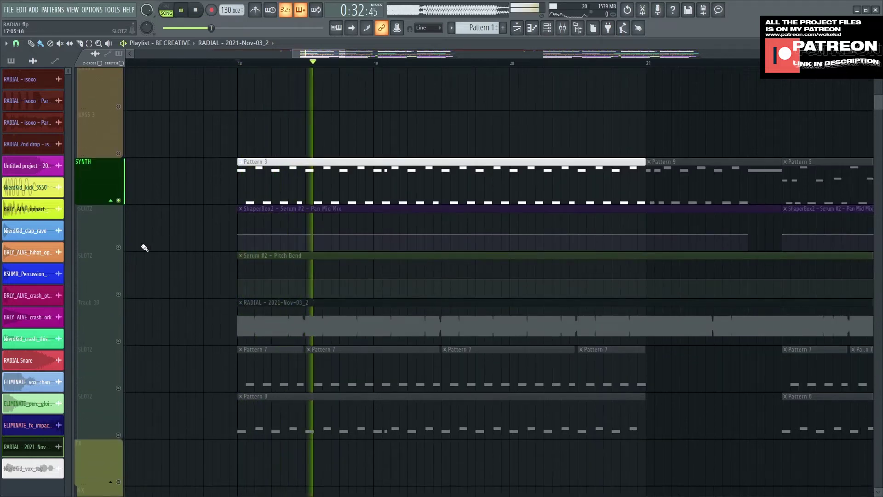
# Unmute the two SLOTZ tracks holding the ShaperBox2 Pan Mid Mix and Serum #2 Pitch Bend automation.
pyautogui.press('space')
pyautogui.click(118, 248)
pyautogui.press('space')
pyautogui.click(119, 294)
# Add the Pattern 9 and Pattern 5 clips to the selection and audition the automated synth phrase just past bar 22.
pyautogui.scroll(-1, 295, 186)
pyautogui.moveTo(516, 163); pyautogui.dragTo(455, 163)
pyautogui.keyDown('alt'); pyautogui.rightClick(575, 168); pyautogui.keyUp('alt')
pyautogui.keyDown('alt'); pyautogui.rightClick(663, 168); pyautogui.keyUp('alt')
pyautogui.scroll(-1, 588, 158)
pyautogui.moveTo(588, 158); pyautogui.dragTo(466, 156)
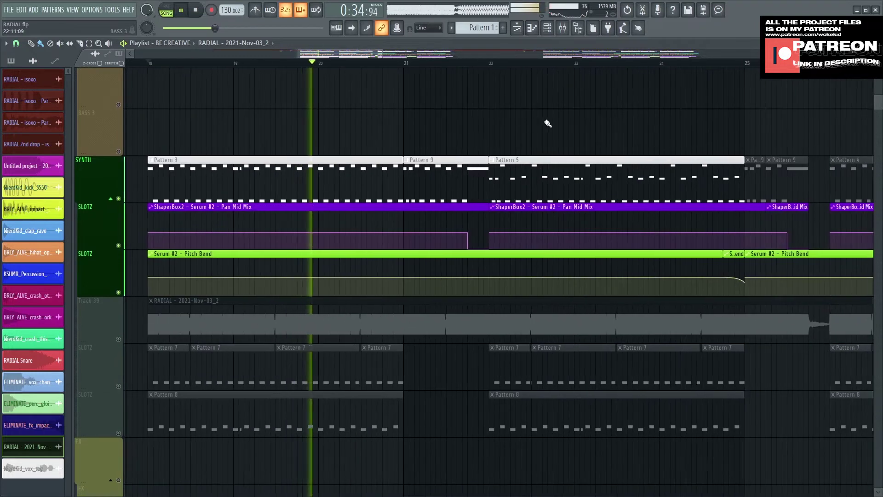
pyautogui.scroll(1, 441, 144)
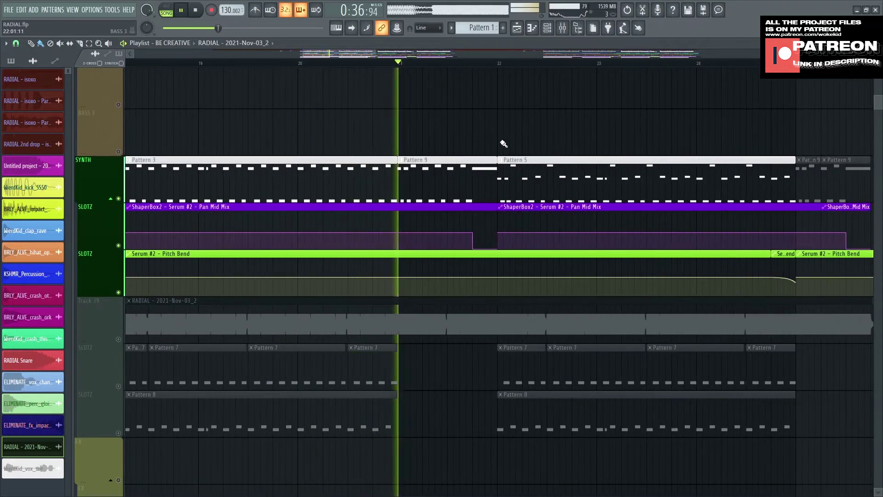
pyautogui.scroll(5, 488, 139)
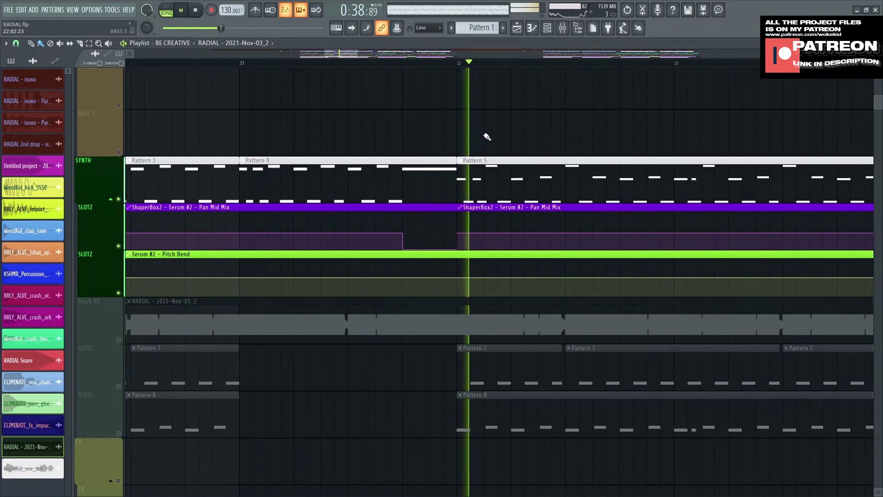
pyautogui.press('space')
# Open the Serum #2 synth from Pattern 3 and look through its User presets, keeping ERROR MACHINE 2.0.
pyautogui.press('F6')
pyautogui.press('F6')
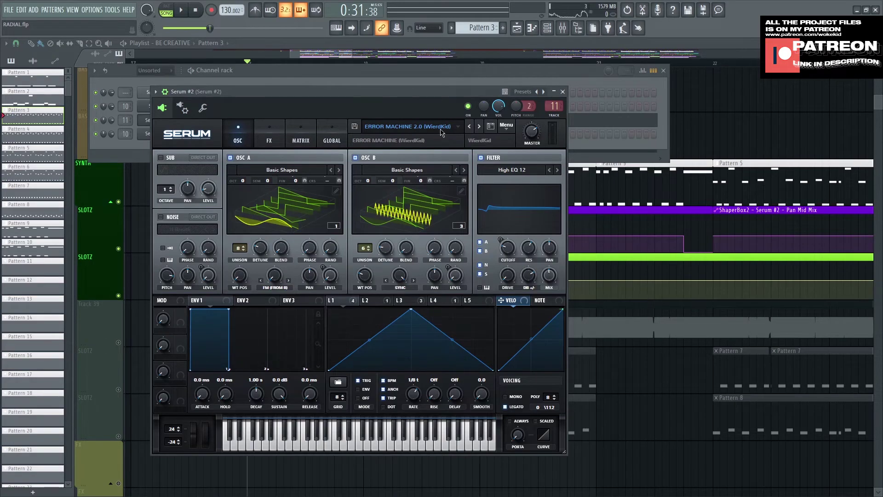
pyautogui.click(441, 132)
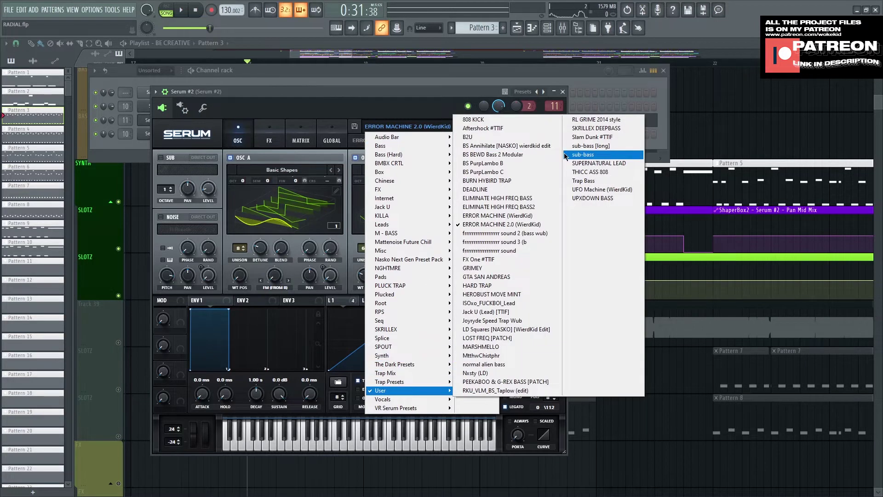
pyautogui.click(422, 129)
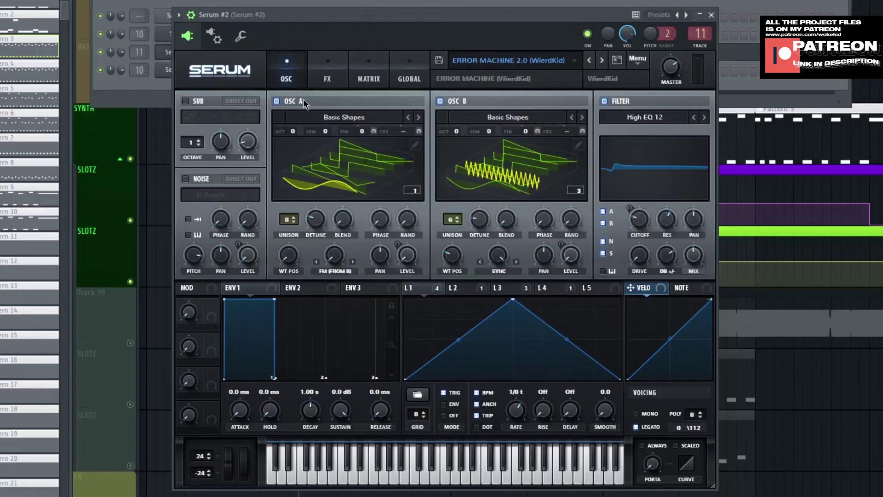
# Switch oscillator B off and back on, and view the synth's FX section.
pyautogui.click(439, 101)
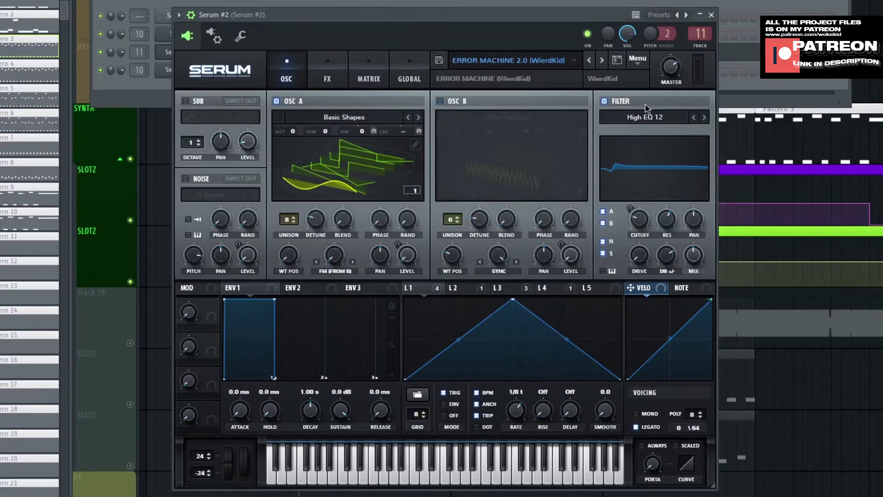
pyautogui.click(440, 101)
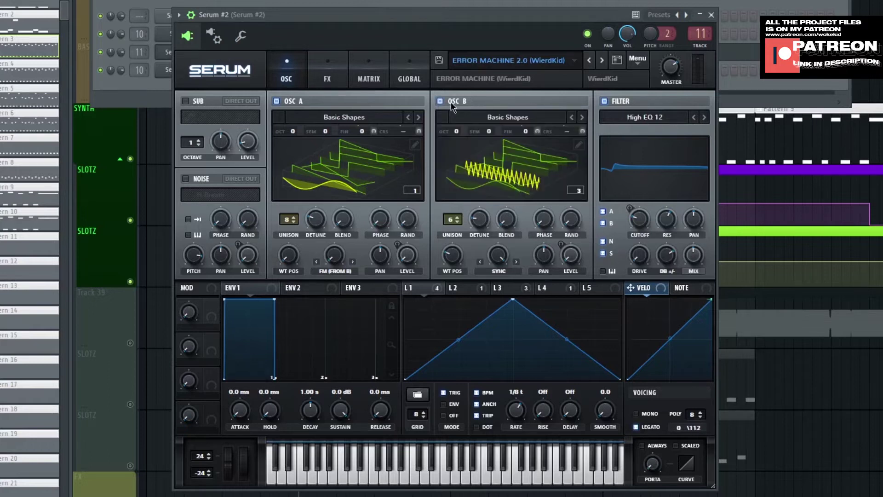
pyautogui.click(332, 79)
pyautogui.click(275, 78)
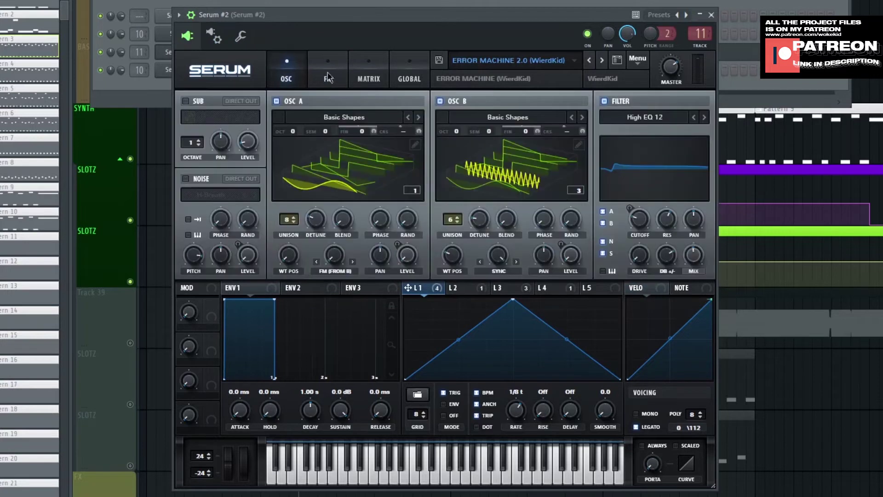
pyautogui.click(342, 78)
pyautogui.click(296, 75)
pyautogui.click(331, 79)
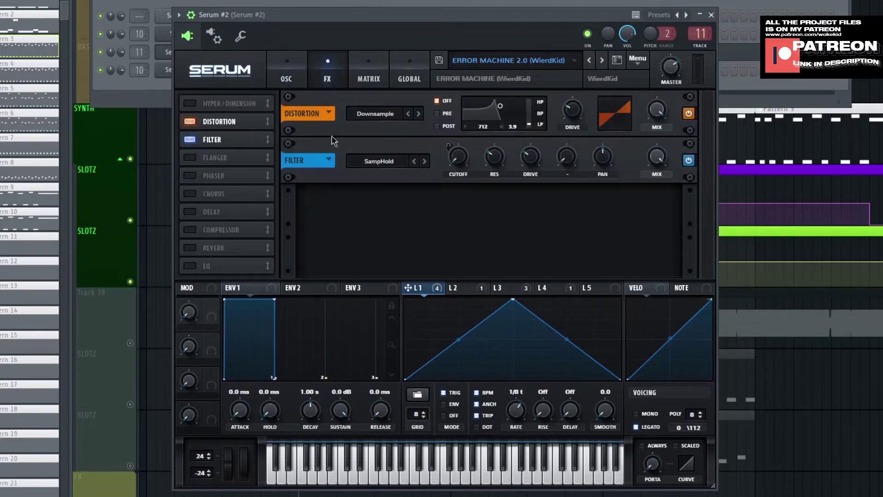
# Inspect the distortion effect's type list, keeping Downsample, and check its drive and mix amounts.
pyautogui.click(377, 119)
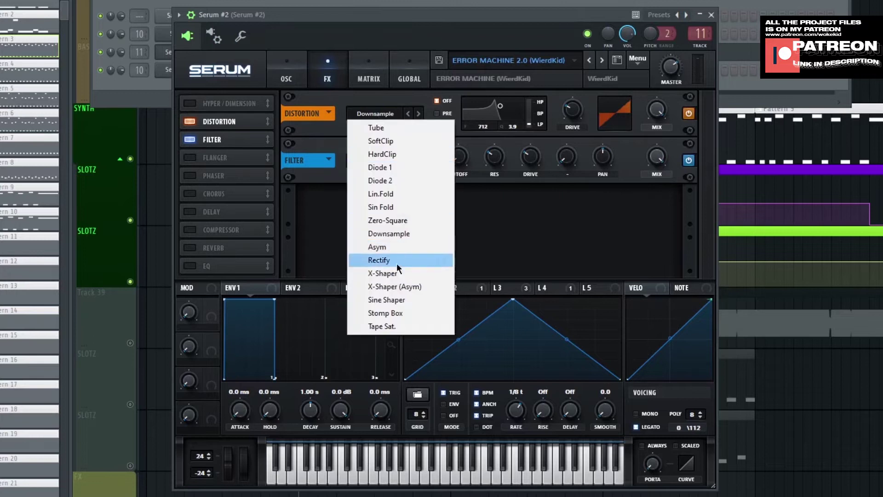
pyautogui.click(414, 233)
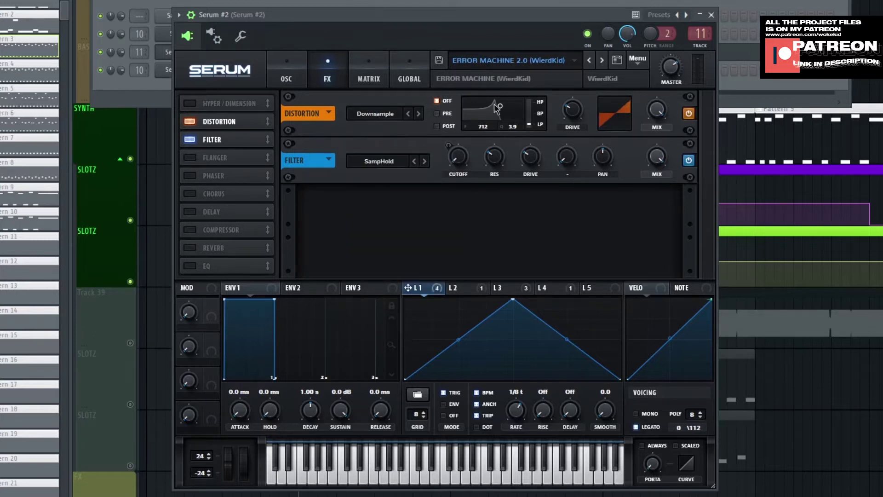
pyautogui.moveTo(573, 120)
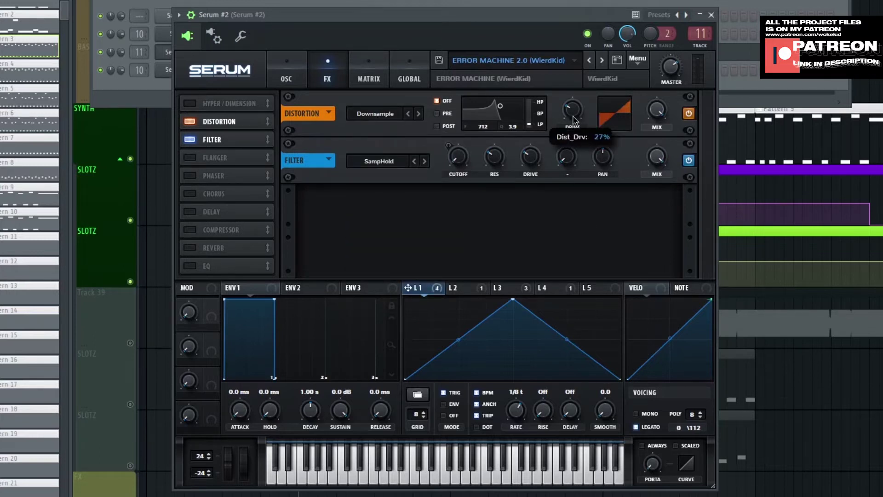
pyautogui.moveTo(667, 121)
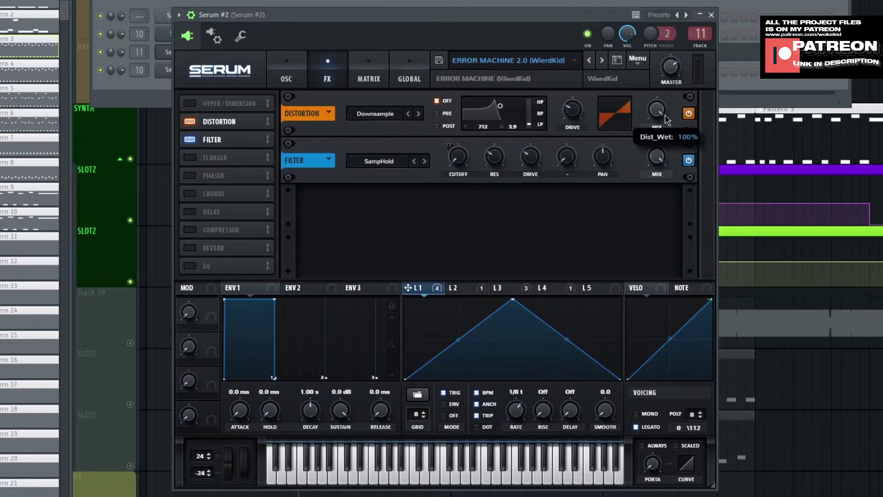
# Inspect the effect filter's types, keeping SampHold, and view its cutoff setting and the LFO 4 shape.
pyautogui.click(380, 162)
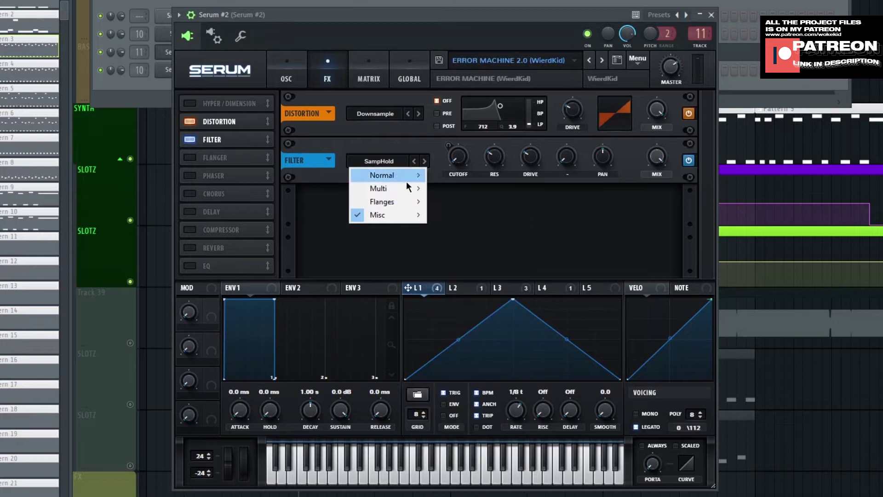
pyautogui.click(554, 196)
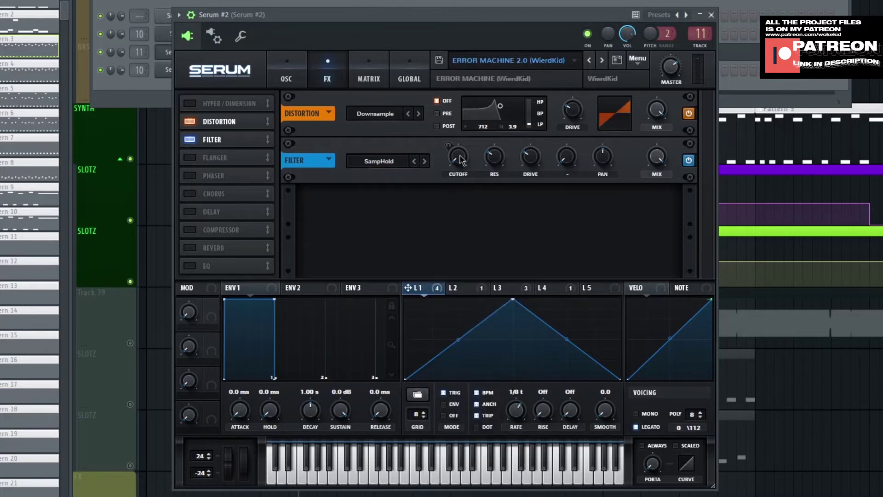
pyautogui.moveTo(461, 160)
pyautogui.click(546, 288)
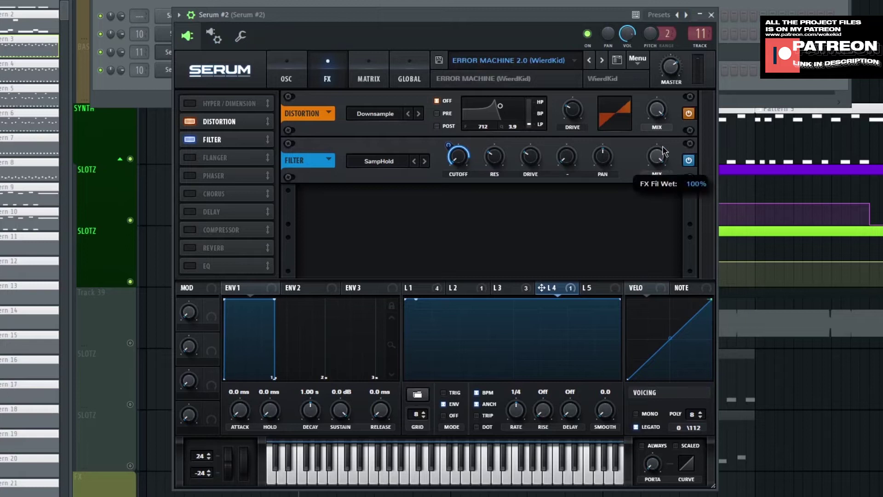
# Examine the Basic Shapes wavetables of oscillators A and B, showing both as 2D waveforms.
pyautogui.click(286, 73)
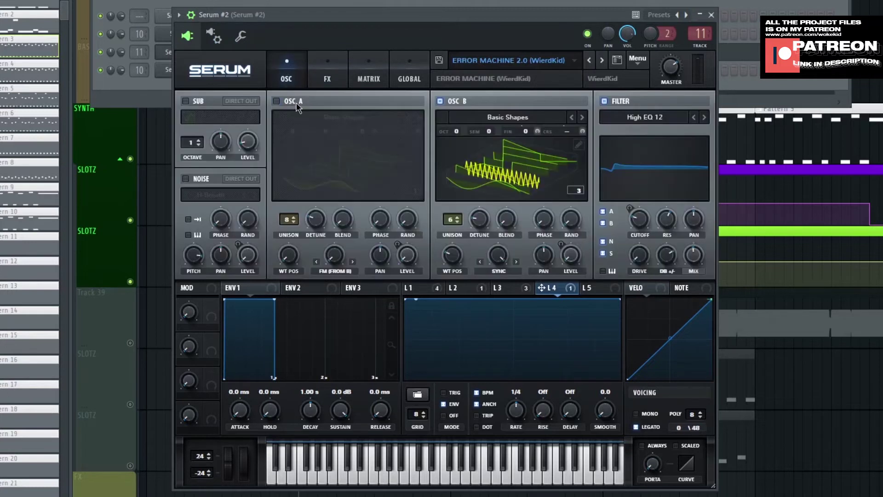
pyautogui.click(345, 118)
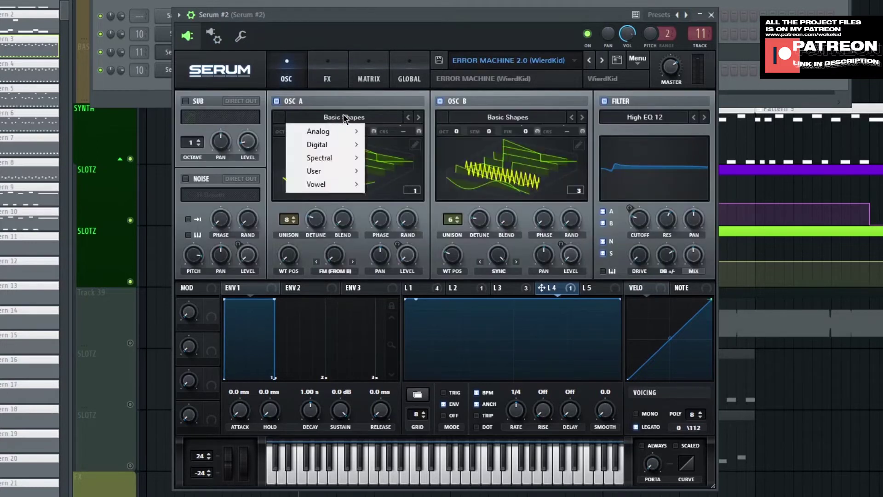
pyautogui.click(341, 155)
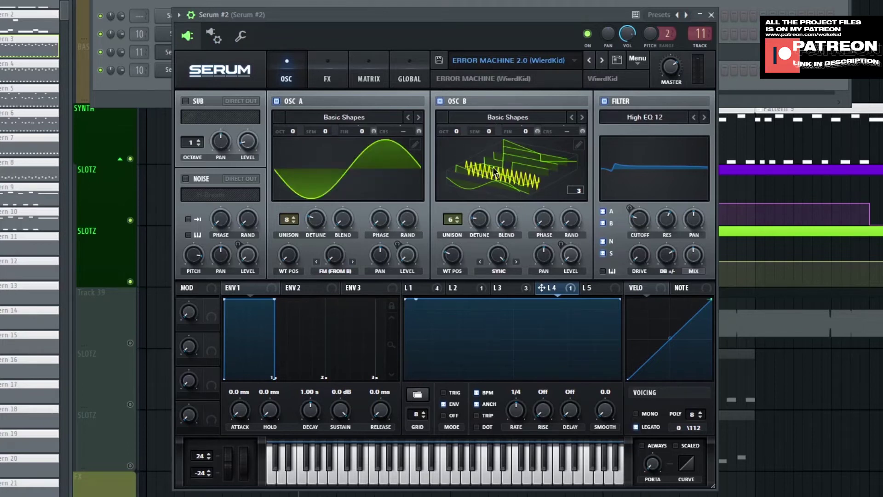
pyautogui.click(460, 180)
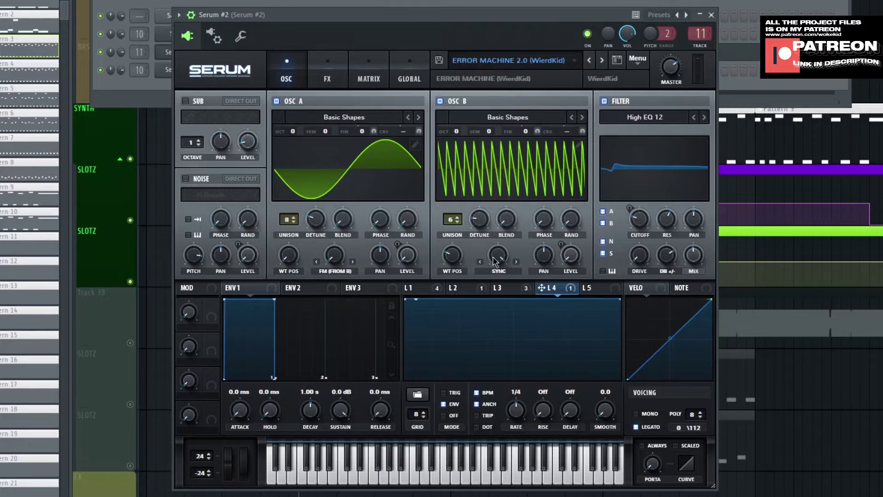
# Inspect oscillator B's warp modes, keeping Sync, and check the warp amount.
pyautogui.click(500, 273)
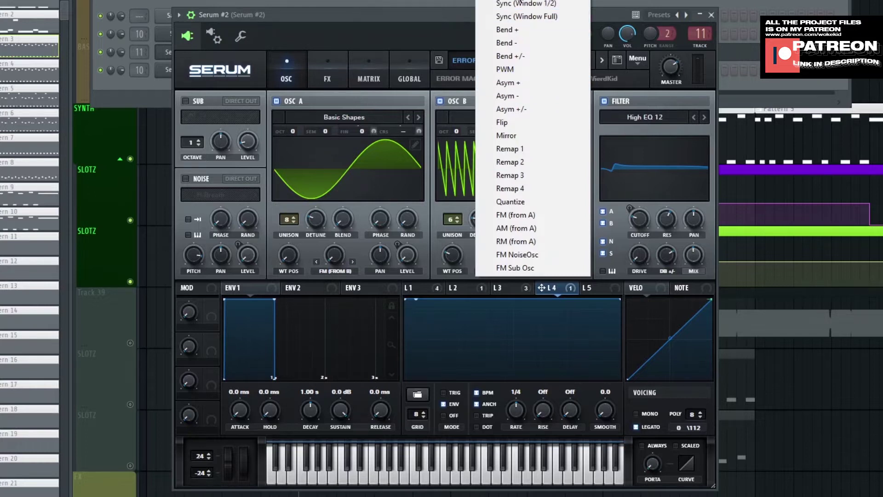
pyautogui.click(419, 68)
pyautogui.moveTo(502, 265); pyautogui.dragTo(504, 266)
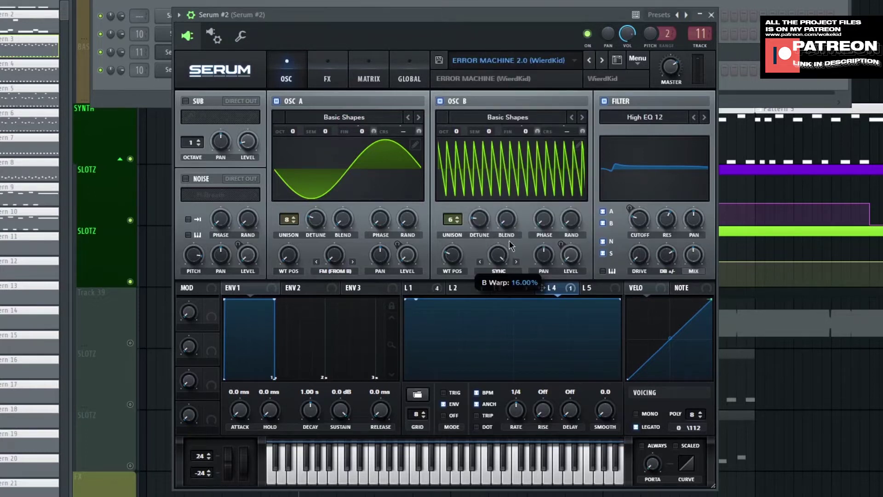
# Switch off oscillator B and the filter in Serum #2 and play the song to audition oscillator A alone.
pyautogui.click(440, 101)
pyautogui.click(620, 103)
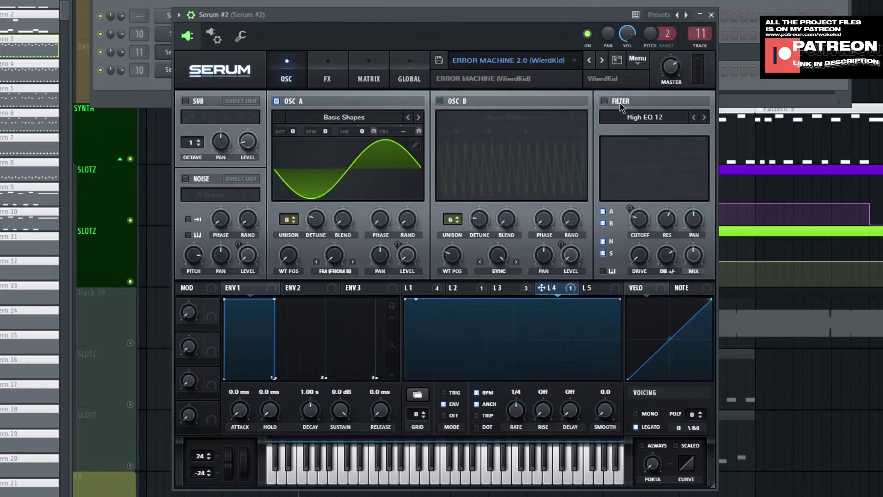
pyautogui.press('space')
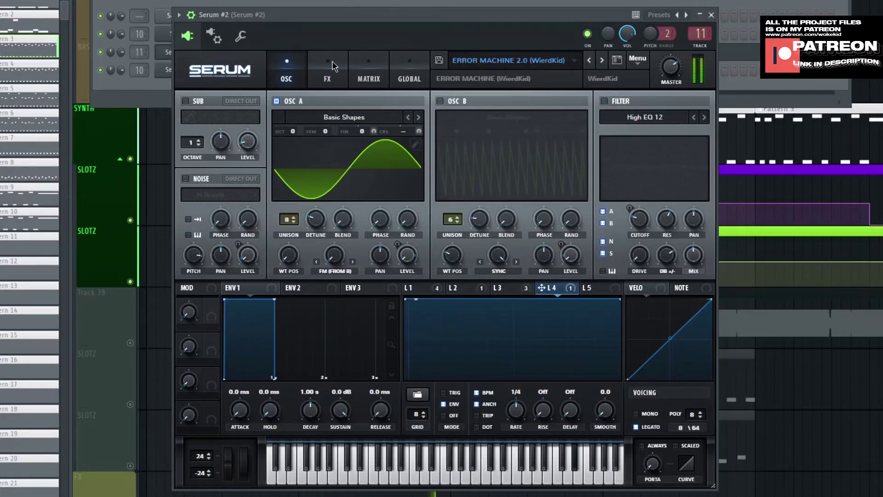
pyautogui.click(328, 76)
pyautogui.click(286, 76)
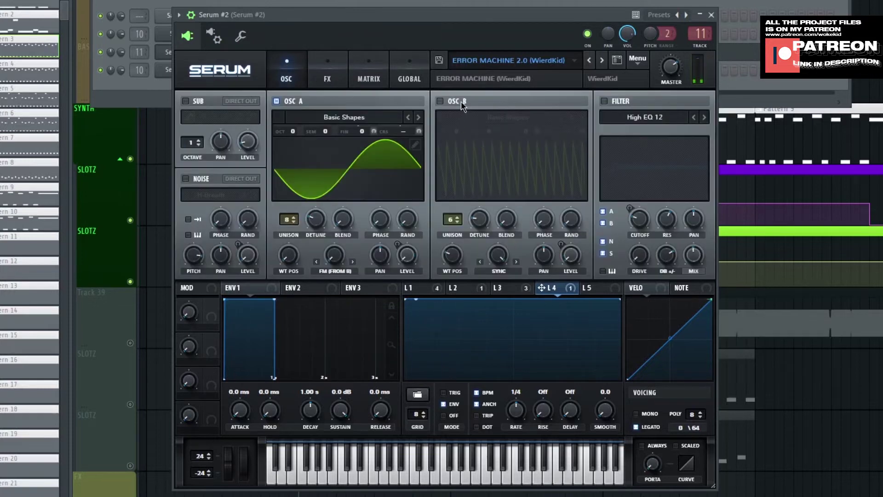
# Audition oscillator B alone, restore oscillator A and the filter, and stop playback.
pyautogui.click(440, 101)
pyautogui.click(291, 101)
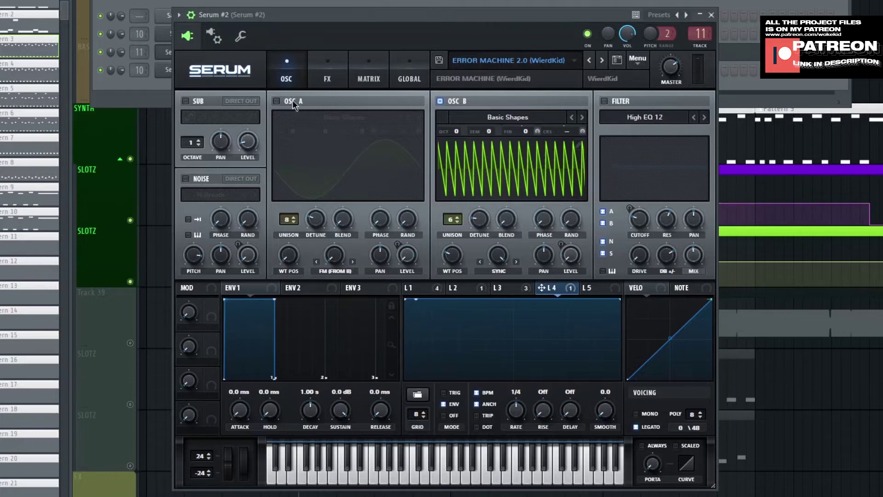
pyautogui.click(277, 102)
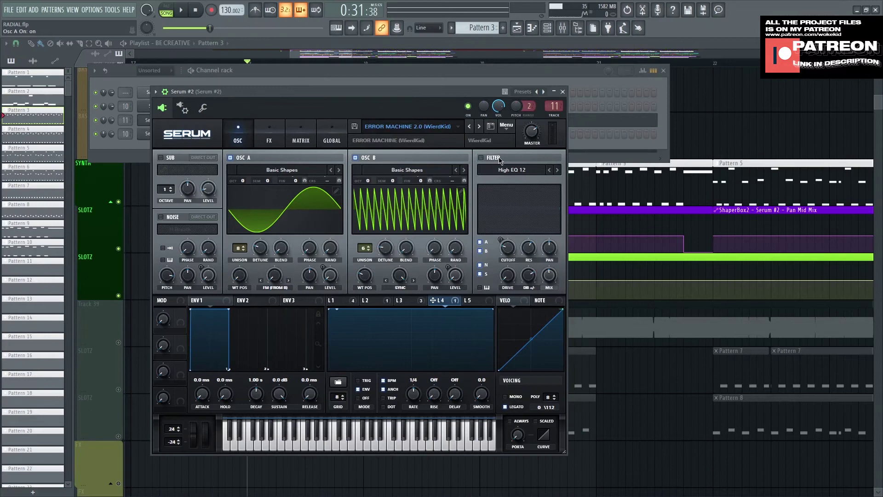
pyautogui.click(604, 101)
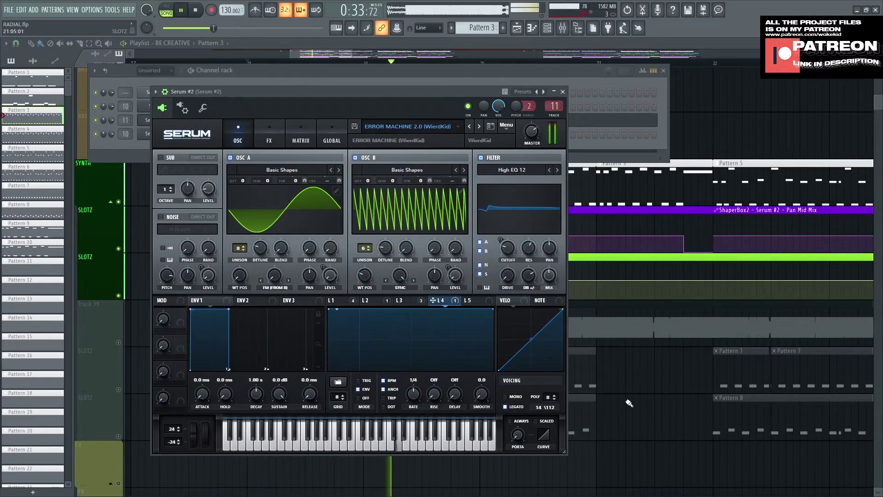
pyautogui.press('space')
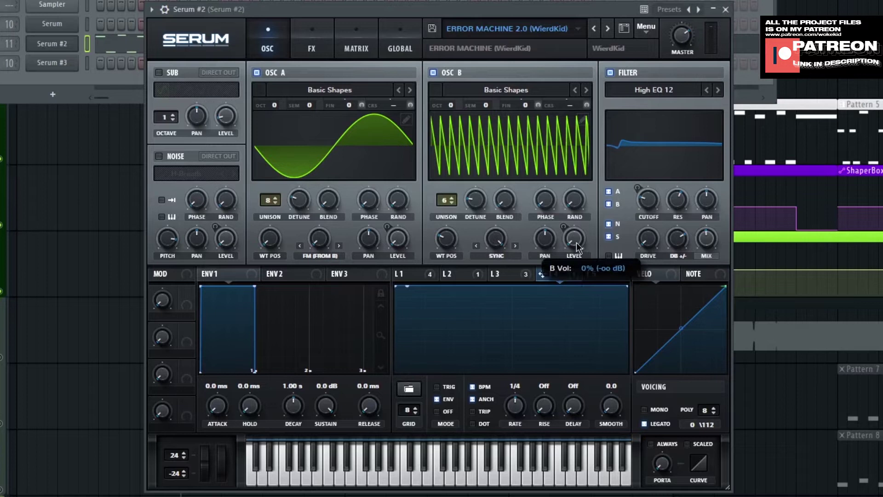
# Review the shapes of LFOs 1 to 3 and check LFO 1's modulation destinations.
pyautogui.click(448, 274)
pyautogui.click(505, 274)
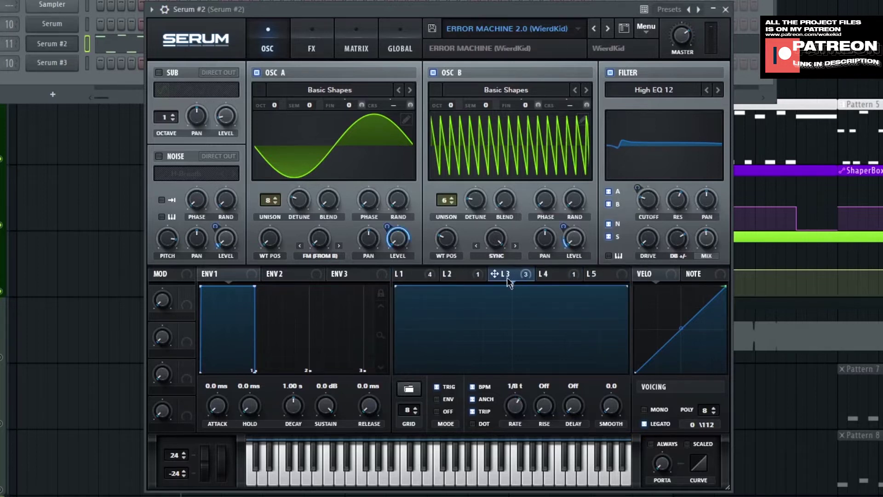
pyautogui.click(411, 275)
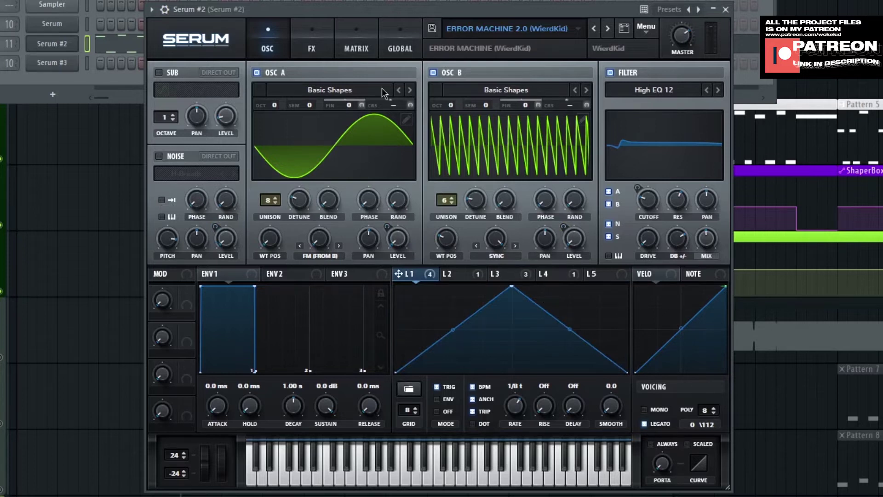
pyautogui.click(301, 32)
pyautogui.click(344, 38)
pyautogui.click(278, 46)
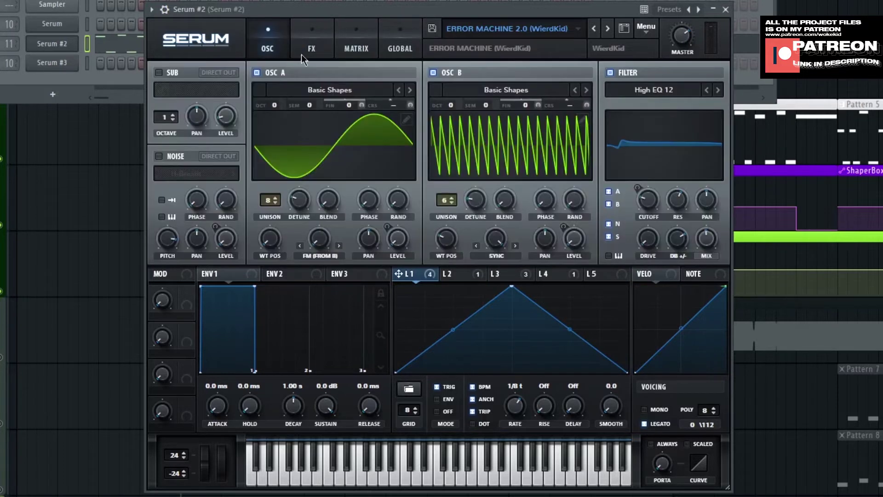
pyautogui.rightClick(459, 274)
pyautogui.click(474, 272)
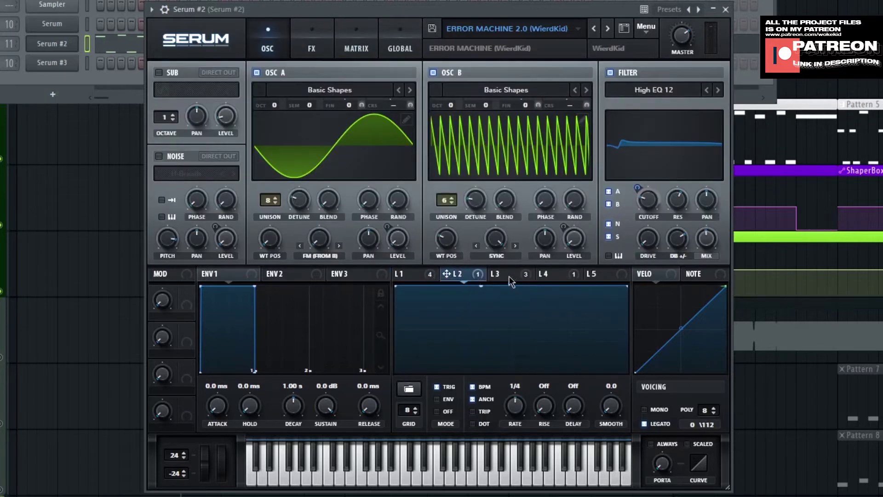
# Check which parameters LFO 3 modulates.
pyautogui.rightClick(509, 276)
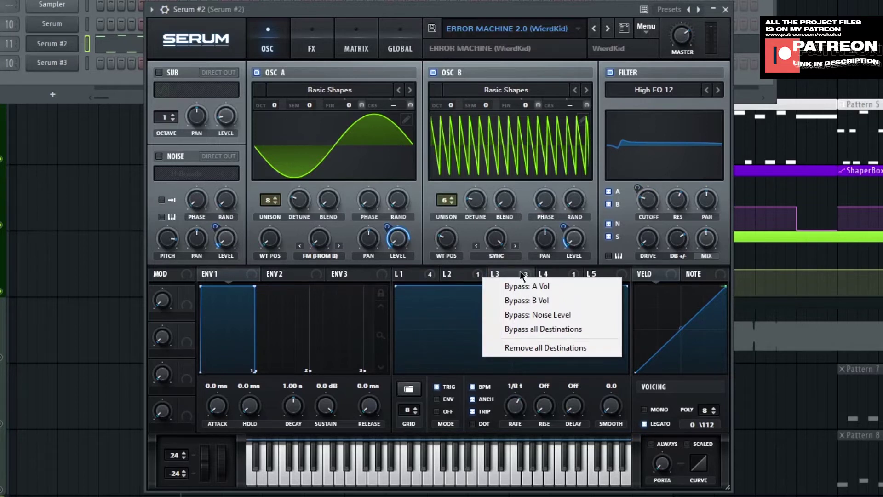
pyautogui.click(517, 276)
pyautogui.rightClick(515, 276)
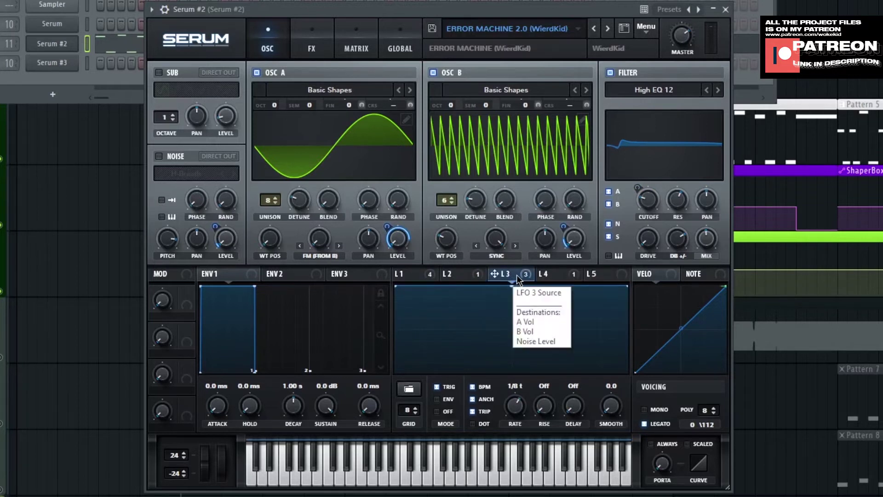
pyautogui.click(390, 288)
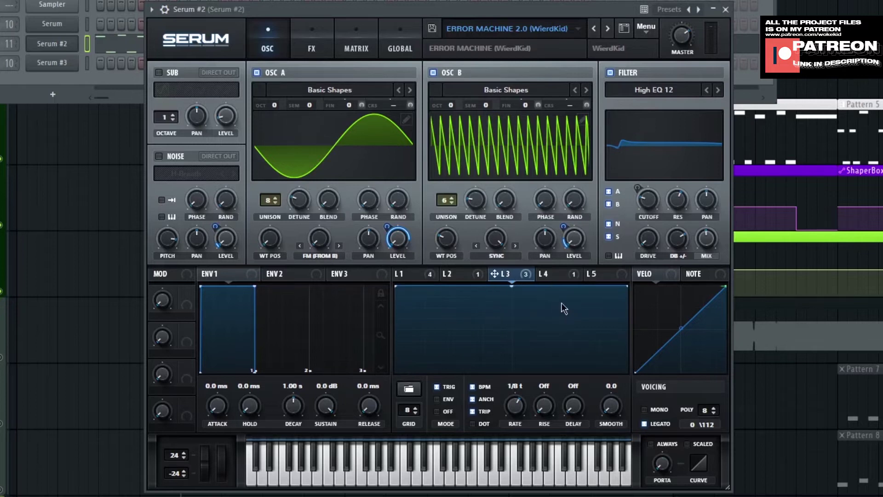
pyautogui.moveTo(506, 277)
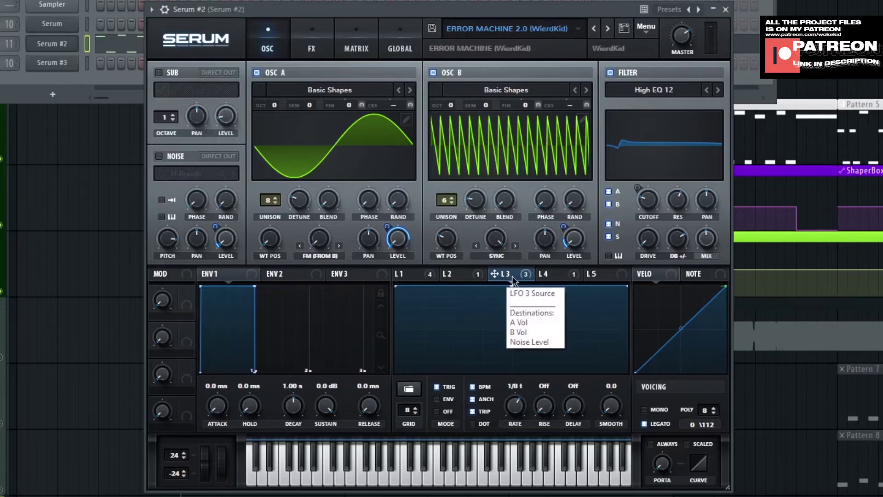
# Demonstrate how LFO 3 is assigned to oscillator B's level, and point out the noise level.
pyautogui.moveTo(512, 276); pyautogui.dragTo(589, 251)
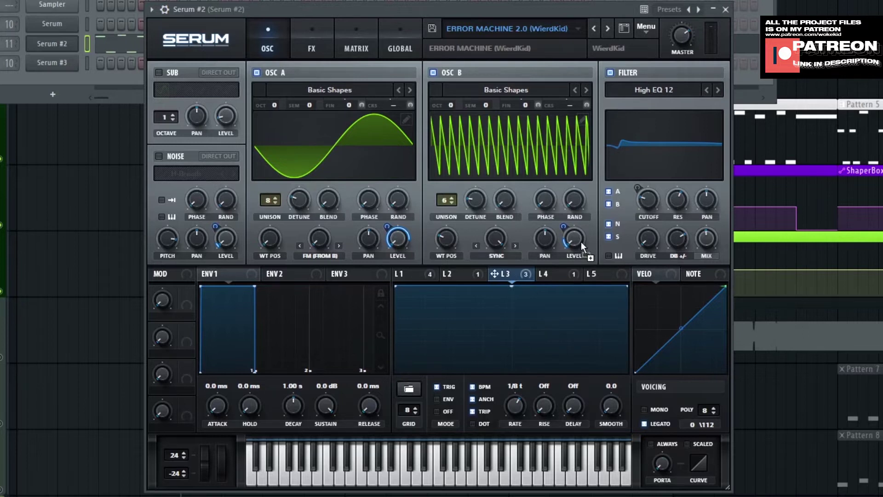
pyautogui.moveTo(581, 242); pyautogui.dragTo(530, 281)
pyautogui.moveTo(226, 239); pyautogui.dragTo(501, 277)
# Inspect the filter's Misc types, keeping High EQ 12.
pyautogui.click(644, 90)
pyautogui.moveTo(656, 147)
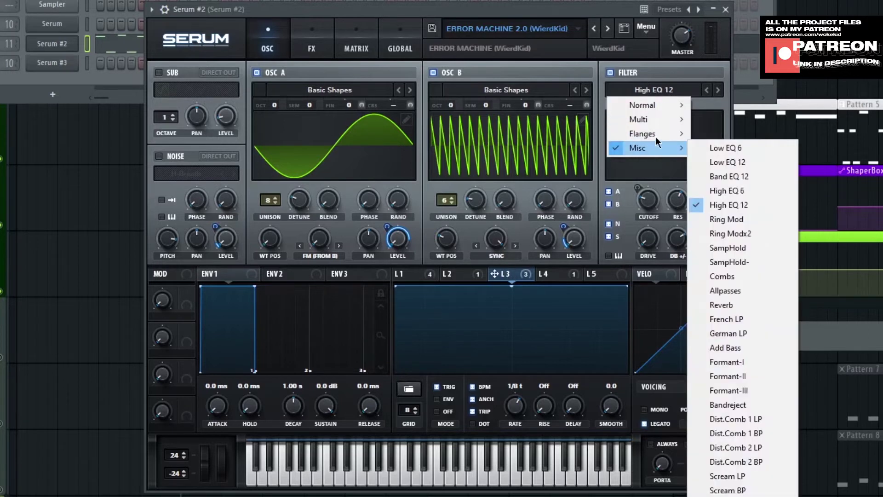
pyautogui.click(724, 203)
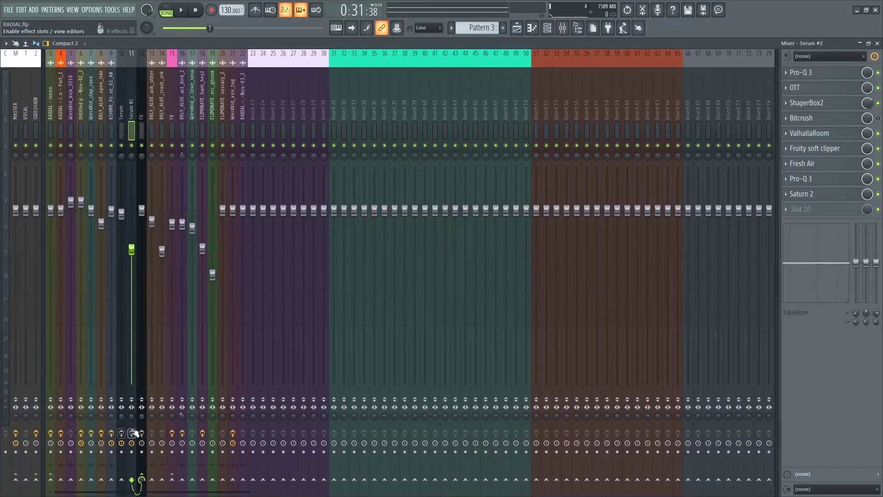
# Compare the effect chains of the Serum, Serum #2 and FX mixer tracks, ending on Serum #2.
pyautogui.click(122, 115)
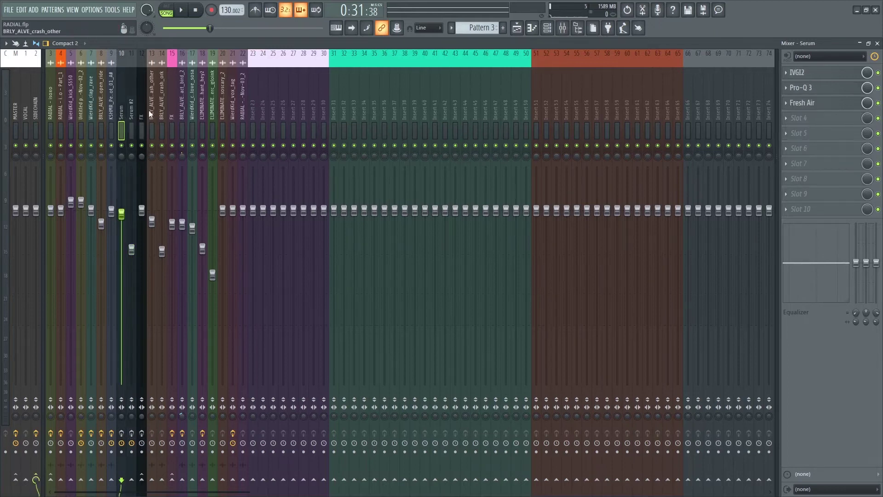
pyautogui.click(131, 115)
pyautogui.click(144, 100)
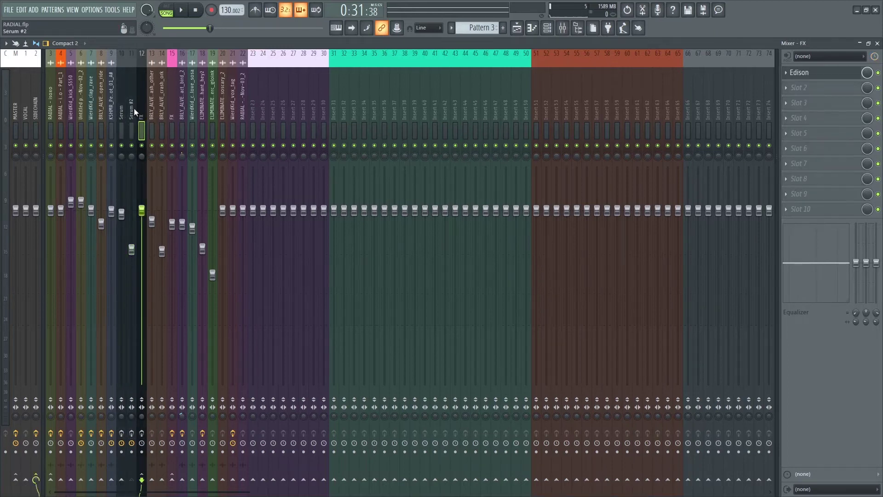
pyautogui.click(134, 109)
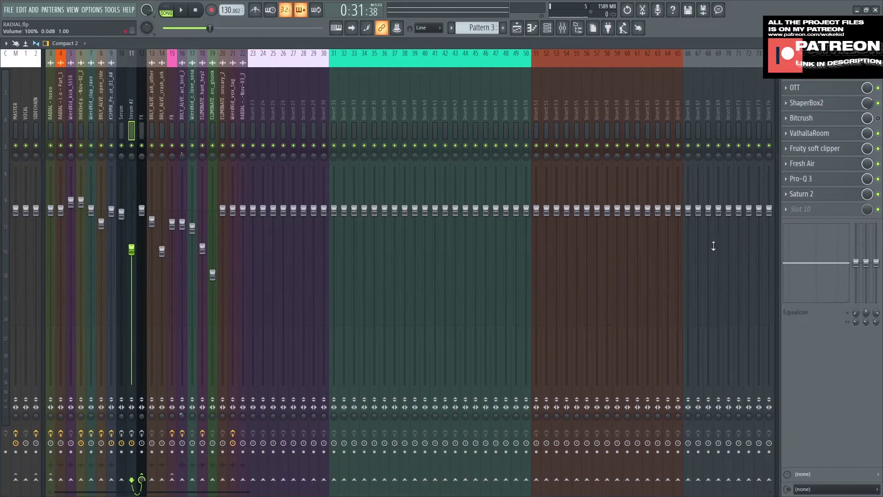
# Return to the playlist, audition the Pattern 3 synth section, and stop playback.
pyautogui.press('F5')
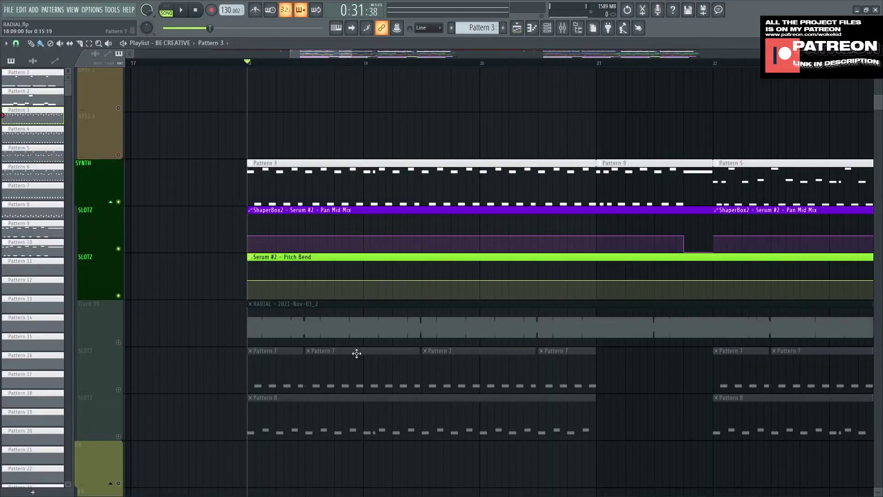
pyautogui.scroll(2, 373, 363)
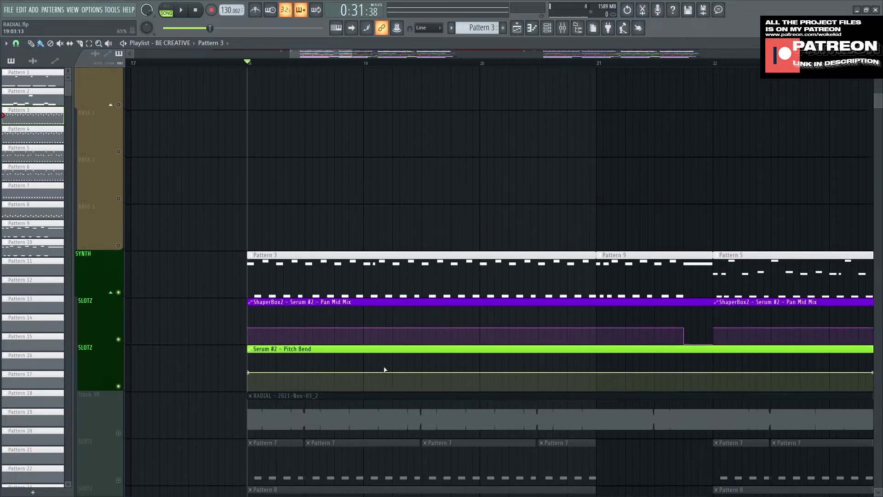
pyautogui.scroll(-2, 391, 369)
pyautogui.press('space')
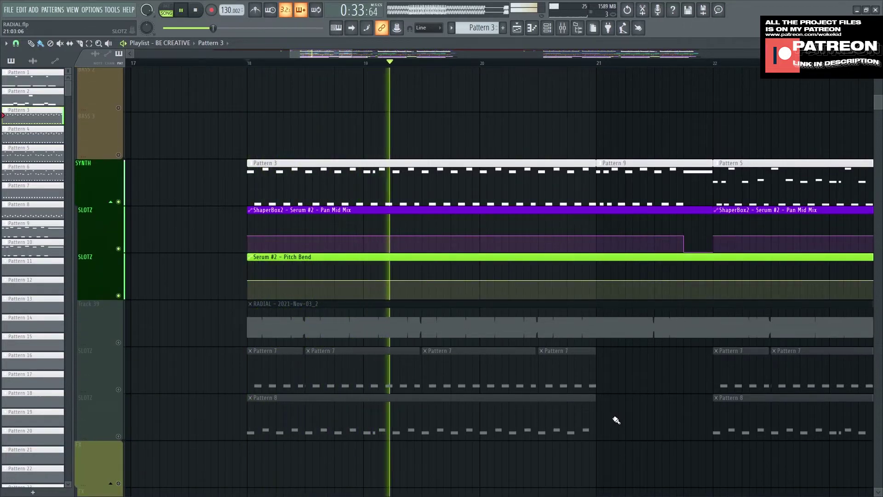
pyautogui.press('space')
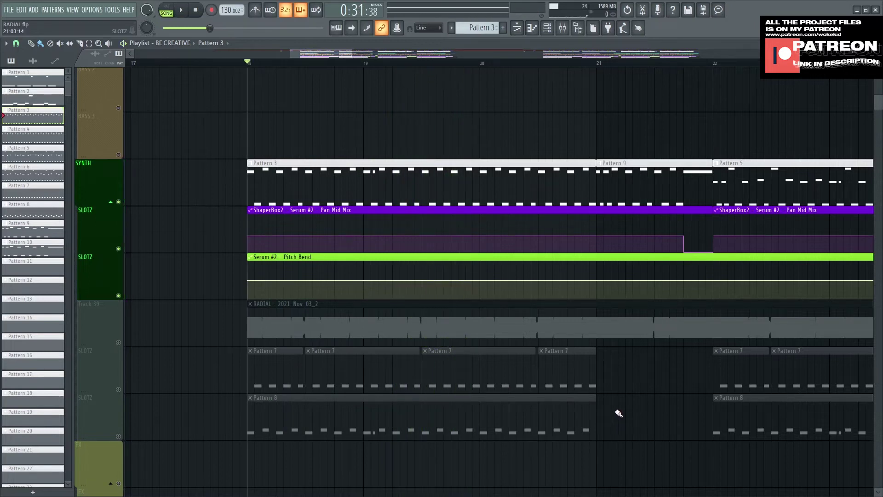
# Enable the effect slots of the Serum #2 and FX mixer tracks.
pyautogui.press('F9')
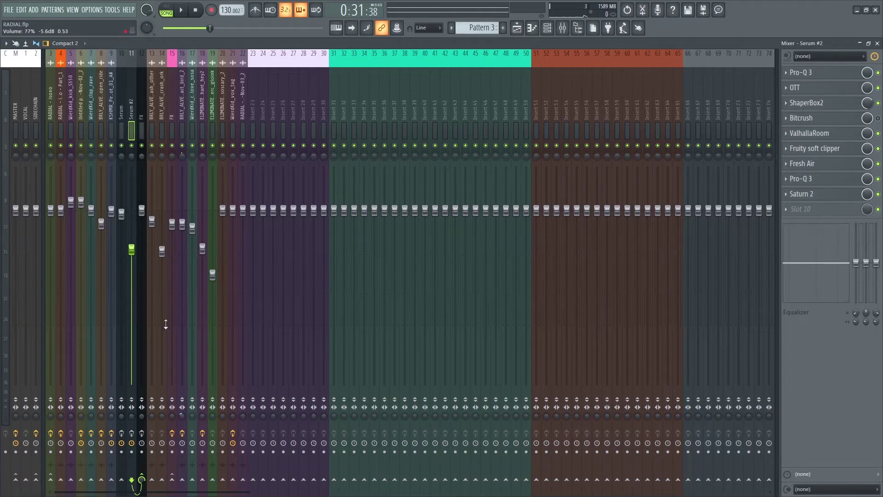
pyautogui.click(132, 434)
pyautogui.click(142, 434)
# Examine the EQ bands of the first Pro-Q 3 on the Serum #2 track, and close it.
pyautogui.click(847, 79)
pyautogui.moveTo(360, 56); pyautogui.dragTo(443, 65)
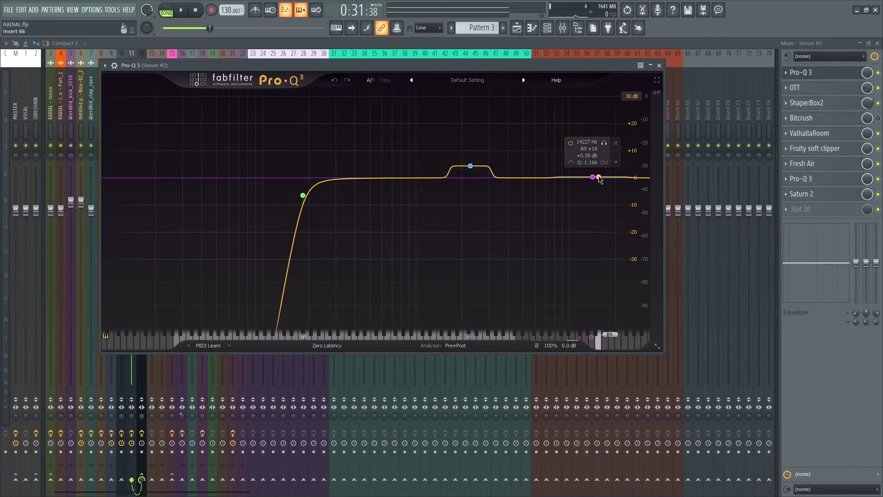
pyautogui.click(659, 65)
# Review the OTT compressor's settings on the Serum #2 track, and close it.
pyautogui.click(808, 89)
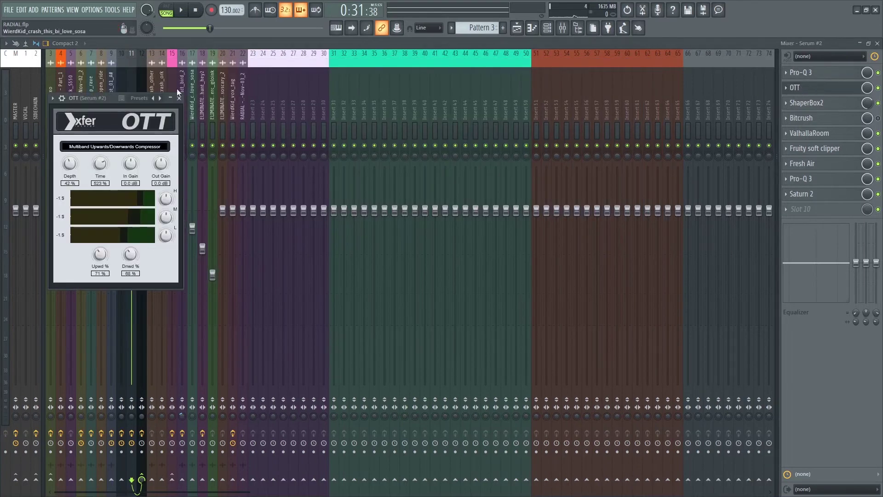
pyautogui.moveTo(104, 98); pyautogui.dragTo(525, 150)
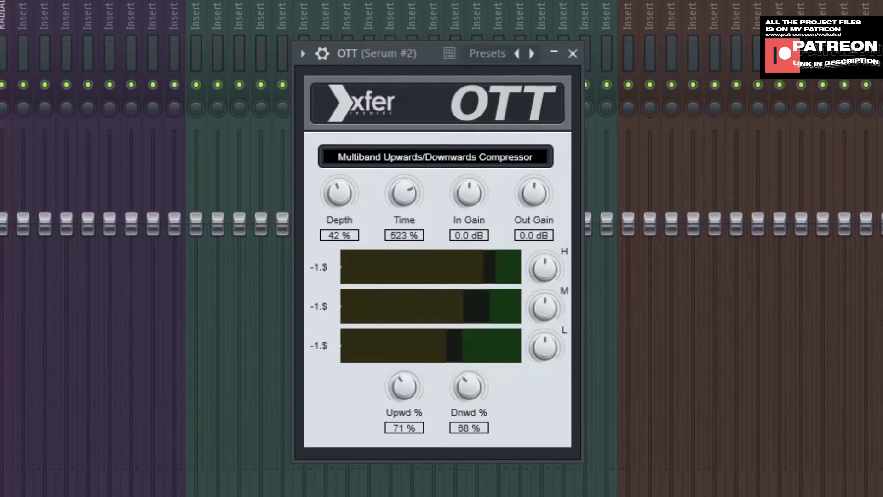
pyautogui.click(572, 53)
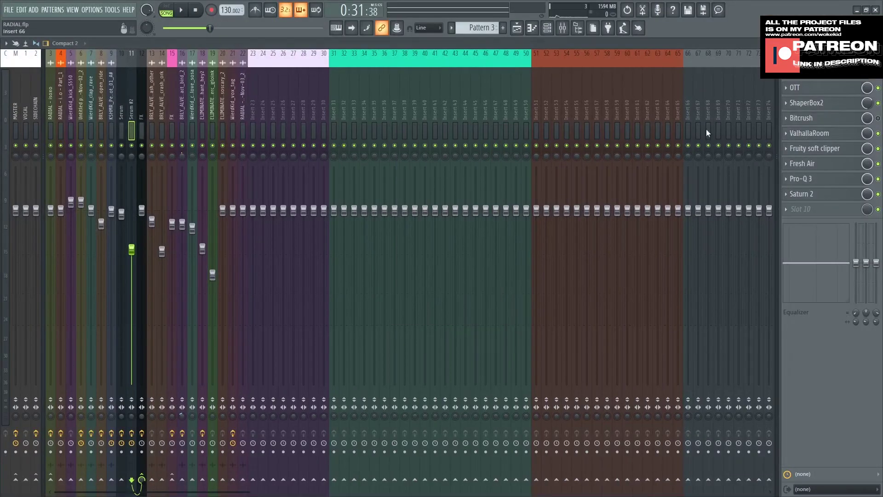
# Open ShaperBox2 on the Serum #2 track and browse the Edge and Basic pan shape presets.
pyautogui.click(825, 108)
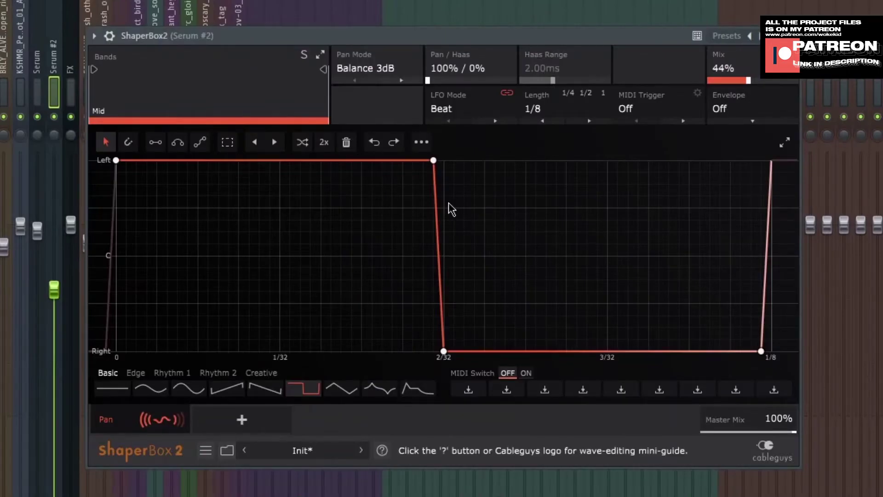
pyautogui.click(134, 374)
pyautogui.click(108, 373)
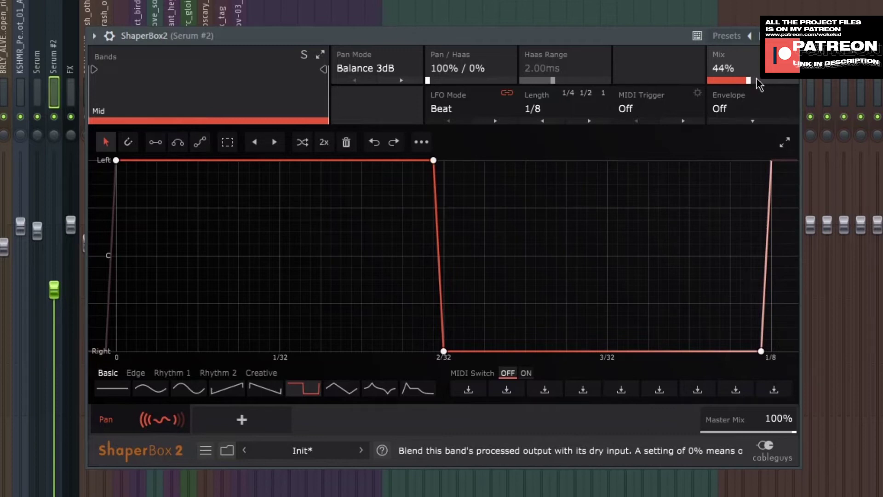
# Inspect ShaperBox2's LFO length options, keeping 1/8, and play the song to hear the panning.
pyautogui.click(560, 113)
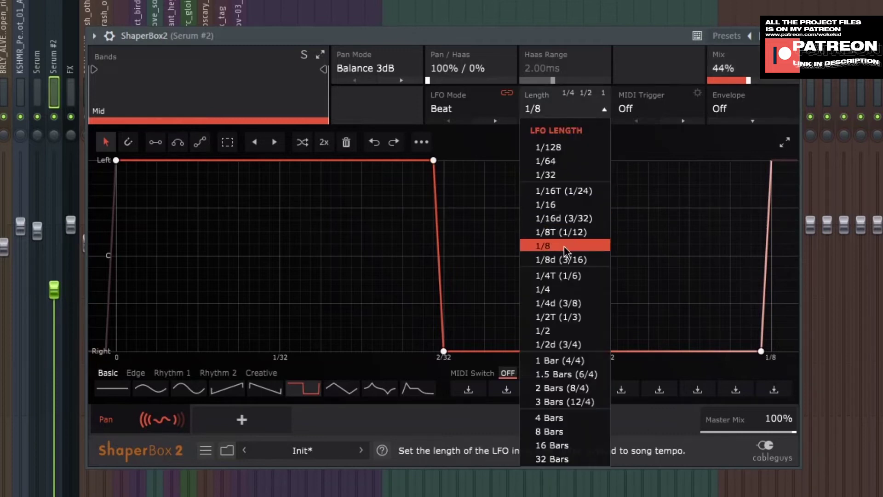
pyautogui.click(557, 111)
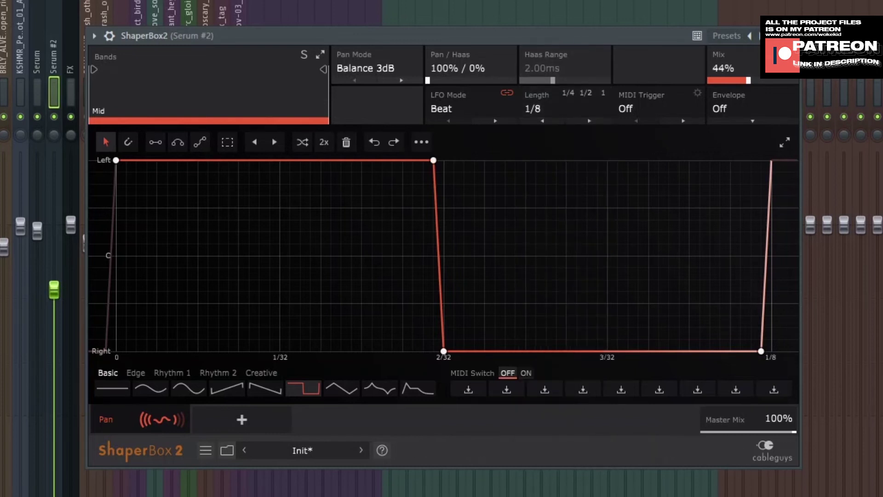
pyautogui.press('space')
pyautogui.press('space')
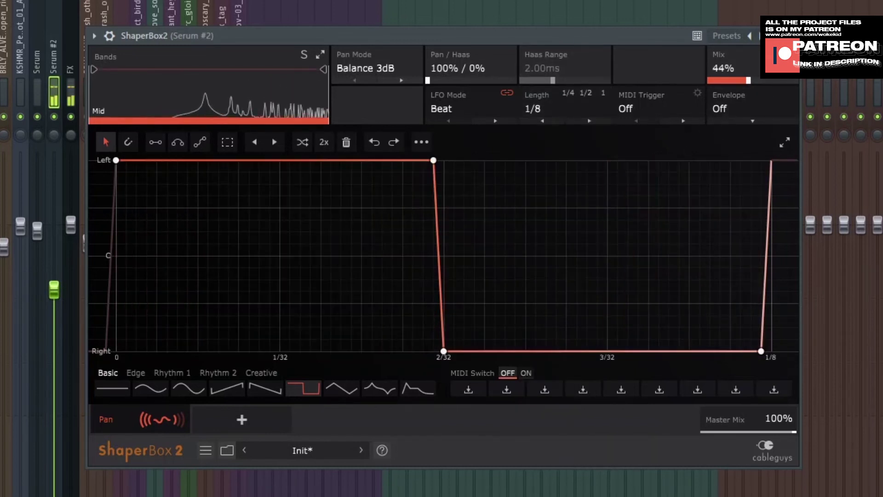
# Close ShaperBox2, compare ValhallaRoom's early and late reverb settings on the Serum #2 track, and close it.
pyautogui.click(791, 36)
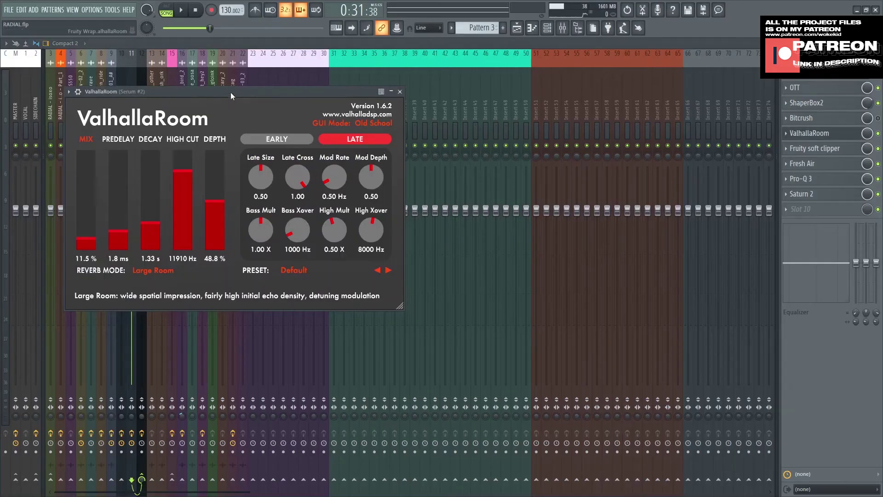
pyautogui.moveTo(231, 92); pyautogui.dragTo(441, 93)
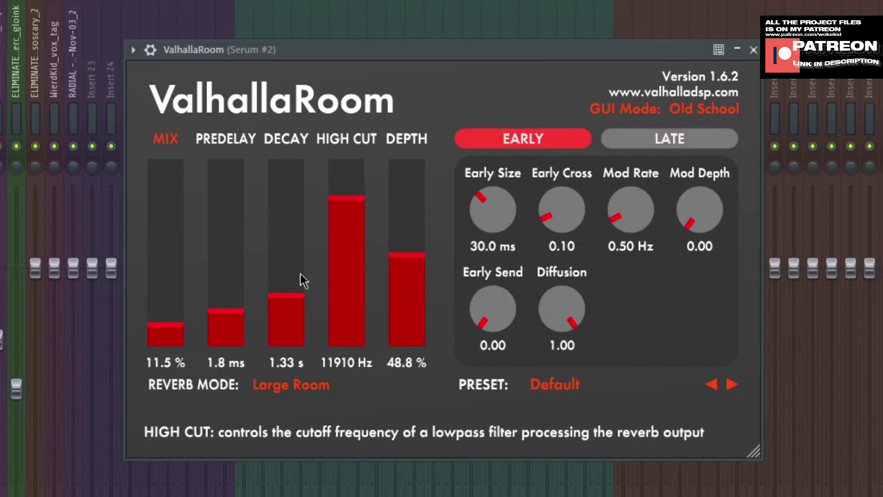
pyautogui.click(537, 138)
pyautogui.click(603, 145)
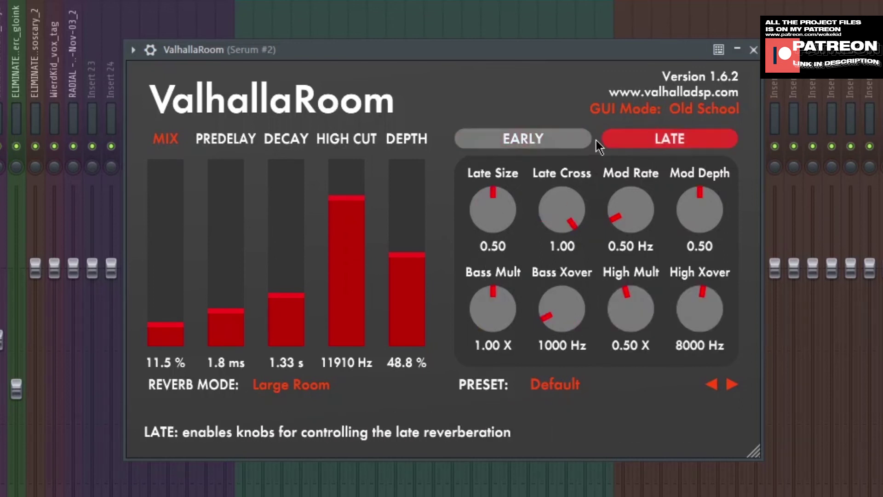
pyautogui.click(556, 142)
pyautogui.click(709, 134)
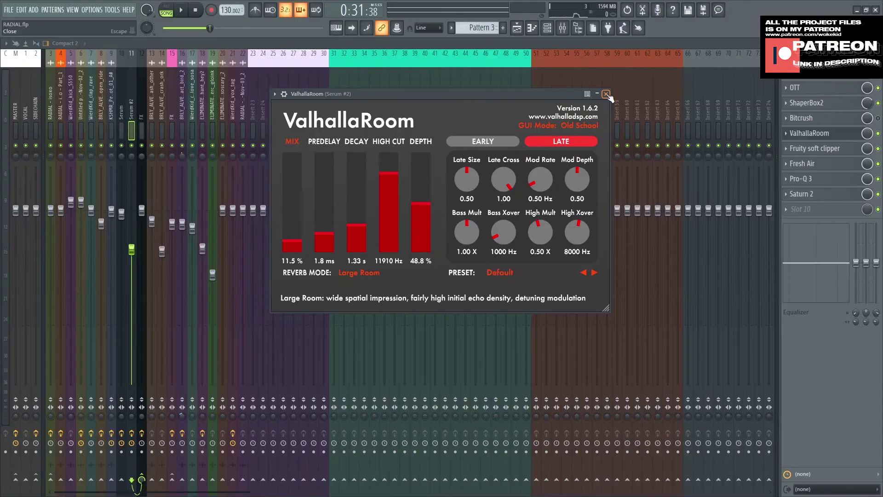
pyautogui.click(607, 94)
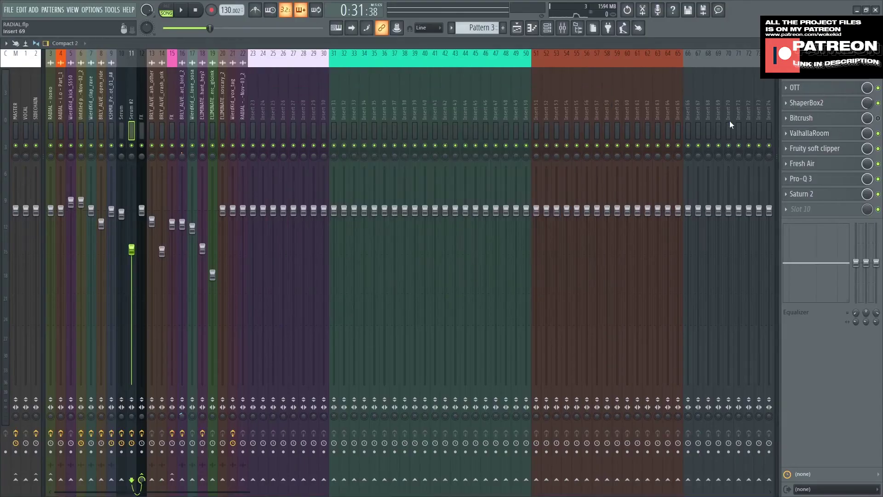
# Review the Fruity soft clipper's threshold and post settings on the Serum #2 track, and close it.
pyautogui.click(823, 148)
pyautogui.moveTo(182, 129); pyautogui.dragTo(441, 139)
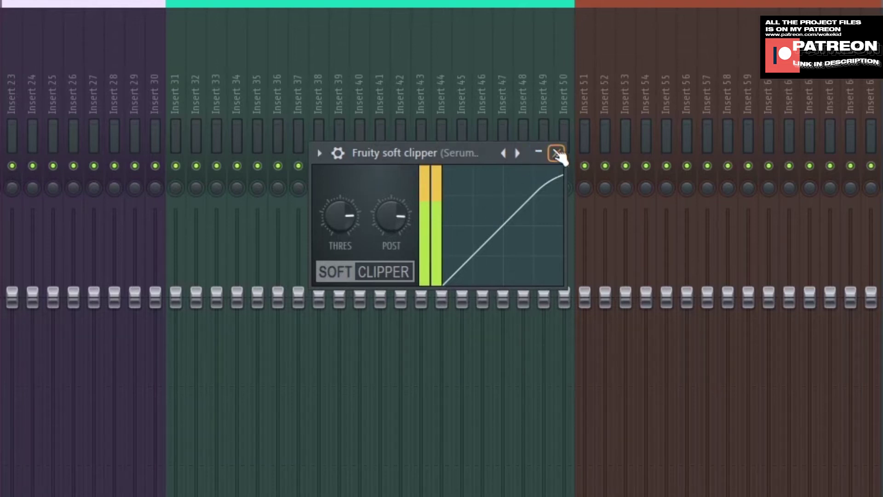
pyautogui.click(557, 153)
# Review Fresh Air's mid and high air settings on the Serum #2 track and compare playback with the effect bypassed and enabled.
pyautogui.click(805, 163)
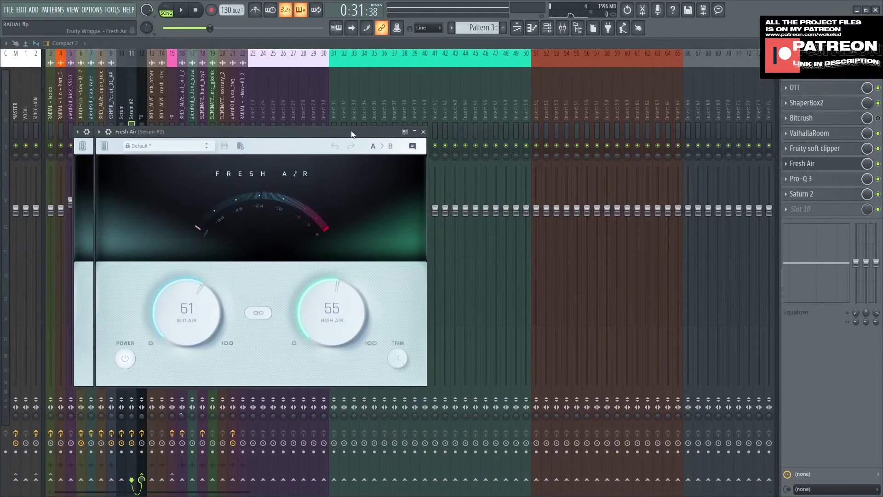
pyautogui.moveTo(352, 134); pyautogui.dragTo(532, 132)
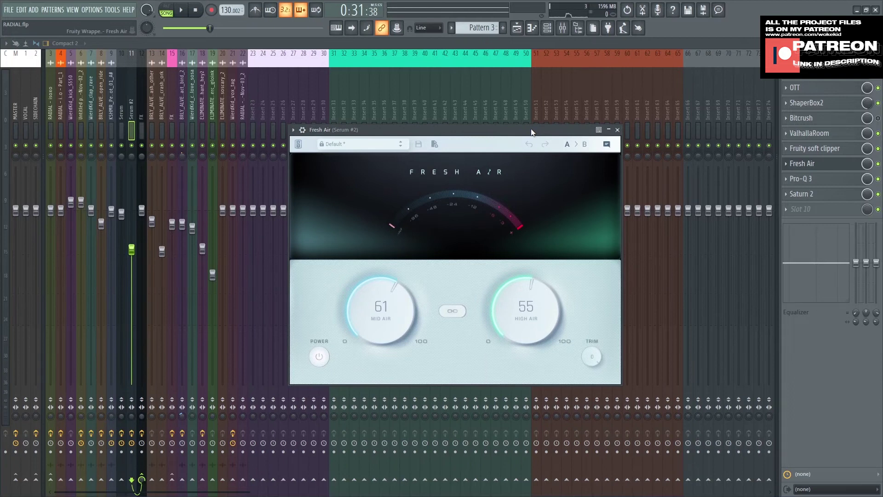
pyautogui.press('space')
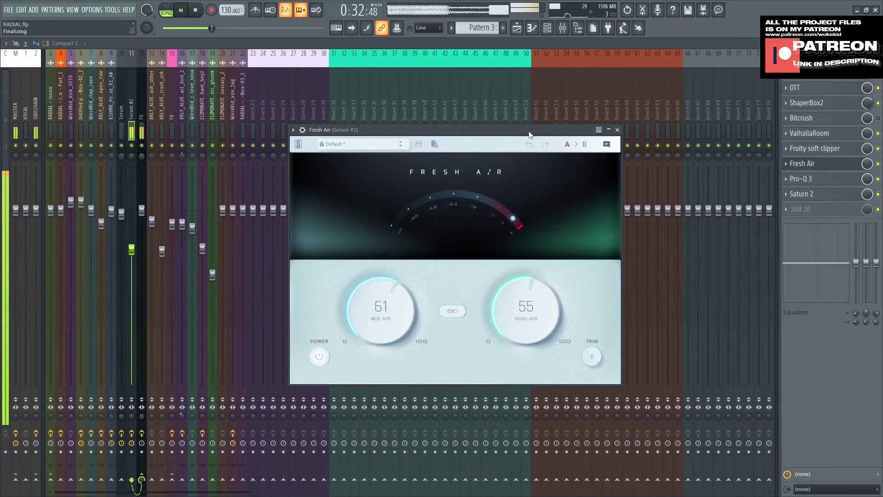
pyautogui.press('space')
pyautogui.click(878, 164)
pyautogui.press('space')
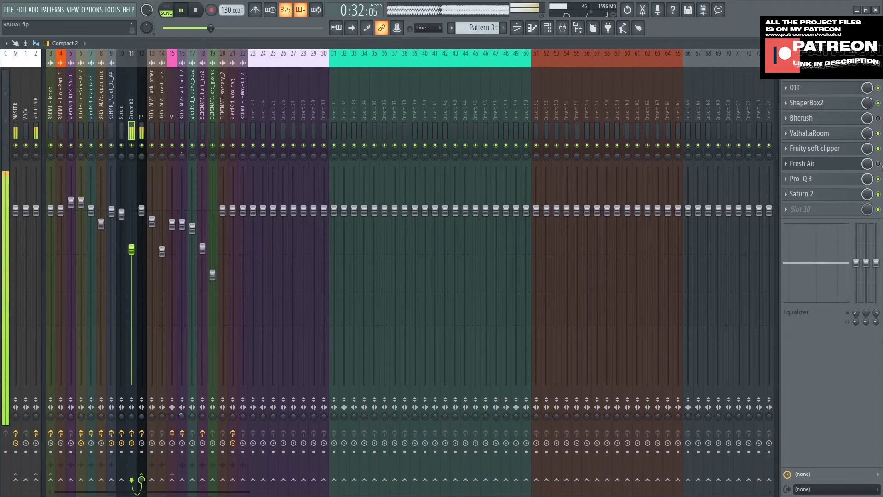
pyautogui.click(878, 164)
pyautogui.press('space')
pyautogui.click(803, 164)
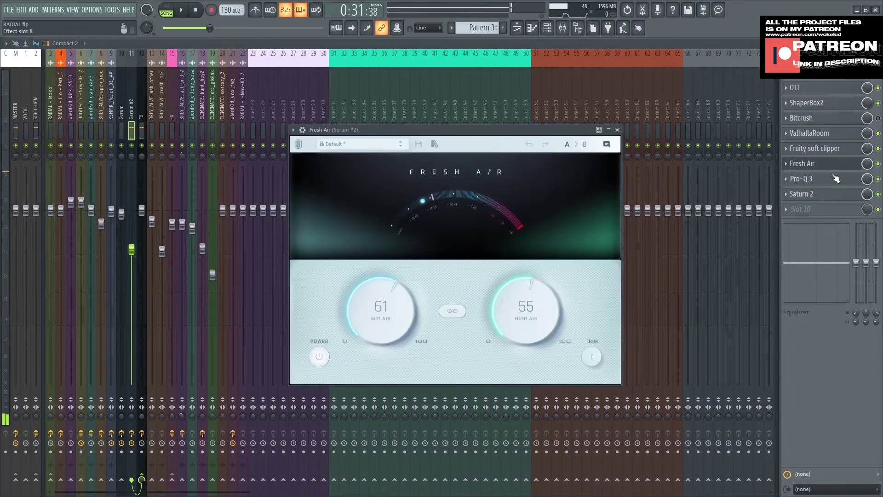
# Examine the EQ bands of the Pro-Q 3 that follows Fresh Air on the Serum #2 track, and close it.
pyautogui.click(836, 179)
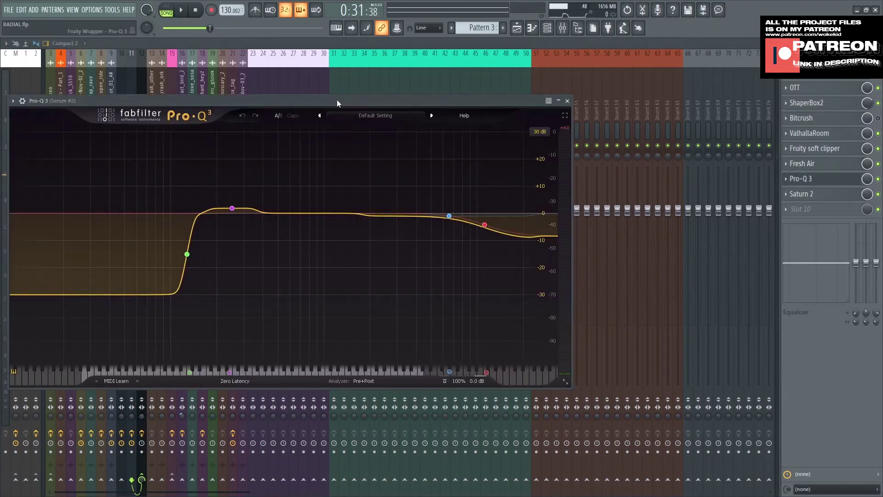
pyautogui.moveTo(337, 101); pyautogui.dragTo(494, 104)
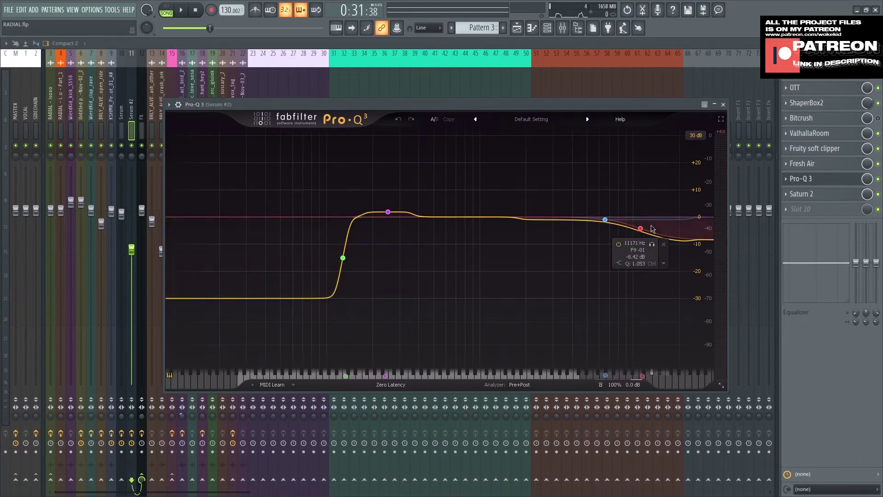
pyautogui.click(449, 217)
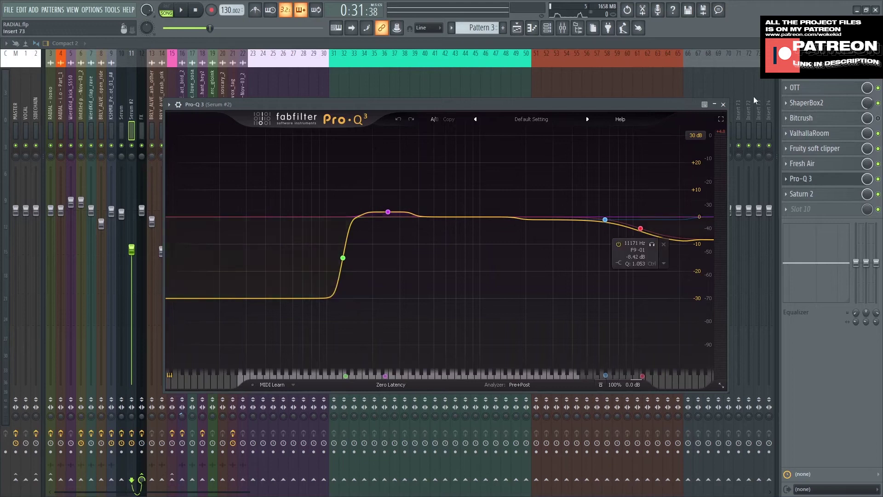
pyautogui.click(723, 106)
# Open Saturn 2 on the Serum #2 track and choose the Open Master preset from AT Mastering in the V1 Preset Folder.
pyautogui.click(806, 195)
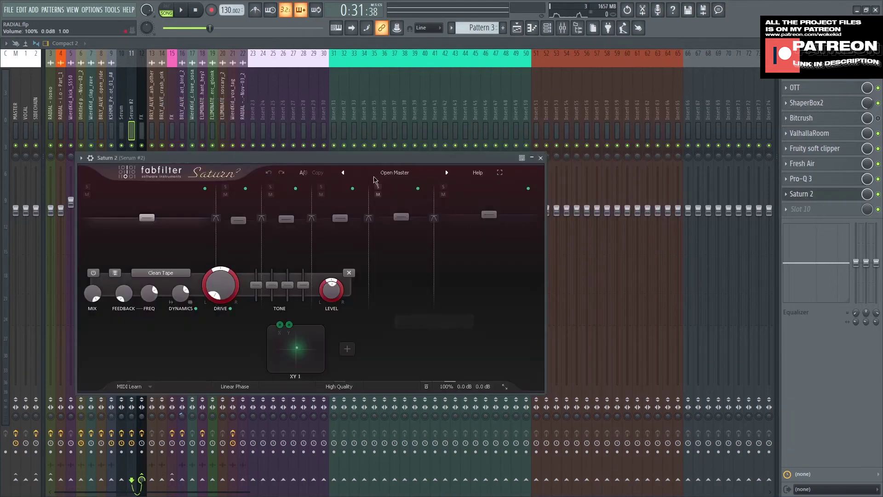
pyautogui.moveTo(376, 159); pyautogui.dragTo(570, 139)
pyautogui.click(612, 156)
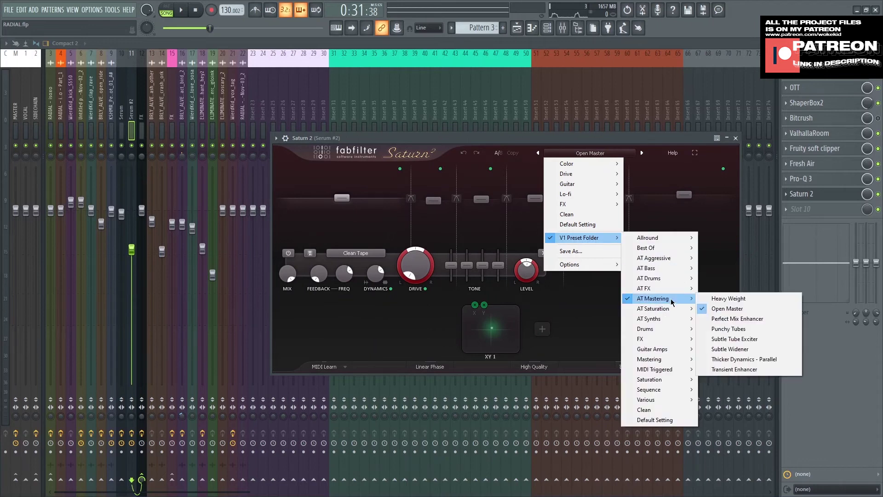
pyautogui.moveTo(580, 240)
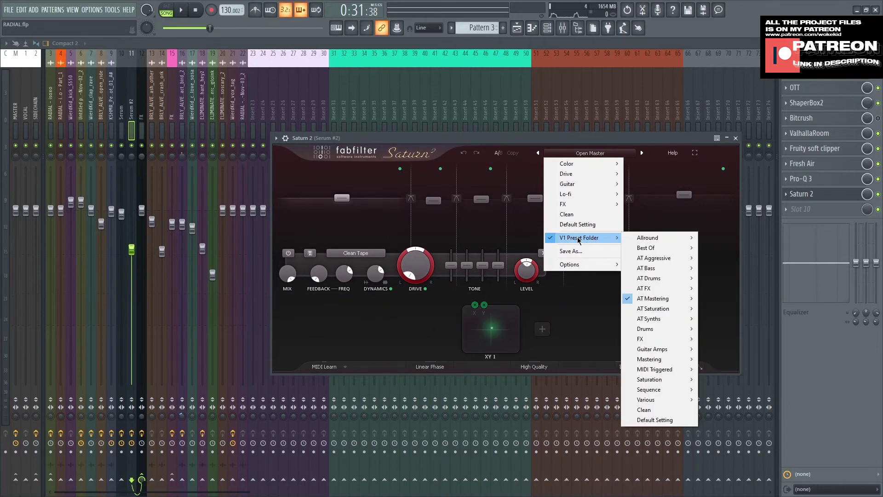
pyautogui.moveTo(658, 300)
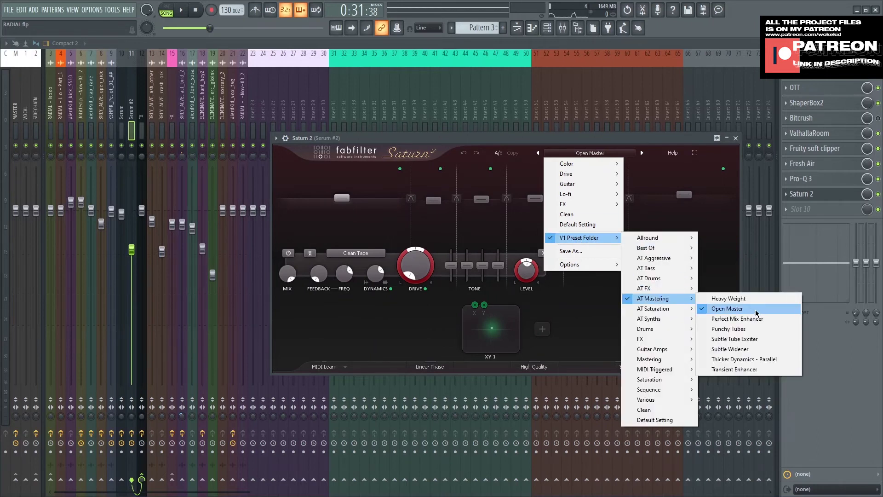
pyautogui.click(745, 310)
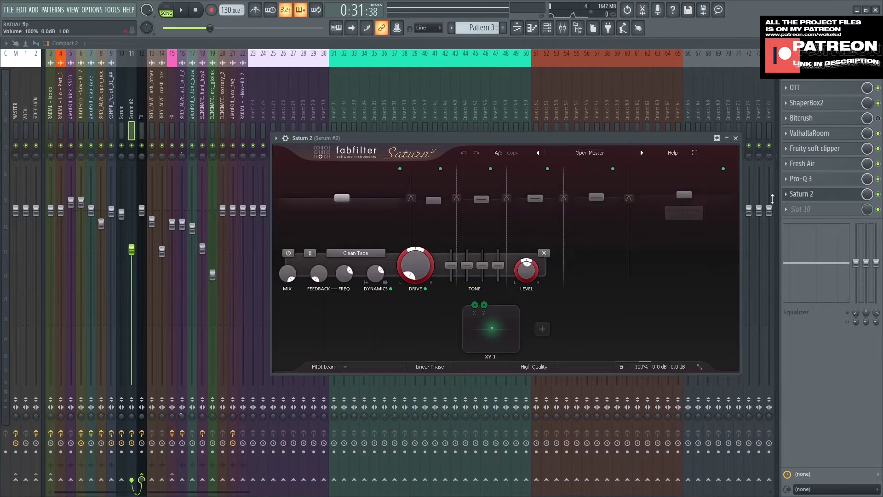
# Compare playback with Saturn 2 bypassed and enabled on the Serum #2 track, and close the plugin.
pyautogui.press('space')
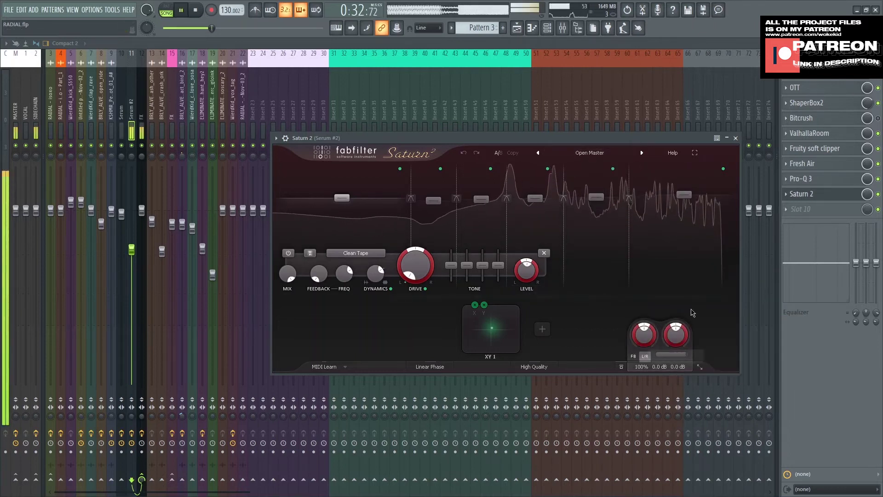
pyautogui.click(849, 193)
pyautogui.click(878, 194)
pyautogui.press('space')
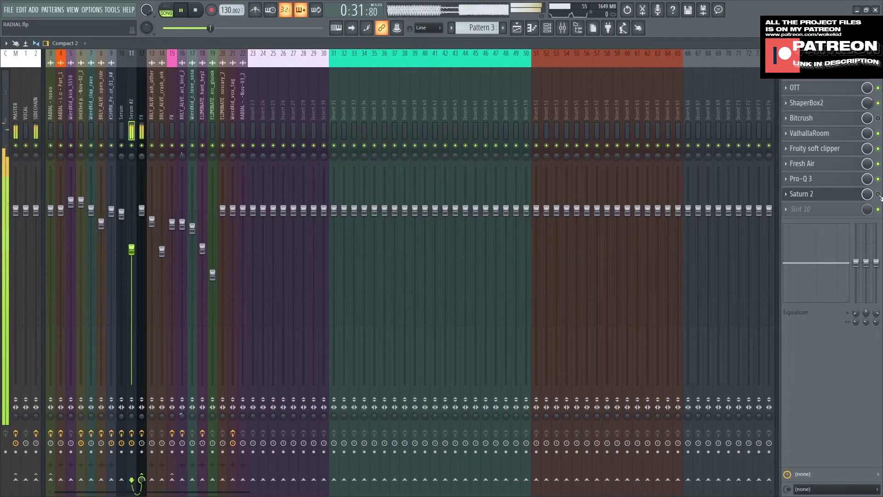
pyautogui.click(833, 193)
pyautogui.press('space')
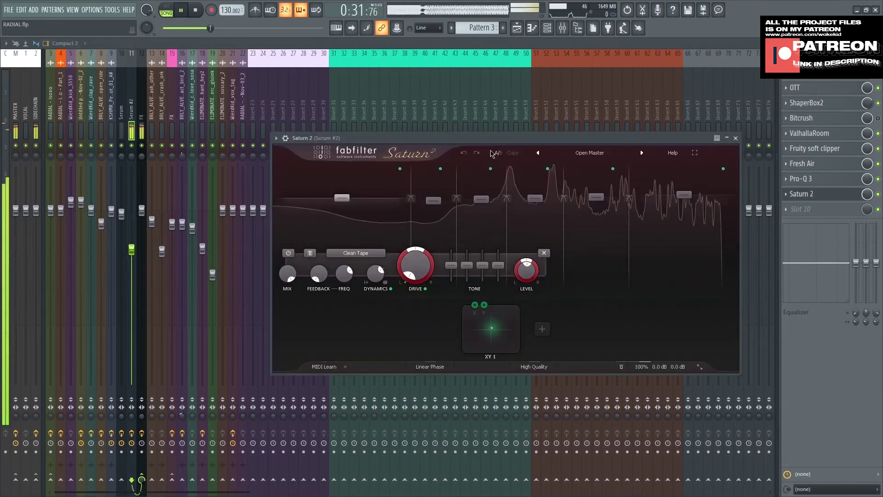
pyautogui.press('space')
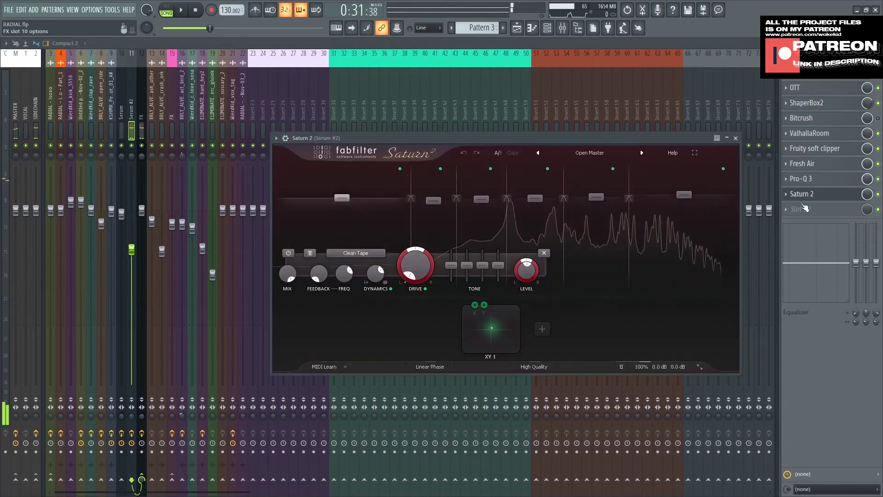
pyautogui.click(815, 193)
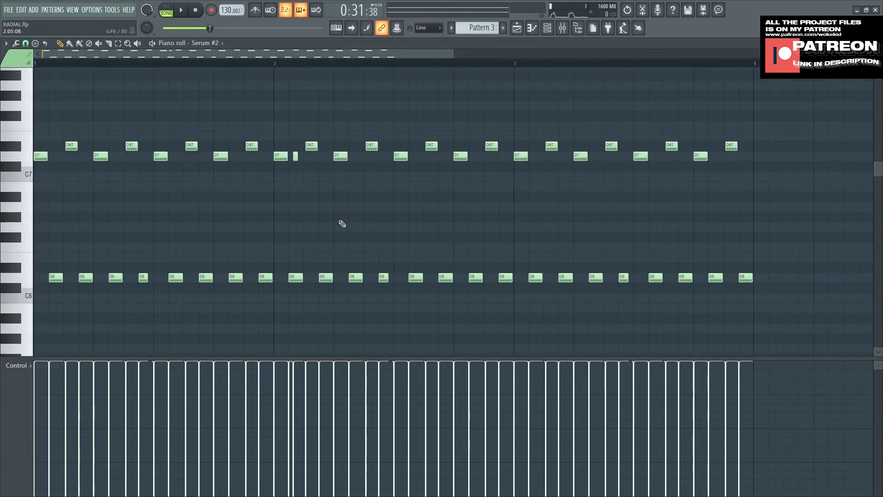
# Open the SYNTH track's Pattern 3 in the piano roll and play the song to review its Serum #2 notes.
pyautogui.press('space')
pyautogui.press('space')
pyautogui.press('F7')
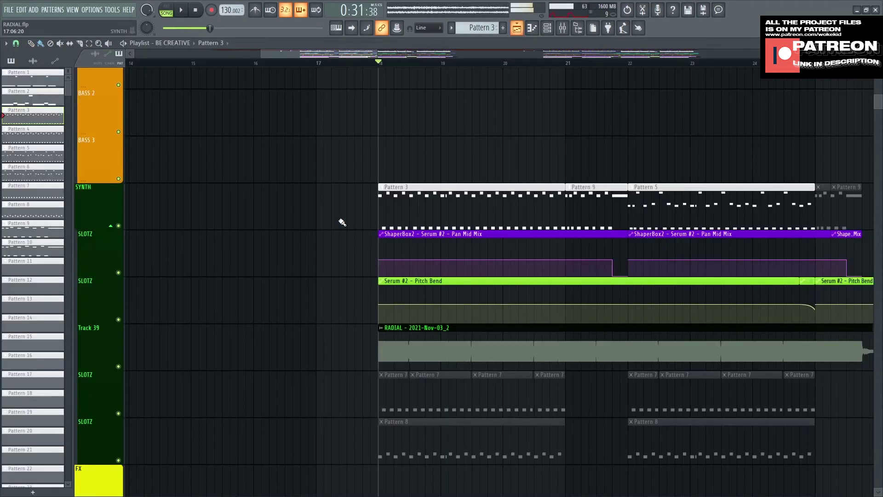
pyautogui.doubleClick(483, 206)
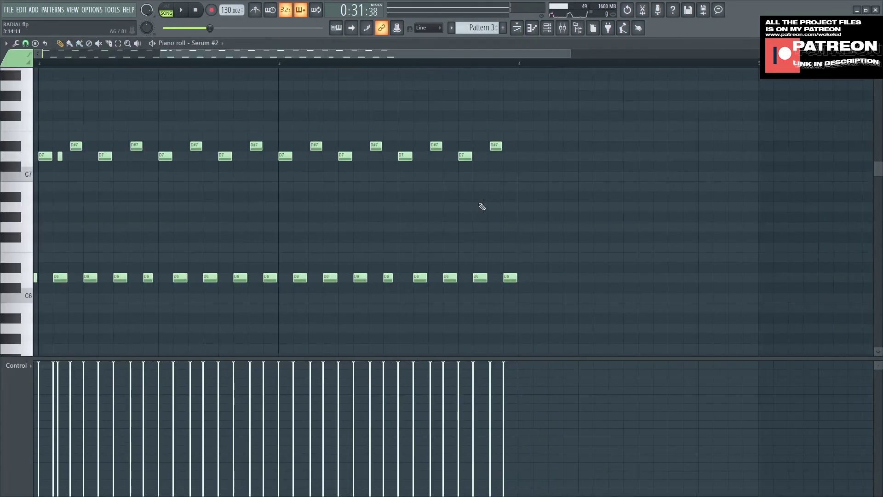
pyautogui.press('space')
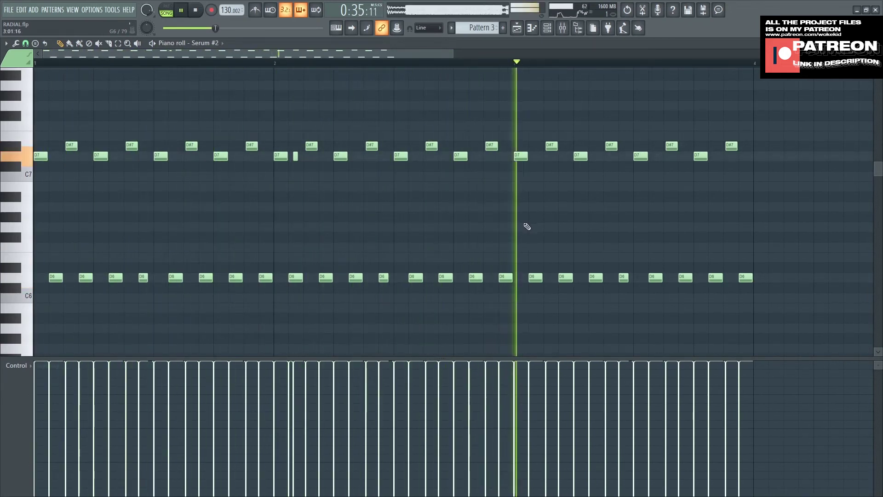
pyautogui.moveTo(878, 63); pyautogui.dragTo(879, 69)
pyautogui.press('space')
pyautogui.scroll(2, 570, 250)
pyautogui.scroll(-3, 570, 250)
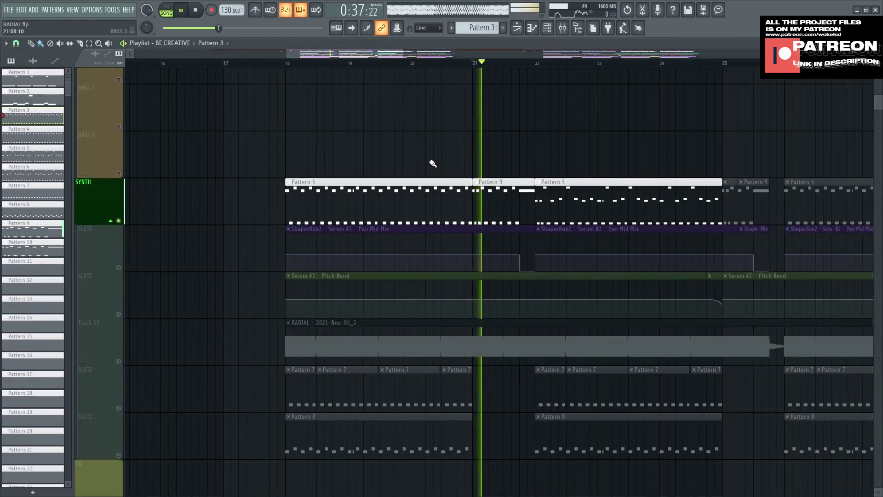
# Follow playback along the SYNTH track, view Pattern 5's notes in the piano roll, and return to the playlist to stop the song.
pyautogui.moveTo(434, 163); pyautogui.dragTo(359, 159)
pyautogui.scroll(1, 507, 212)
pyautogui.moveTo(618, 192); pyautogui.dragTo(515, 187)
pyautogui.moveTo(548, 162); pyautogui.dragTo(461, 172)
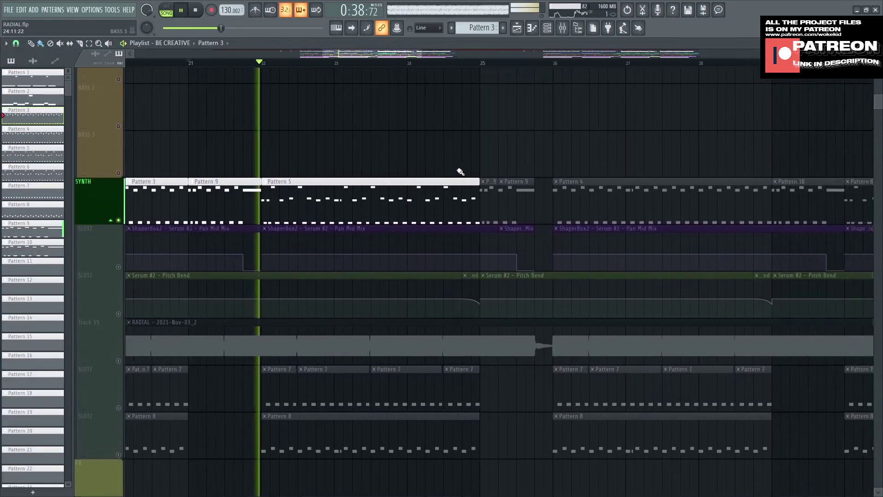
pyautogui.doubleClick(406, 211)
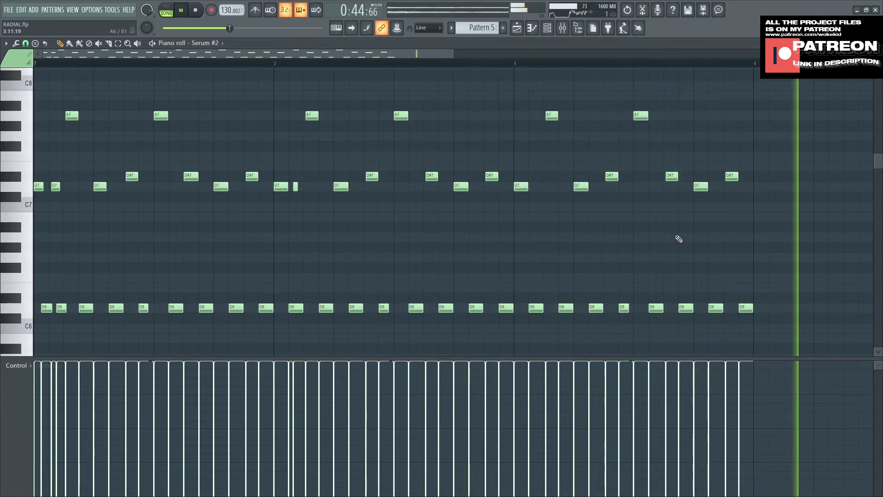
pyautogui.press('Escape')
pyautogui.moveTo(731, 178); pyautogui.dragTo(636, 168)
pyautogui.press('space')
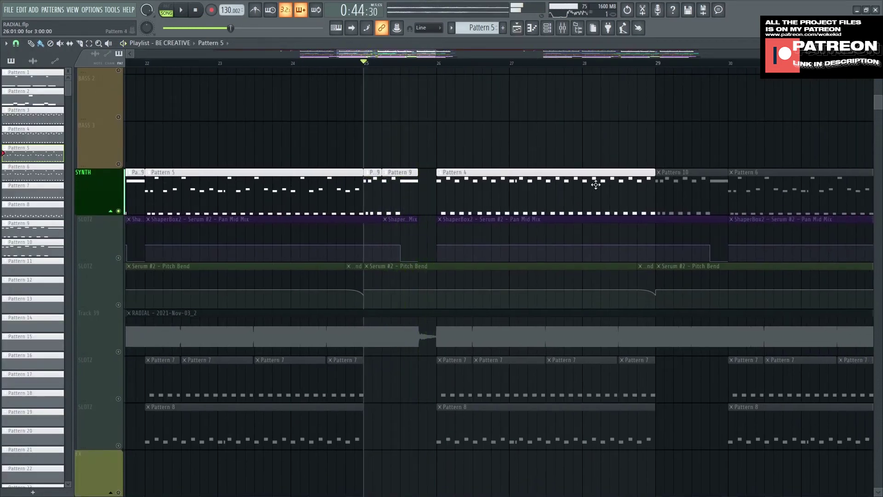
# Move the playback position to bar 26, open Pattern 4 in the piano roll, highlight all its notes, deselect them, and play the song.
pyautogui.click(360, 65)
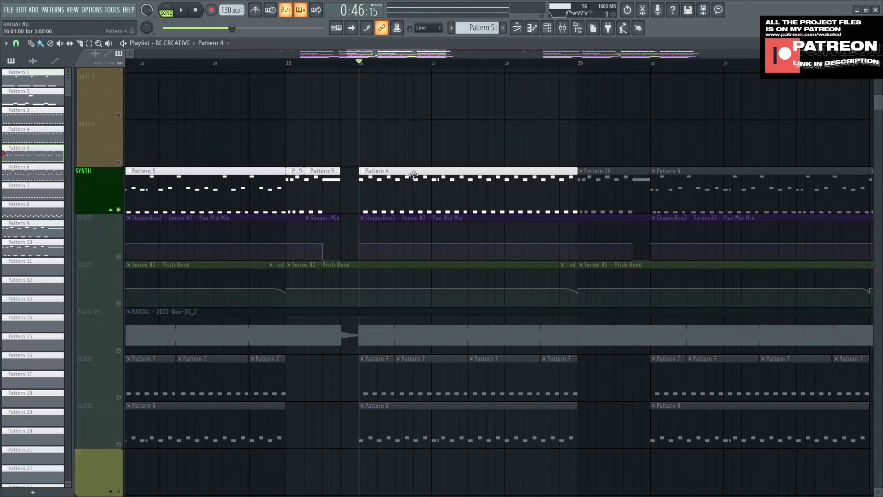
pyautogui.doubleClick(414, 174)
pyautogui.press('space')
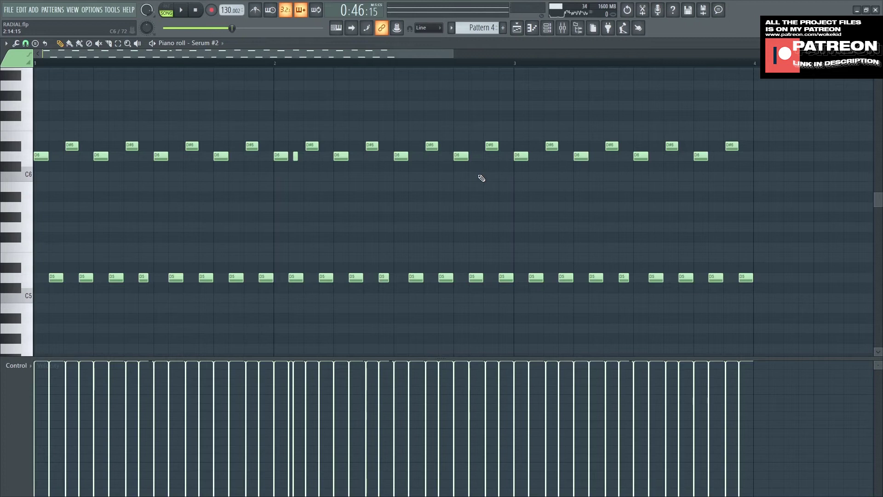
pyautogui.hotkey('ctrl', 'a')
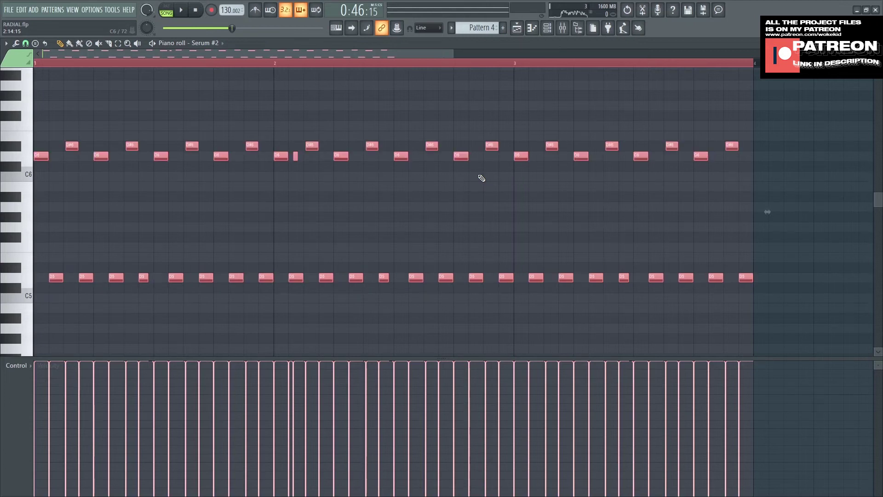
pyautogui.hotkey('ctrl', 'd')
pyautogui.press('space')
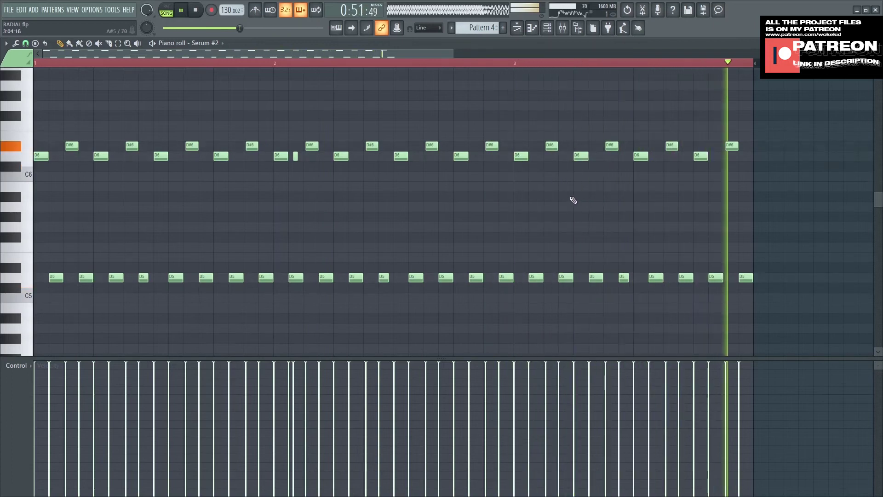
# View the SYNTH track's Pattern 10 in the piano roll during playback, and open Pattern 6 to review its notes.
pyautogui.press('Escape')
pyautogui.doubleClick(595, 189)
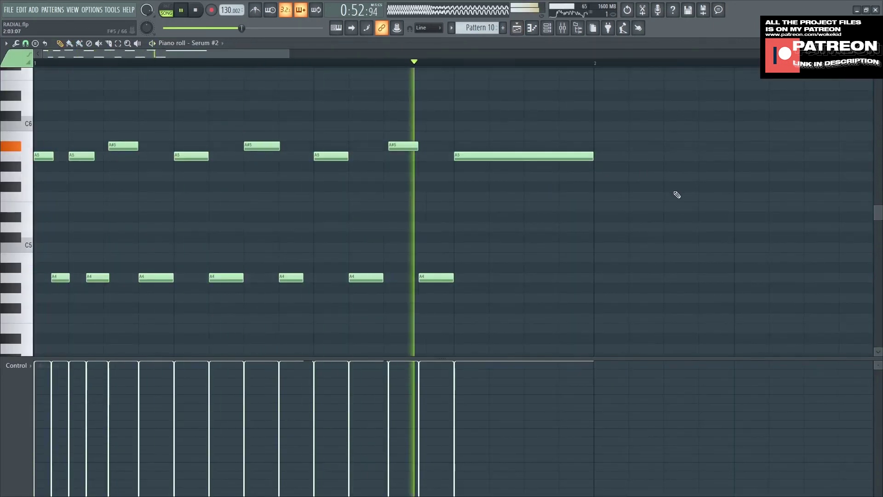
pyautogui.press('Escape')
pyautogui.doubleClick(482, 210)
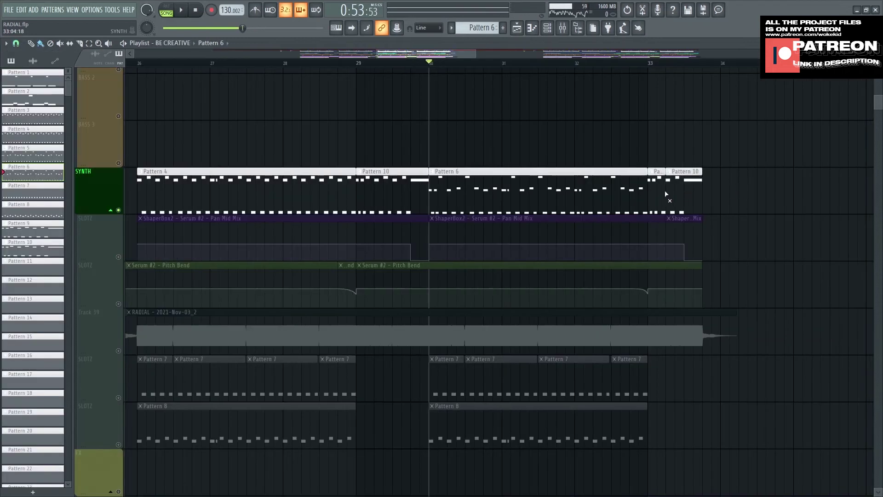
# Play the song from bar 33 to hear the SYNTH track's closing Pattern 10 clips, and stop it.
pyautogui.click(649, 66)
pyautogui.press('space')
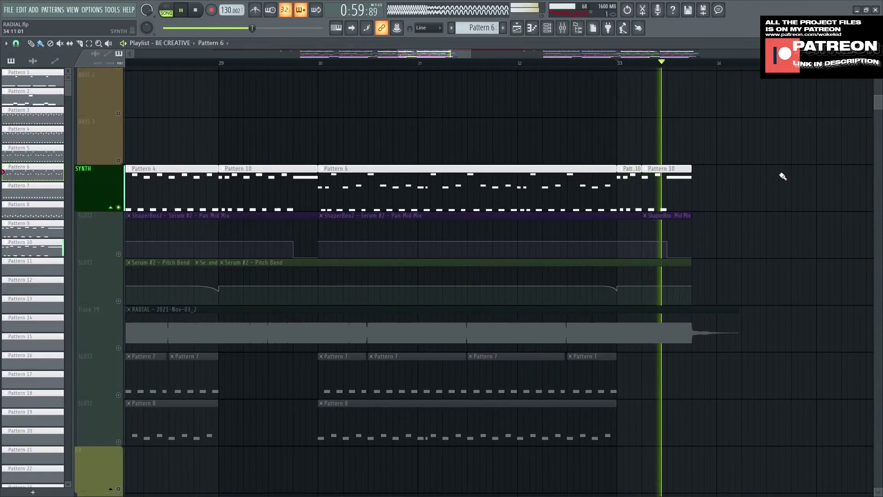
pyautogui.press('space')
# Move the playback position to bar 18 and examine the mixer routing from the Serum #2 track to the FX track.
pyautogui.scroll(-4, 783, 189)
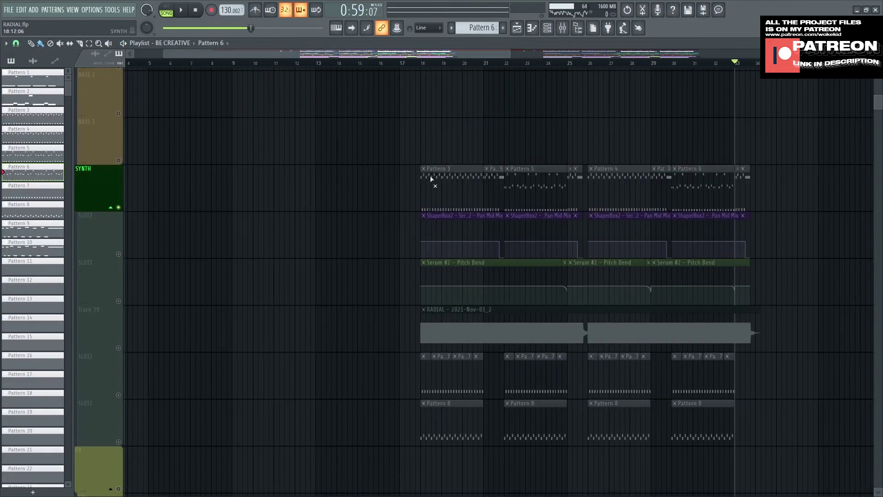
pyautogui.click(424, 65)
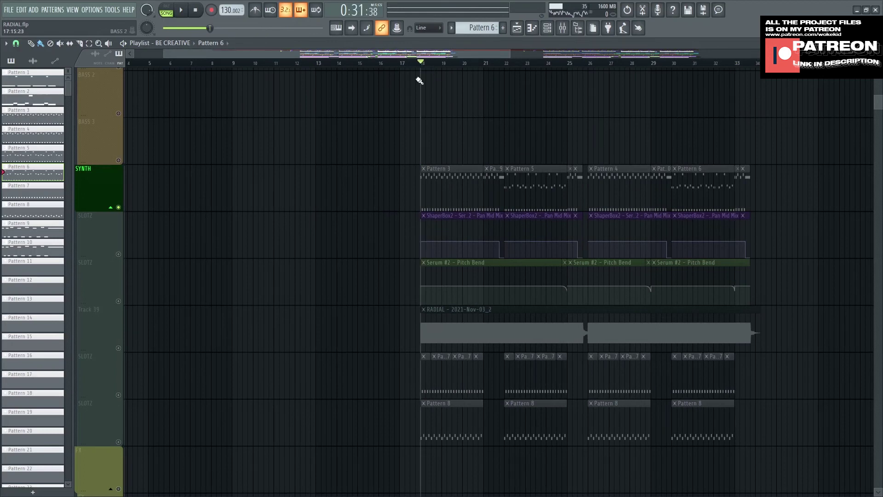
pyautogui.press('F9')
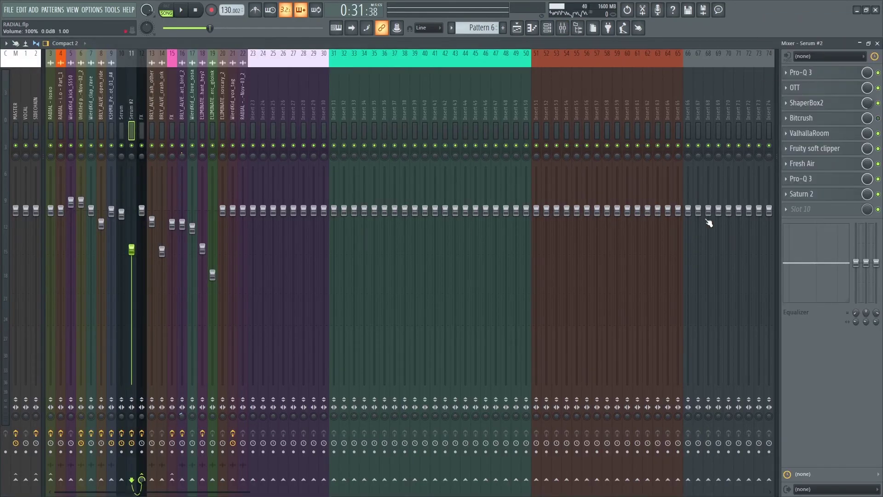
pyautogui.click(142, 101)
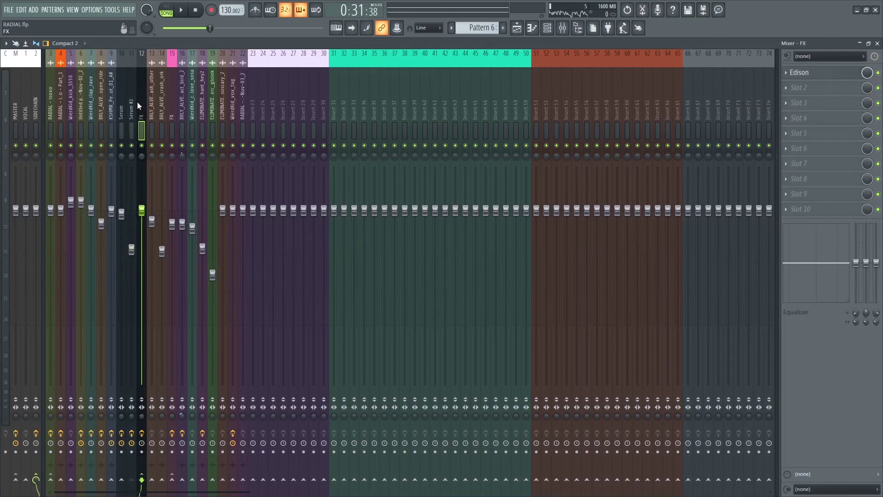
pyautogui.click(136, 100)
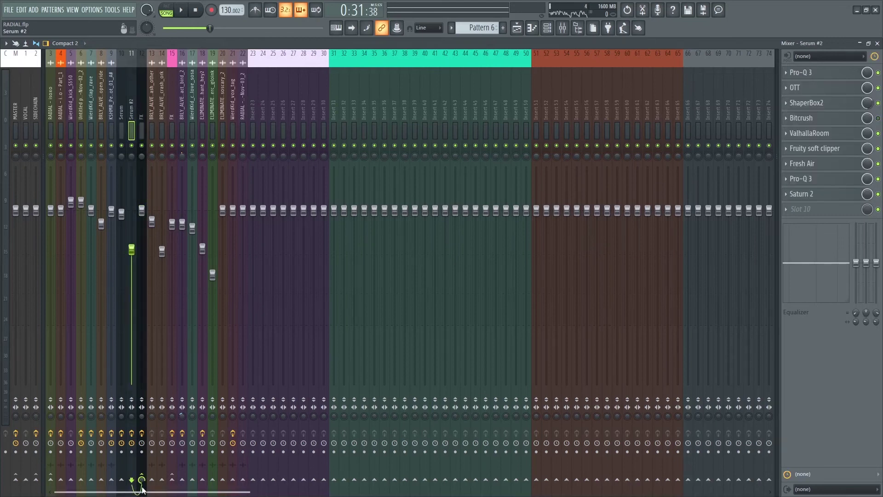
pyautogui.click(142, 125)
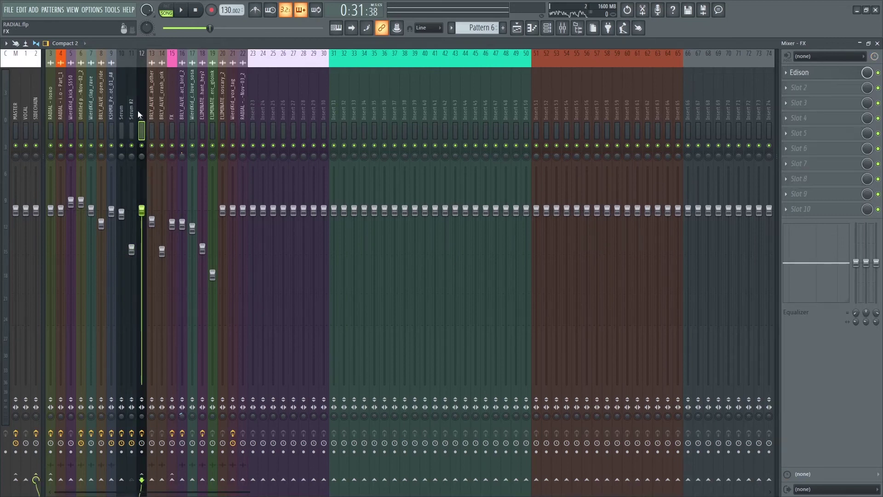
# View the existing Edison recording on the FX mixer track and add a second Edison in slot 2, armed to record on input.
pyautogui.click(816, 75)
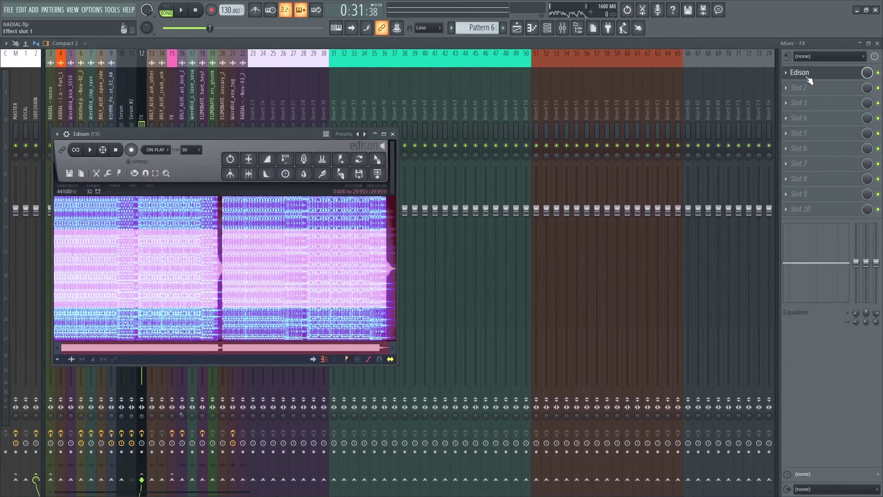
pyautogui.click(132, 151)
pyautogui.moveTo(176, 134); pyautogui.dragTo(288, 135)
pyautogui.click(809, 88)
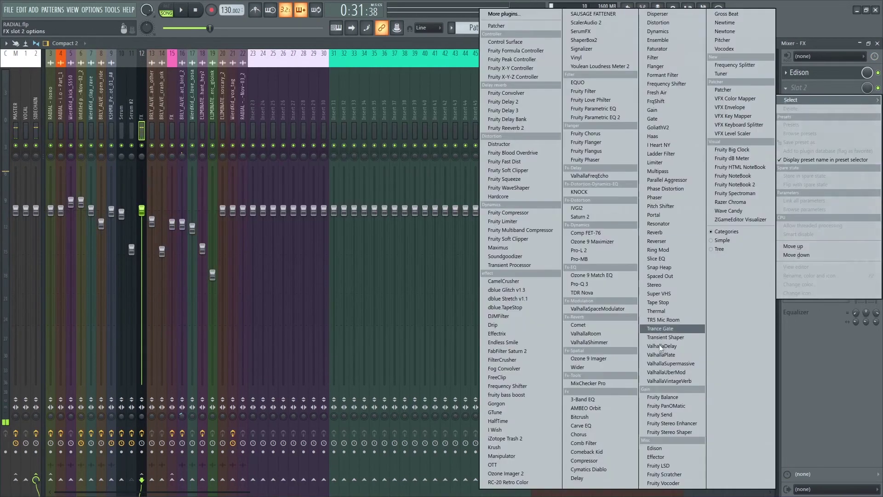
pyautogui.click(655, 448)
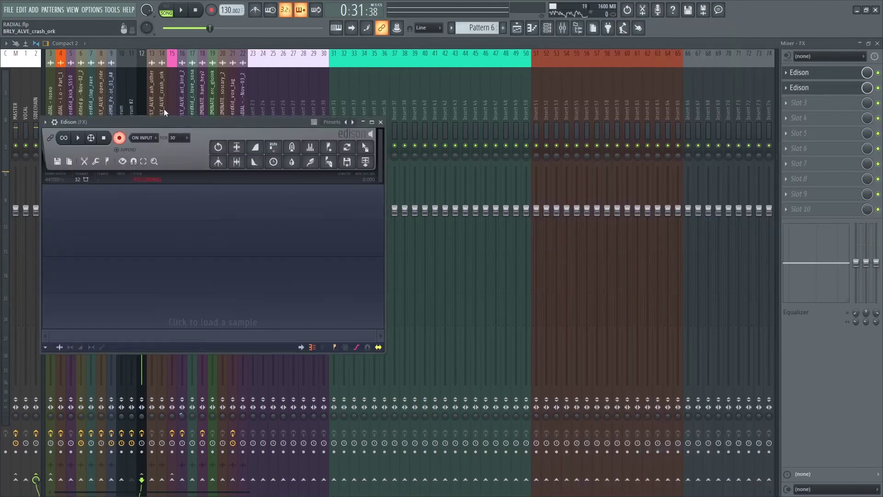
pyautogui.moveTo(192, 116); pyautogui.dragTo(329, 95)
# Record a short take of the song into the new Edison, stop playback, and point out the recorded audio clip on Track 39.
pyautogui.click(183, 11)
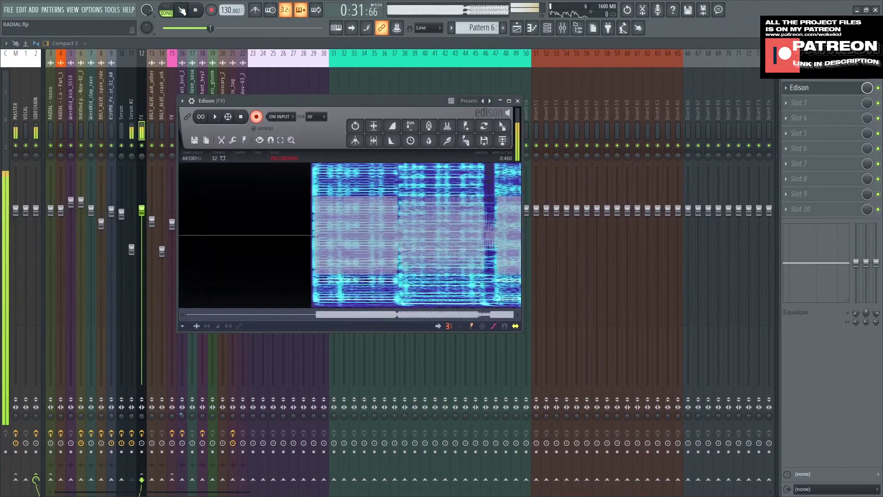
pyautogui.click(257, 117)
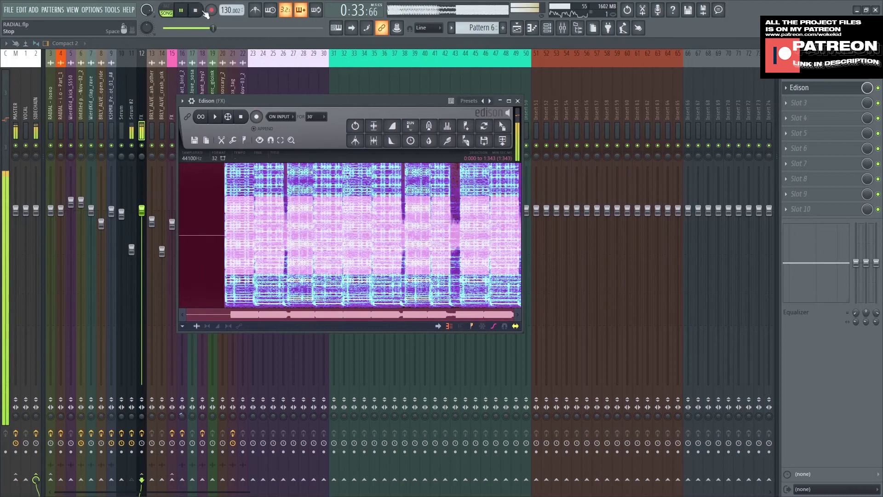
pyautogui.click(197, 10)
pyautogui.click(310, 207)
pyautogui.moveTo(505, 127); pyautogui.dragTo(427, 349)
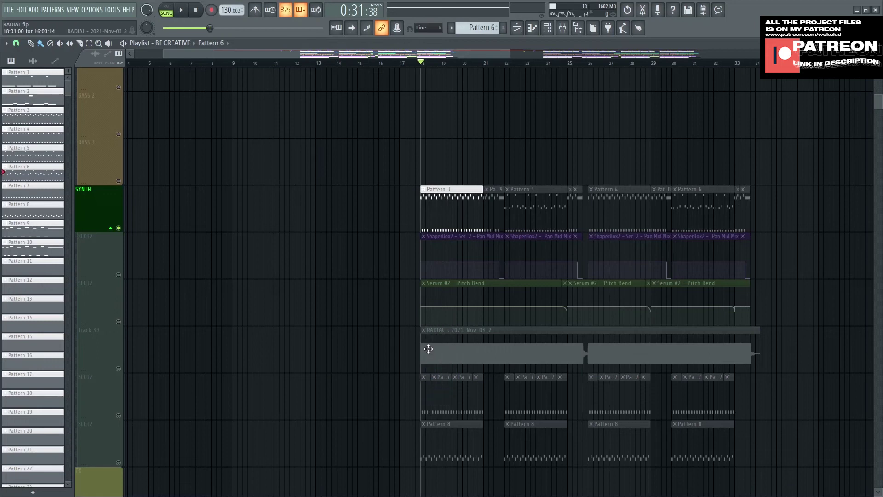
# Solo Track 39 and play its RADIAL - 2021-Nov-03_2 audio clip briefly from bar 18.
pyautogui.scroll(4, 427, 349)
pyautogui.rightClick(119, 369)
pyautogui.scroll(1, 402, 378)
pyautogui.press('space')
pyautogui.moveTo(509, 318); pyautogui.dragTo(471, 276)
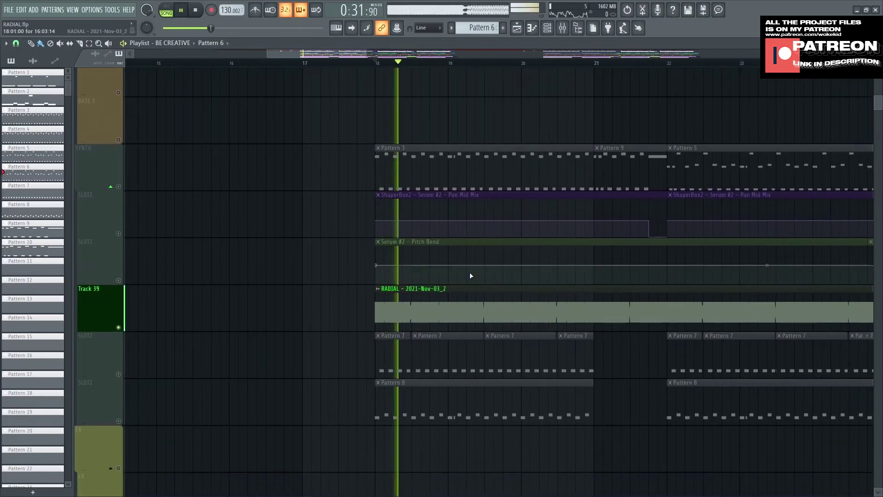
pyautogui.press('space')
# End the solo so all playlist tracks are enabled, and play the full arrangement briefly from bar 18.
pyautogui.rightClick(122, 187)
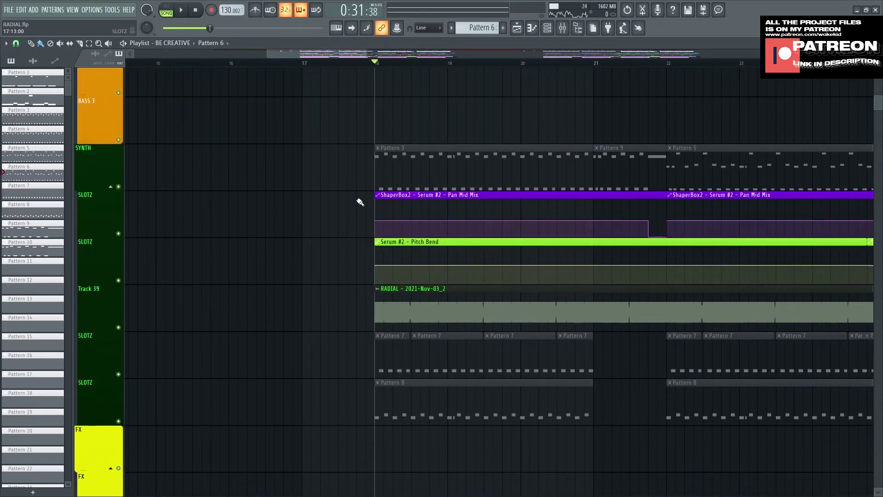
pyautogui.scroll(-6, 391, 219)
pyautogui.scroll(6, 464, 266)
pyautogui.press('space')
pyautogui.press('space')
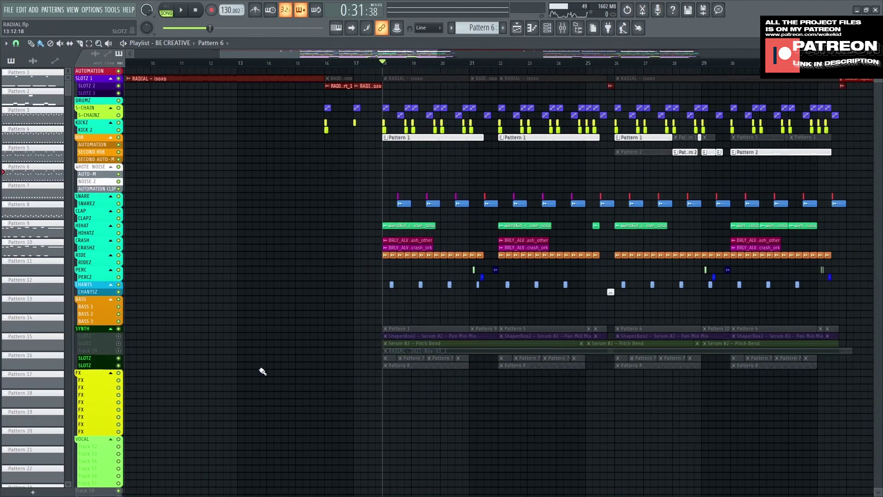
# Play the complete drop from bar 18 and examine the drum, 808 and chant clips during its first half.
pyautogui.scroll(2, 272, 370)
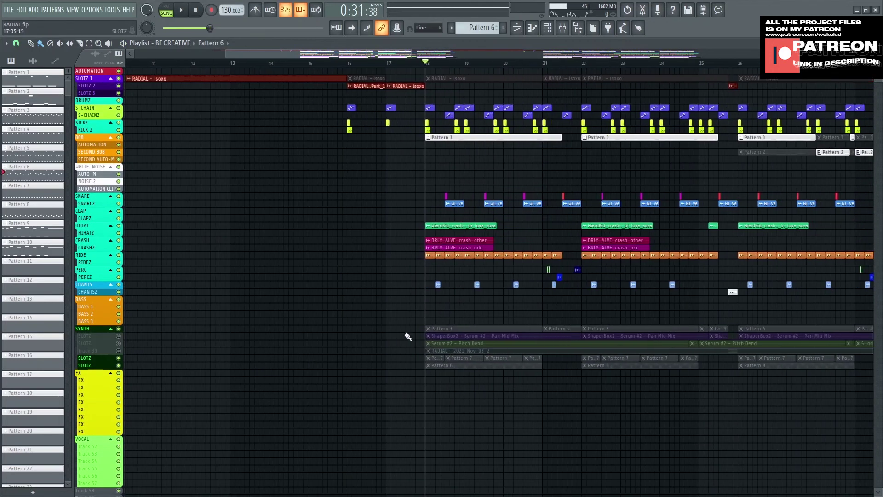
pyautogui.hscroll(3, 408, 336)
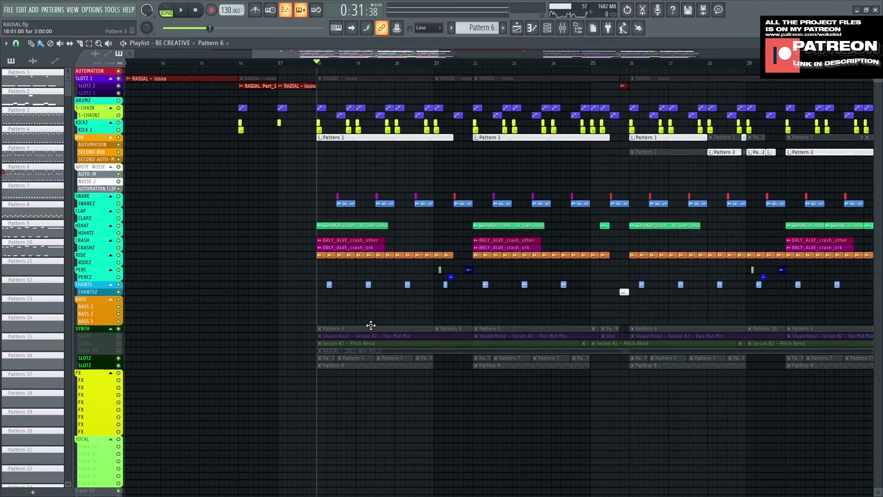
pyautogui.scroll(-2, 368, 329)
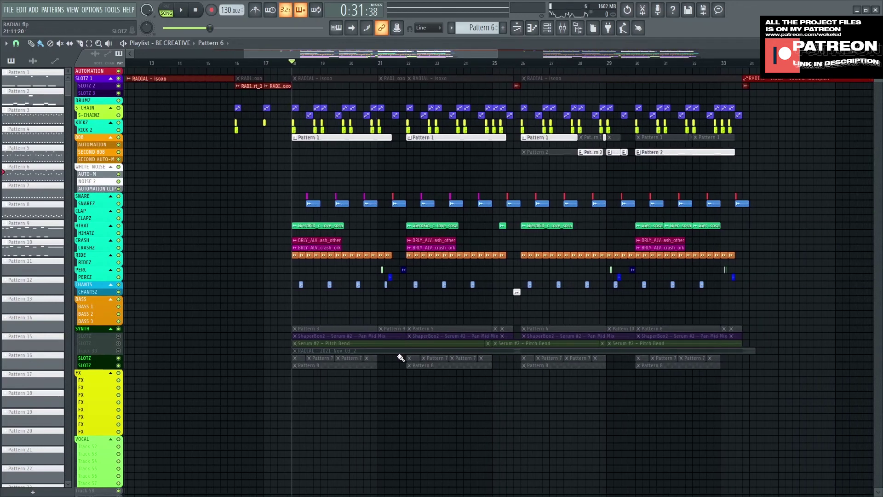
pyautogui.press('space')
pyautogui.scroll(3, 354, 317)
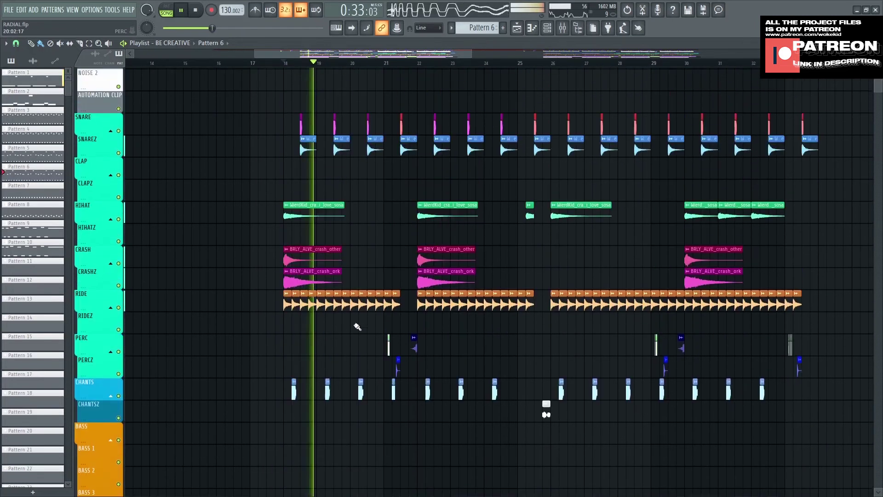
pyautogui.scroll(-4, 358, 326)
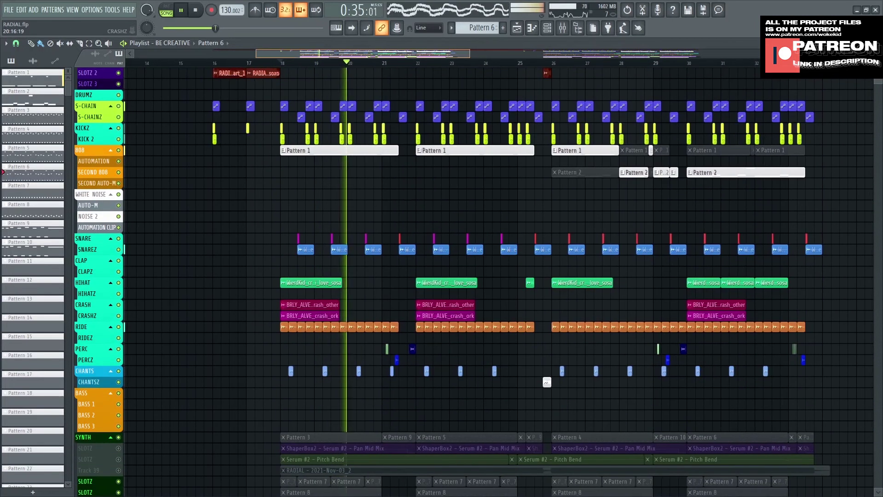
pyautogui.scroll(2, 384, 320)
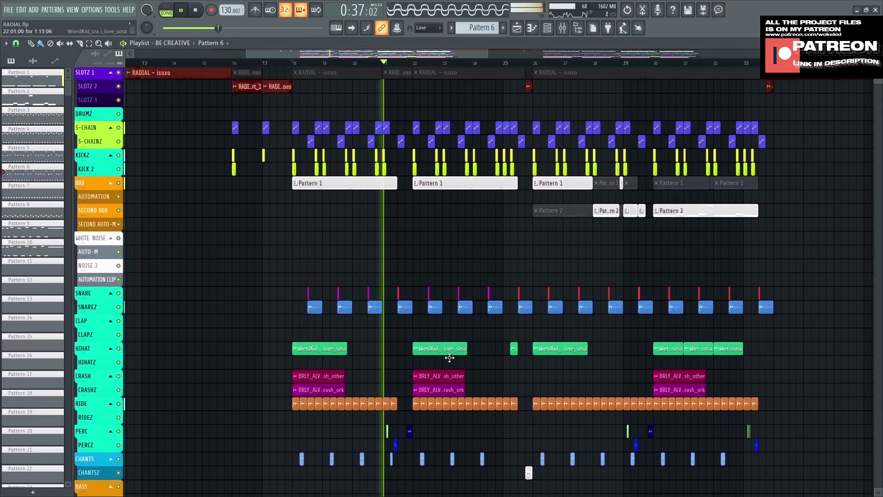
pyautogui.scroll(-2, 508, 374)
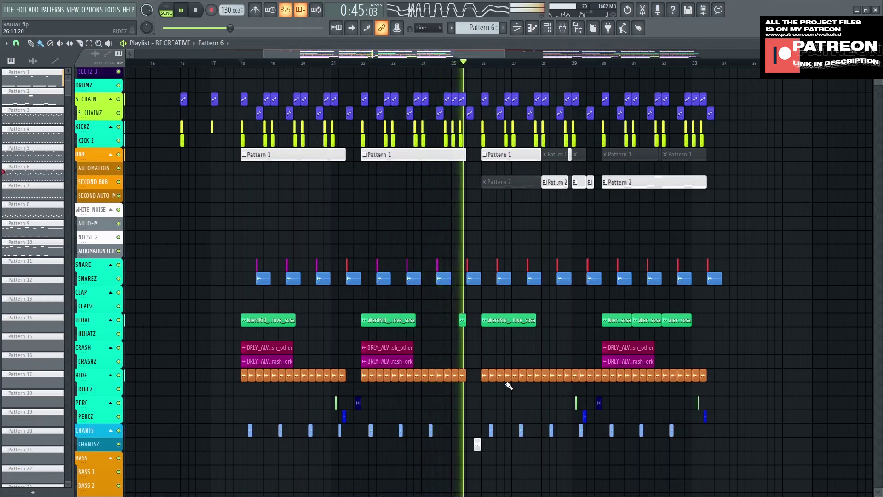
pyautogui.scroll(1, 560, 321)
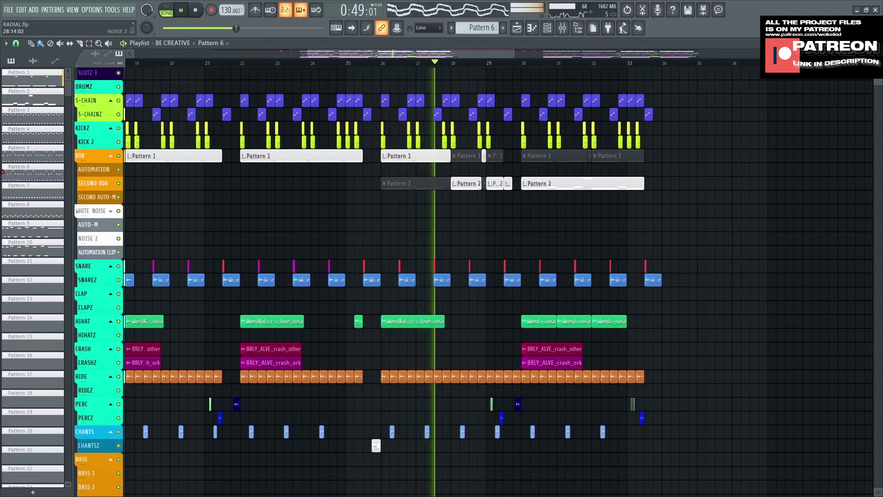
pyautogui.scroll(3, 481, 238)
pyautogui.scroll(2, 483, 239)
pyautogui.hscroll(2, 487, 264)
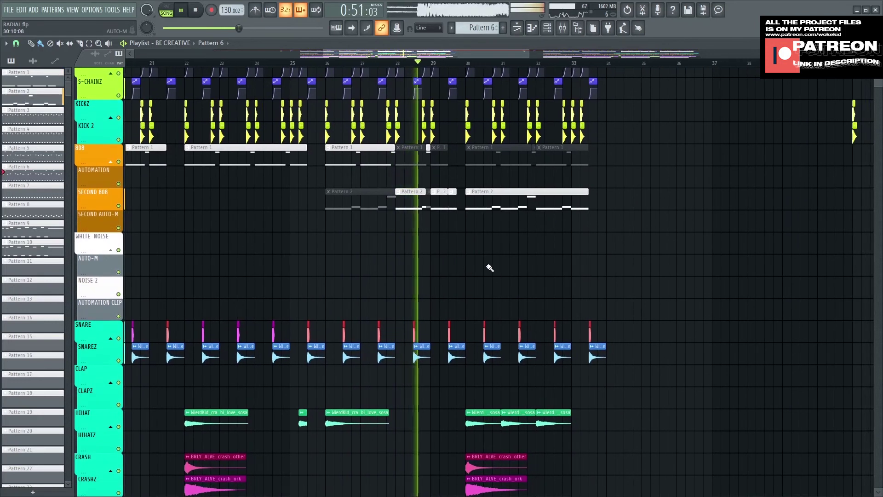
# Follow the drop's second half through the drum, SECOND 808 and SYNTH tracks past bar 34, and stop the song.
pyautogui.scroll(-3, 467, 275)
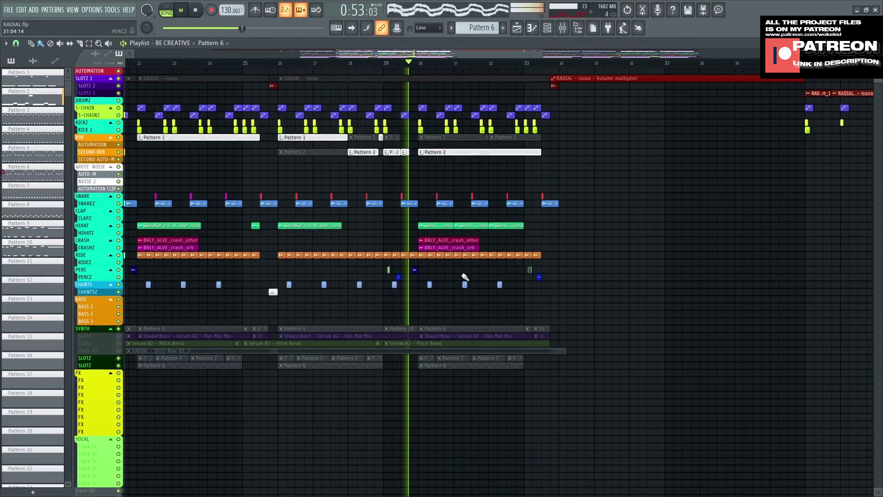
pyautogui.scroll(2, 451, 279)
pyautogui.scroll(3, 448, 283)
pyautogui.scroll(3, 472, 291)
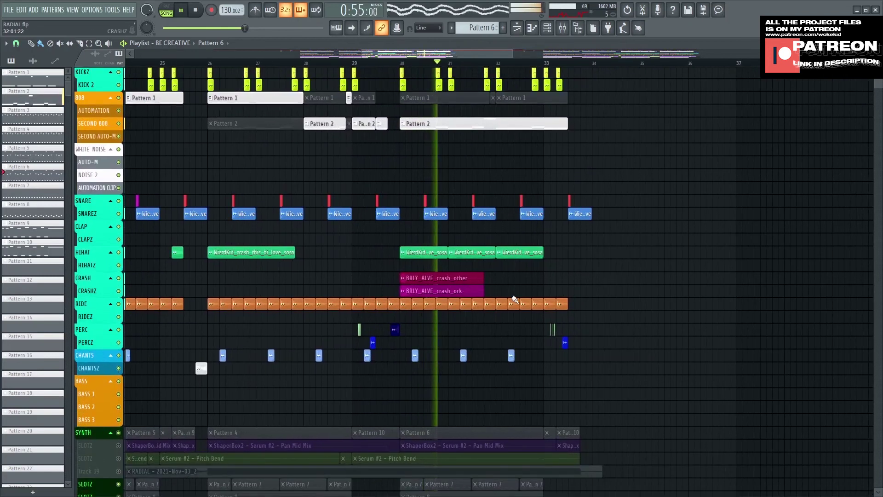
pyautogui.scroll(2, 515, 299)
pyautogui.scroll(-2, 522, 296)
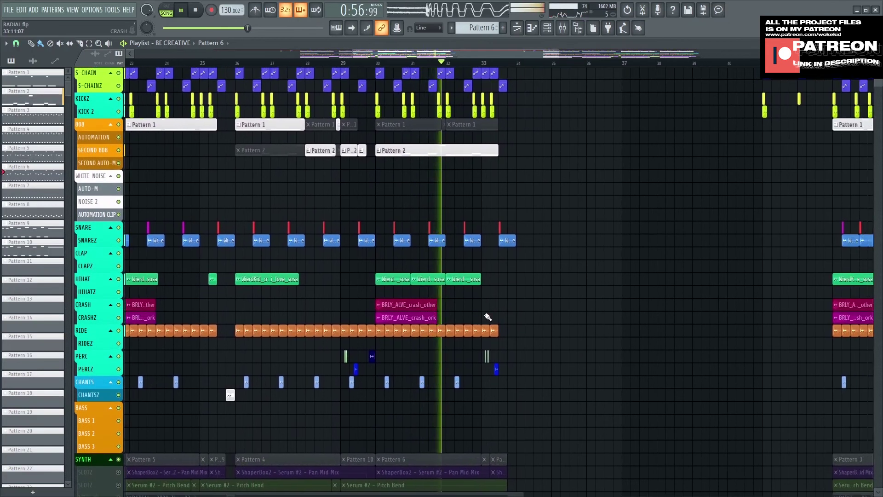
pyautogui.moveTo(515, 303); pyautogui.dragTo(481, 313)
pyautogui.scroll(-3, 507, 317)
pyautogui.scroll(-3, 515, 315)
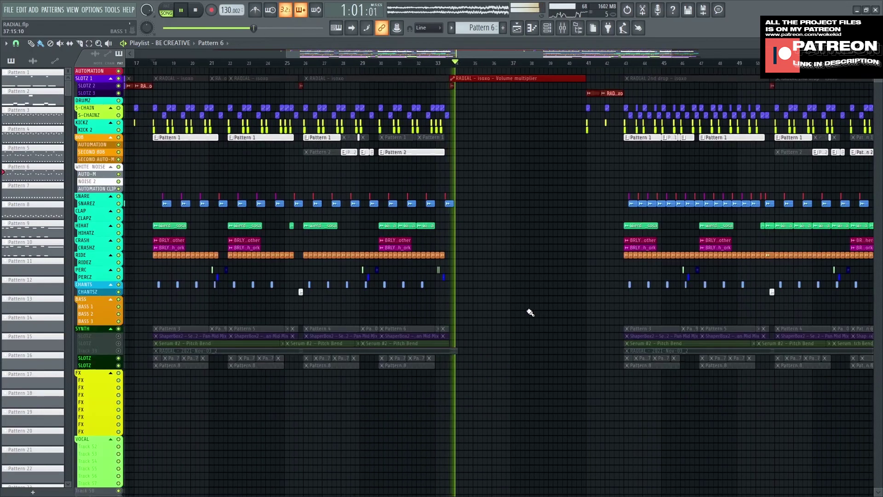
pyautogui.scroll(-1, 506, 266)
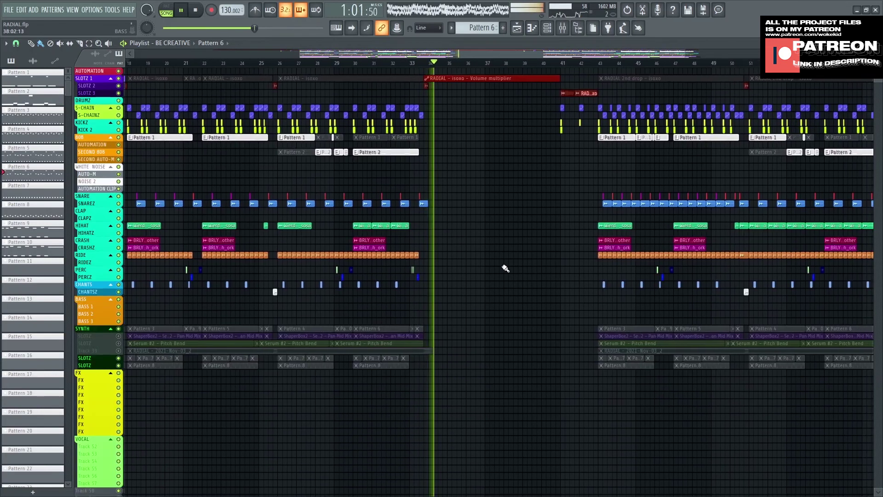
pyautogui.press('space')
# Move the playback position to bar 41 and on to bar 43, and examine the second drop's clips.
pyautogui.click(564, 67)
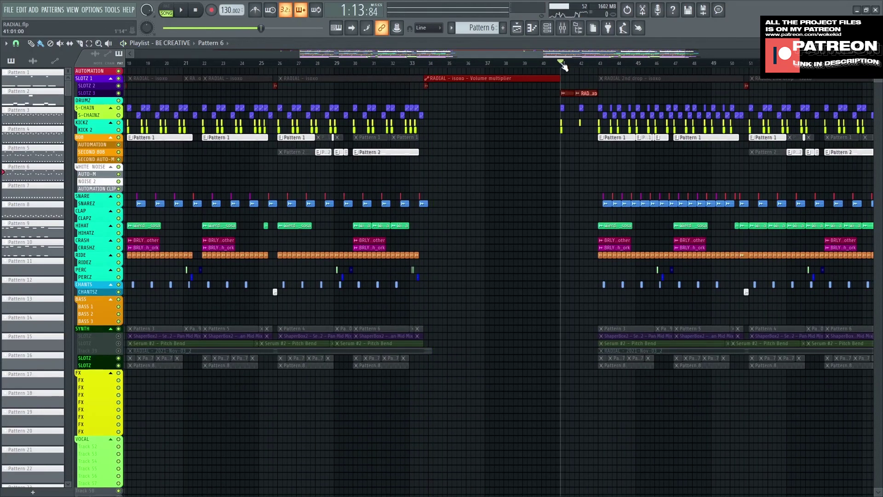
pyautogui.scroll(-3, 501, 92)
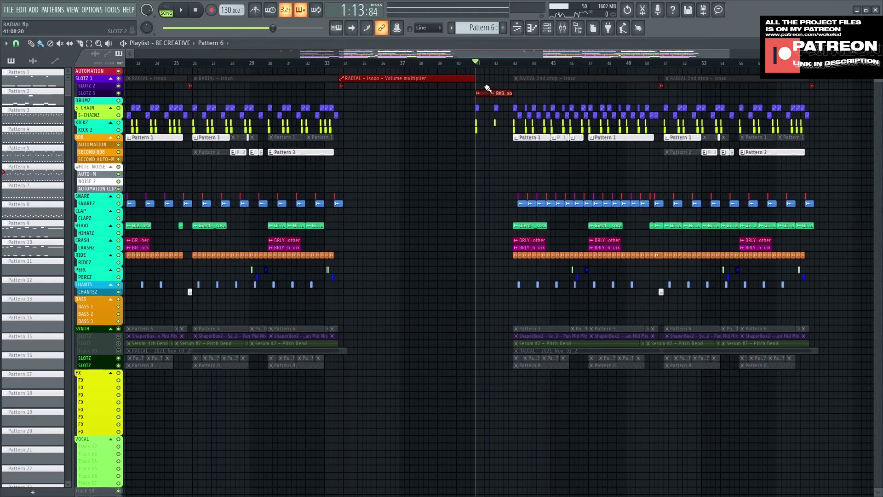
pyautogui.click(514, 65)
pyautogui.scroll(4, 514, 66)
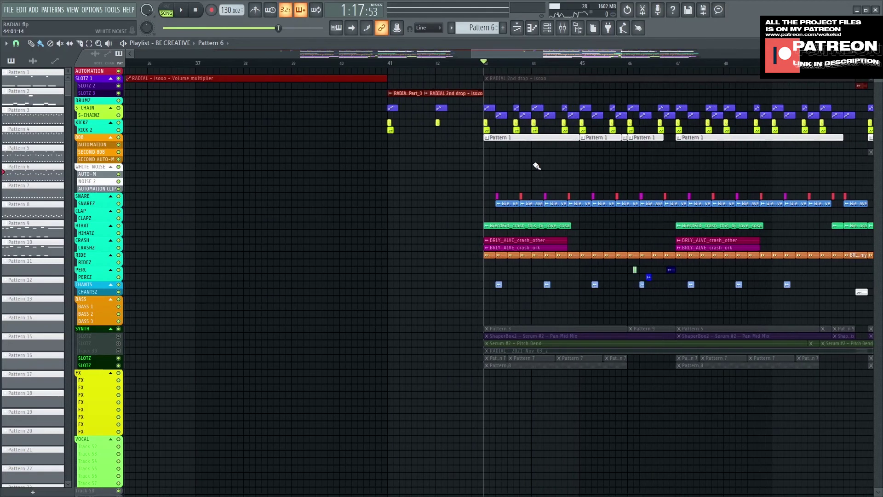
pyautogui.scroll(-3, 508, 261)
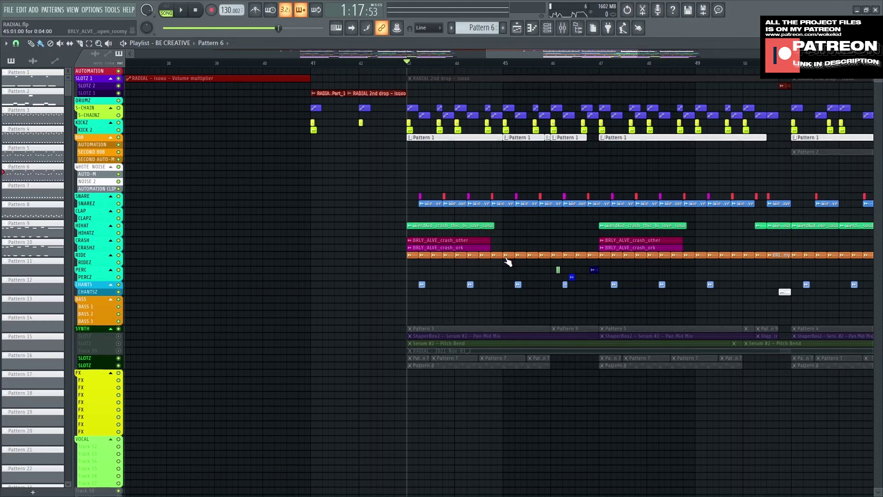
# Play the second drop from bar 43, follow its clips to the end of the arrangement, and stop the song.
pyautogui.scroll(2, 508, 261)
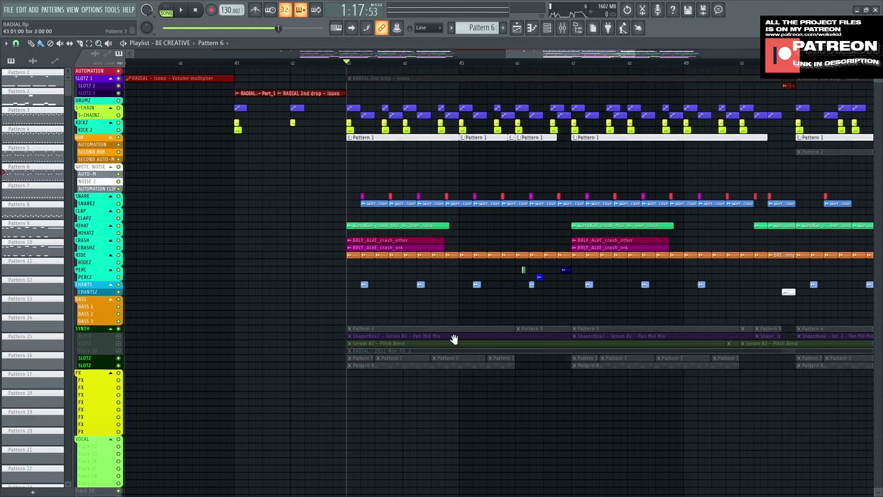
pyautogui.scroll(-3, 450, 339)
pyautogui.press('space')
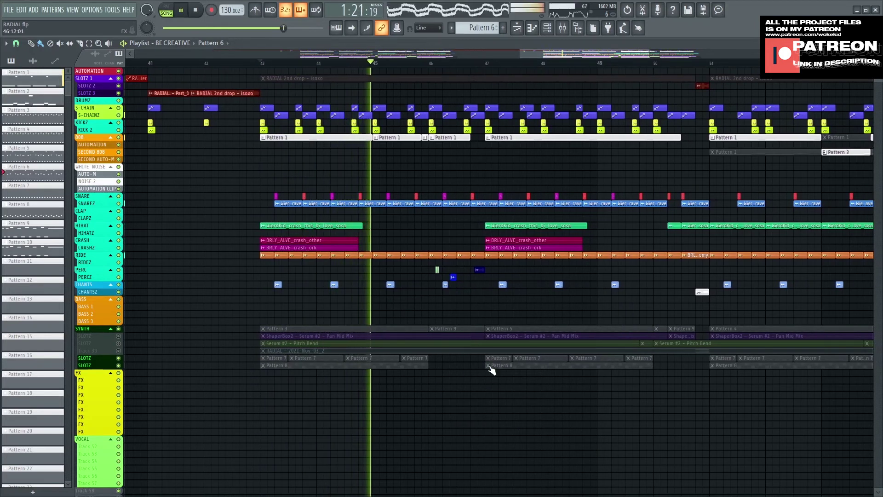
pyautogui.scroll(-2, 470, 366)
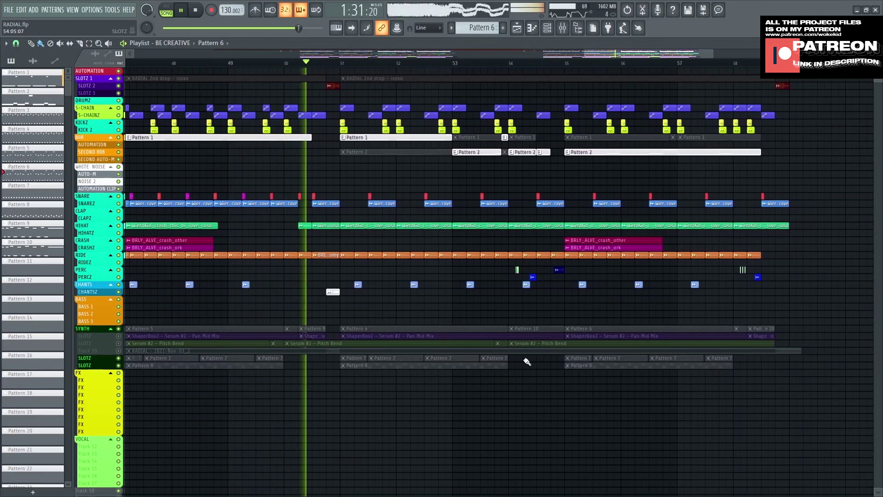
pyautogui.scroll(-1, 579, 345)
pyautogui.moveTo(579, 345); pyautogui.dragTo(553, 370)
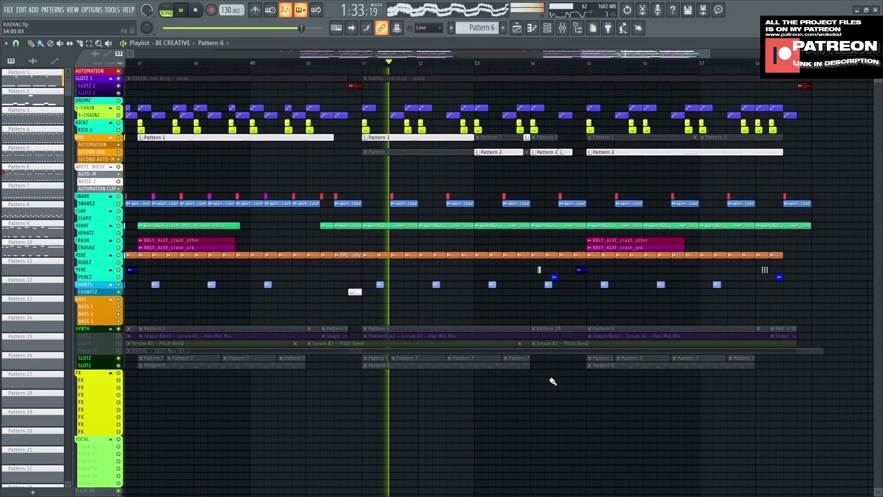
pyautogui.scroll(4, 528, 295)
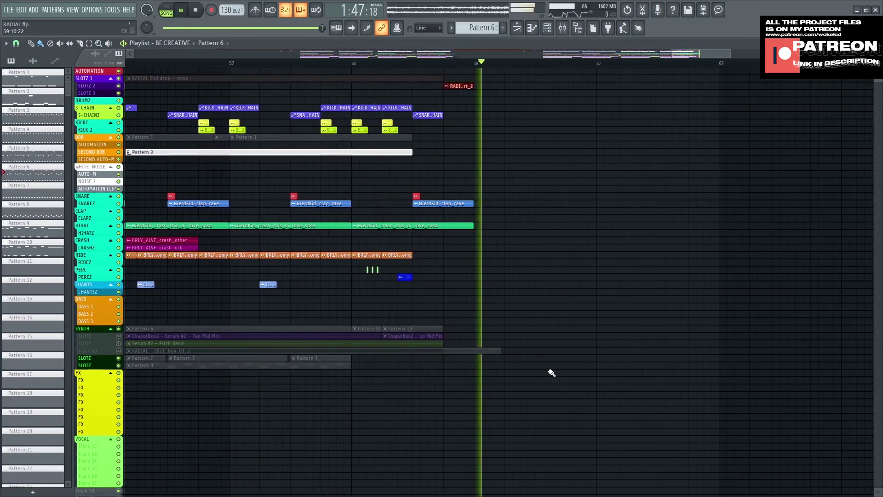
pyautogui.press('space')
# Move the playback position back to the first drop at bar 18, and examine its drum, 808 and SYNTH clips.
pyautogui.scroll(-3, 559, 368)
pyautogui.scroll(-7, 559, 367)
pyautogui.click(297, 64)
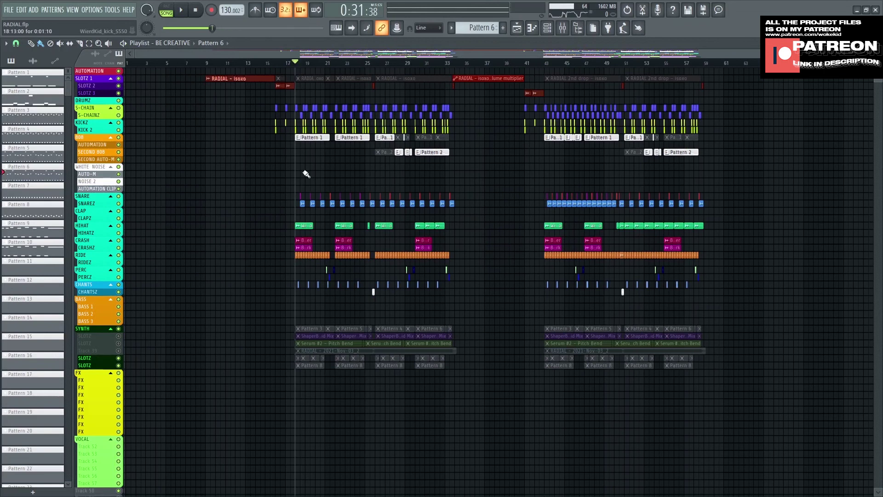
pyautogui.scroll(5, 301, 194)
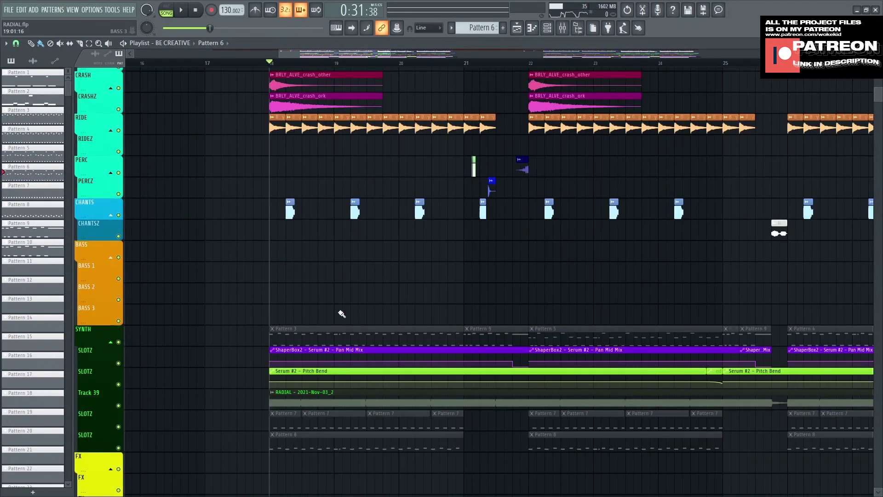
pyautogui.scroll(-5, 377, 308)
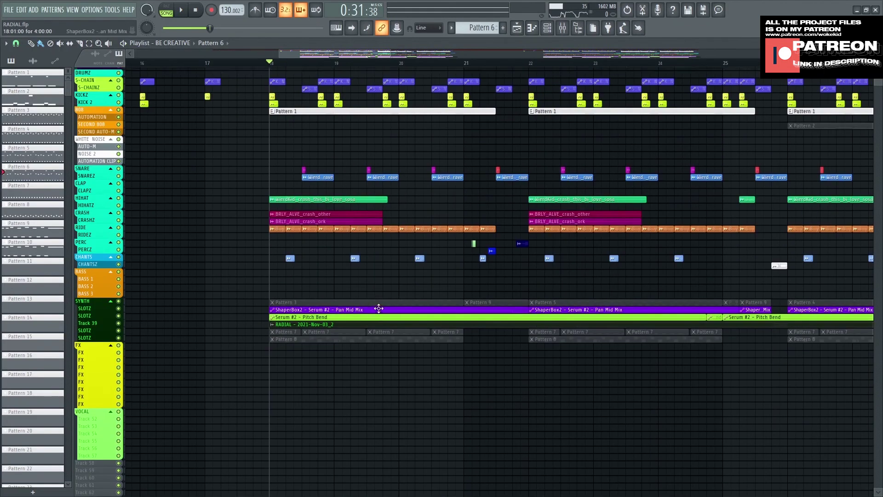
pyautogui.scroll(-4, 374, 313)
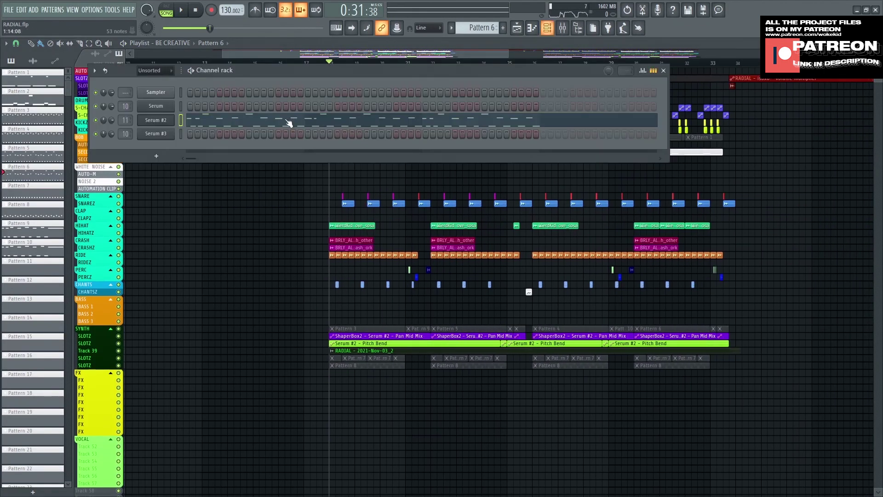
# Bring up the Serum #3 synth from the channel rack to view its sub-bass patch, and close both again.
pyautogui.press('F6')
pyautogui.click(165, 135)
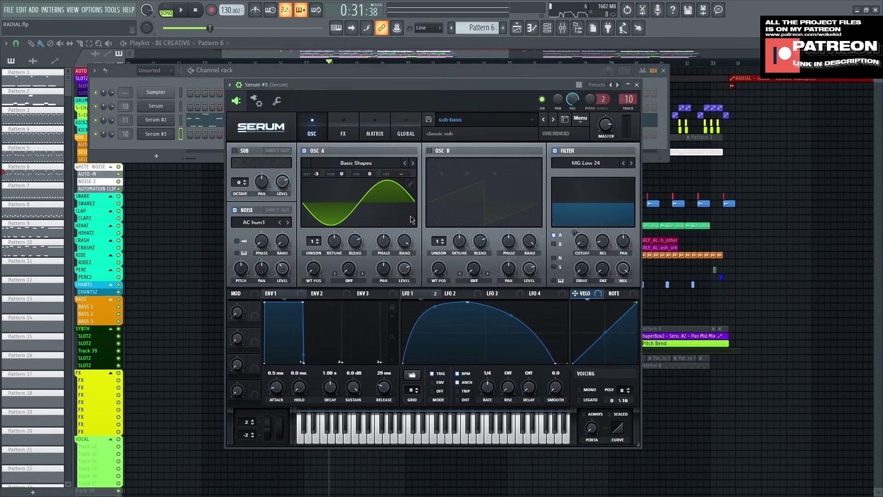
pyautogui.click(636, 85)
pyautogui.press('F6')
# Solo the 808 track and play it briefly from bar 26.
pyautogui.scroll(4, 690, 146)
pyautogui.click(534, 63)
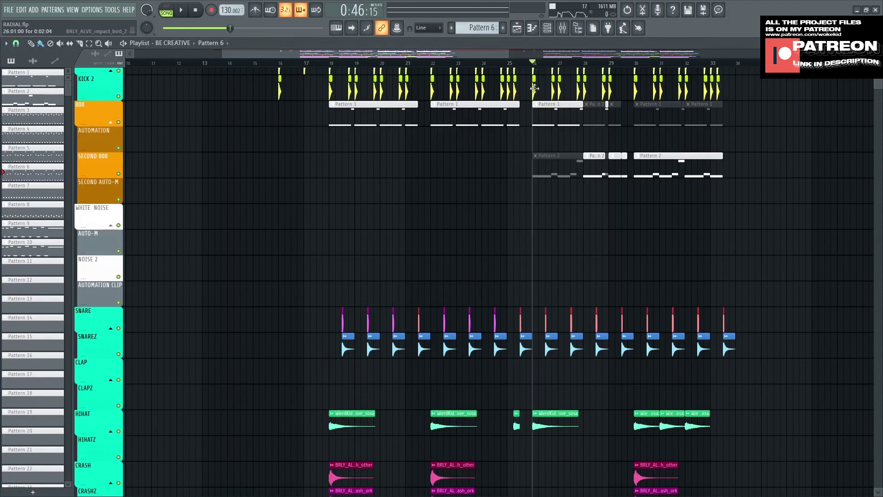
pyautogui.scroll(4, 466, 145)
pyautogui.moveTo(466, 145); pyautogui.dragTo(172, 179)
pyautogui.rightClick(118, 155)
pyautogui.scroll(4, 282, 186)
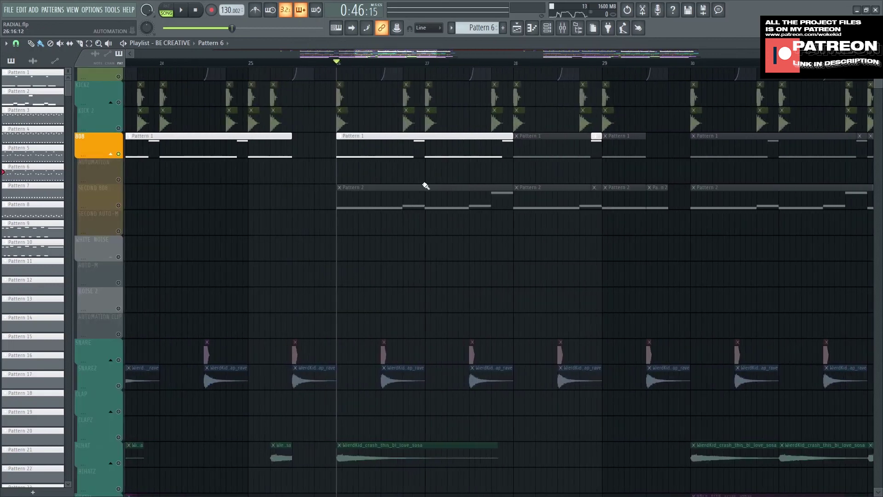
pyautogui.moveTo(539, 198); pyautogui.dragTo(500, 205)
pyautogui.press('space')
pyautogui.press('space')
# Solo the SECOND 808 track, play its Pattern 2 clips from bar 28, and stop the song.
pyautogui.keyDown('ctrl'); pyautogui.click(118, 213); pyautogui.keyUp('ctrl')
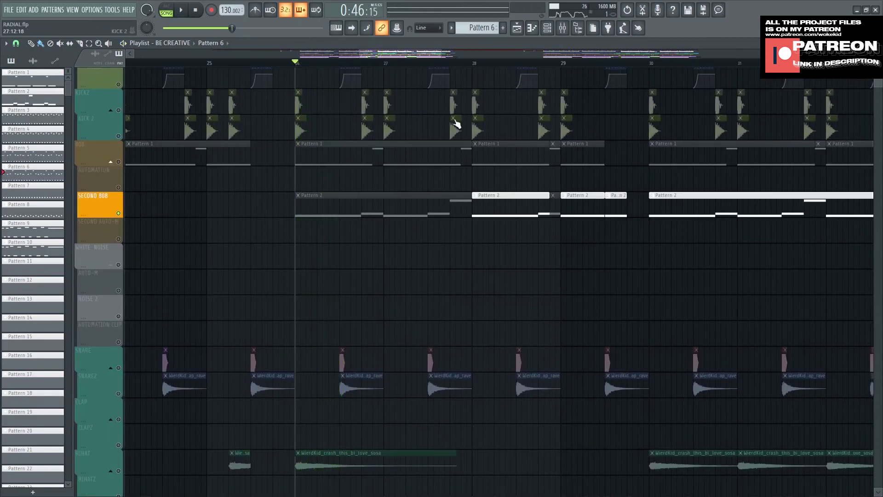
pyautogui.click(475, 64)
pyautogui.scroll(4, 552, 232)
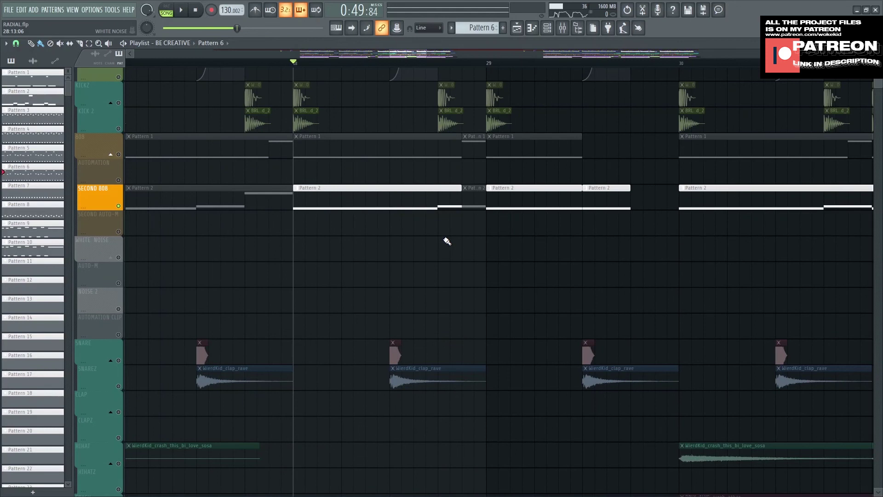
pyautogui.press('space')
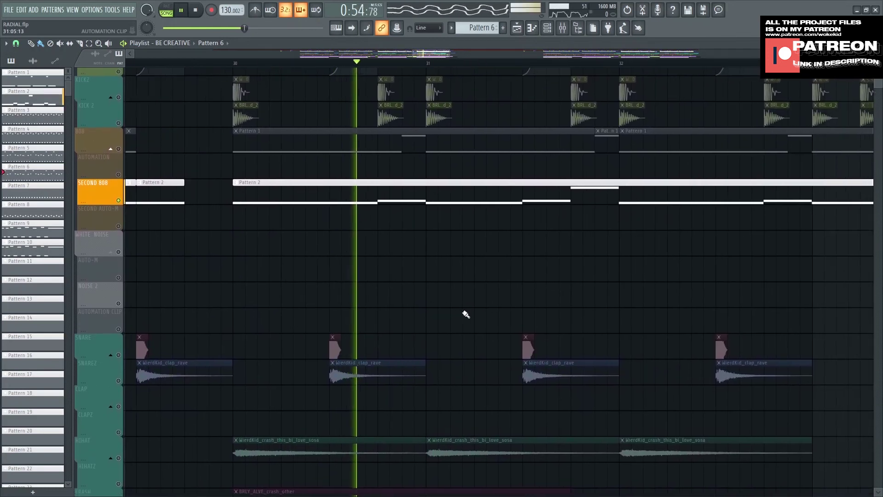
pyautogui.press('space')
# Inspect the filter and LFO 1 settings of the Serum #3 sub-bass from the channel rack, and close the synth.
pyautogui.press('F6')
pyautogui.click(174, 131)
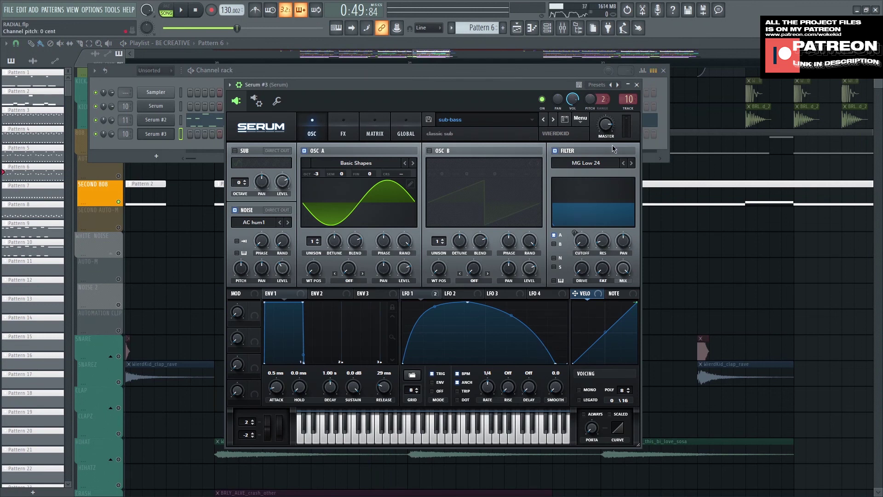
pyautogui.click(637, 85)
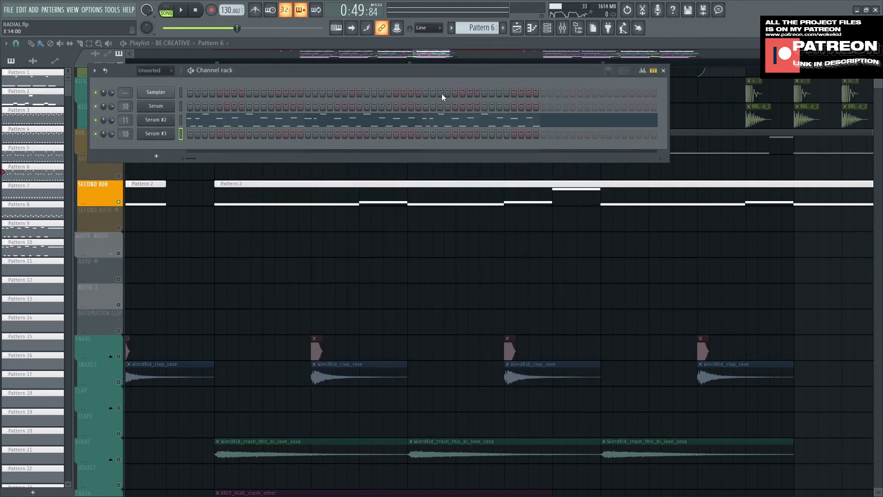
# In the first Serum channel's sub-bass patch, reshape LFO 1 so its curve falls away at the end, and audition it with a note.
pyautogui.click(165, 121)
pyautogui.click(161, 106)
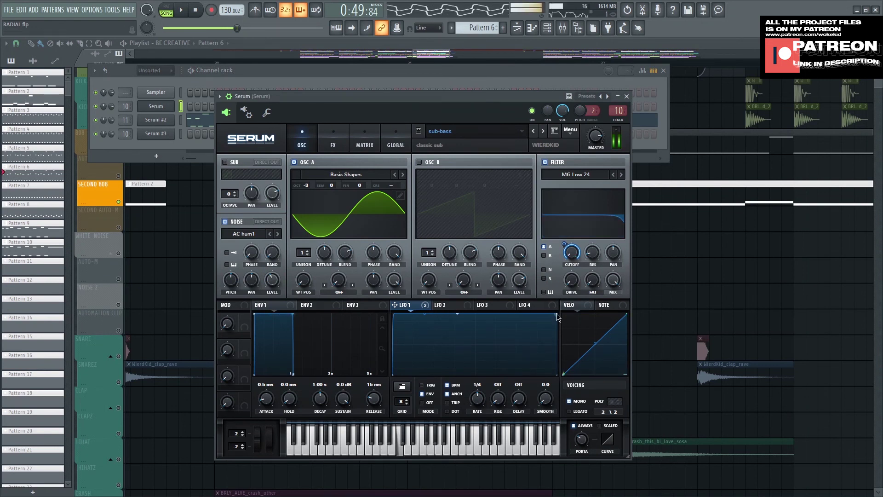
pyautogui.moveTo(557, 313); pyautogui.dragTo(544, 380)
pyautogui.press('z')
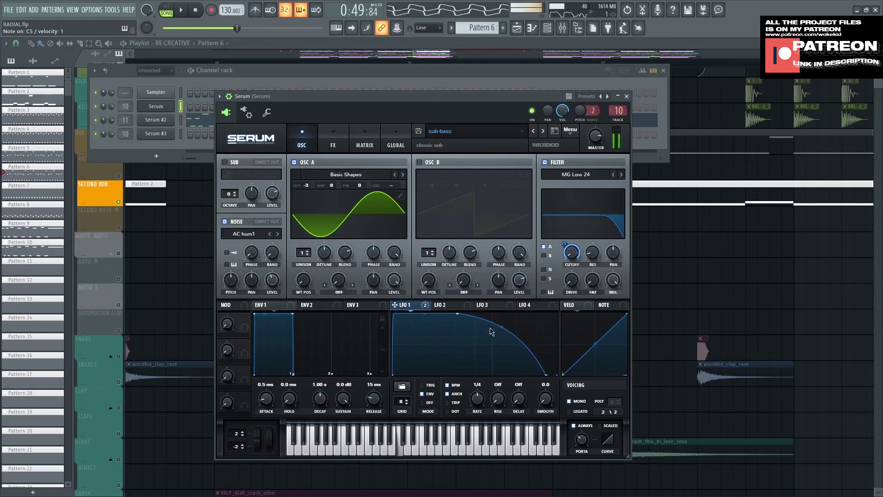
pyautogui.moveTo(427, 319); pyautogui.dragTo(425, 337)
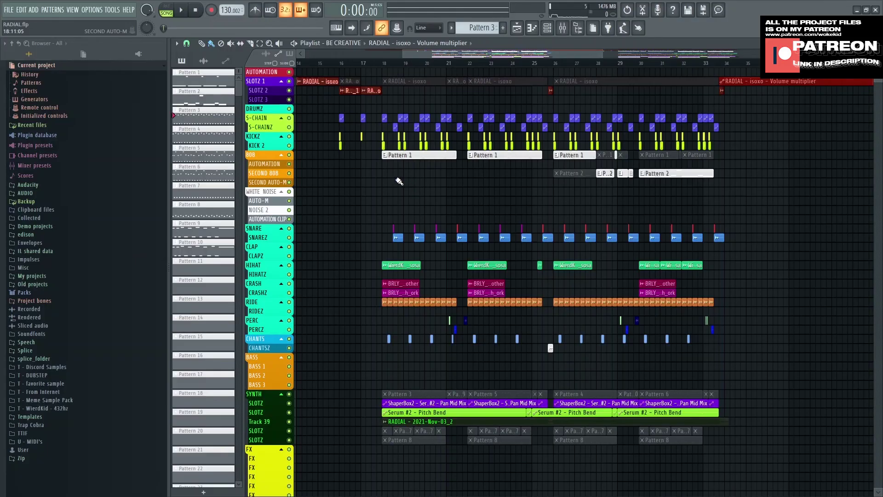
# Examine the first drop's clips from bar 18 in the playlist.
pyautogui.scroll(5, 399, 181)
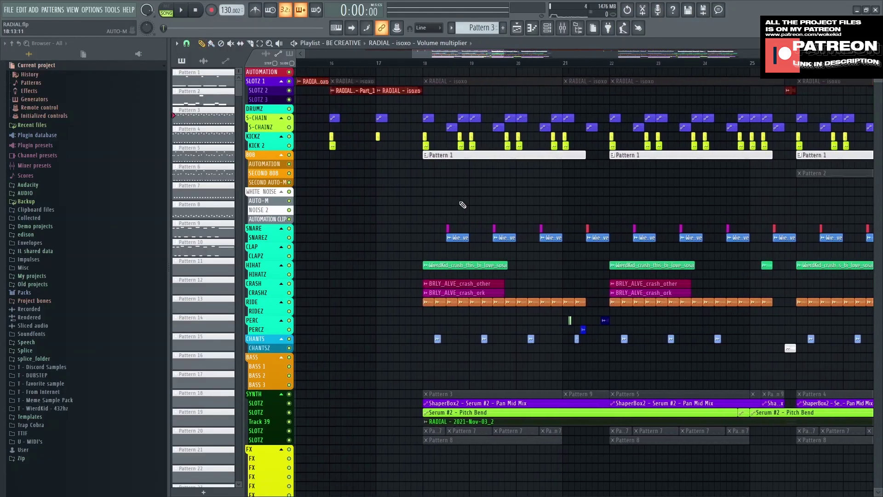